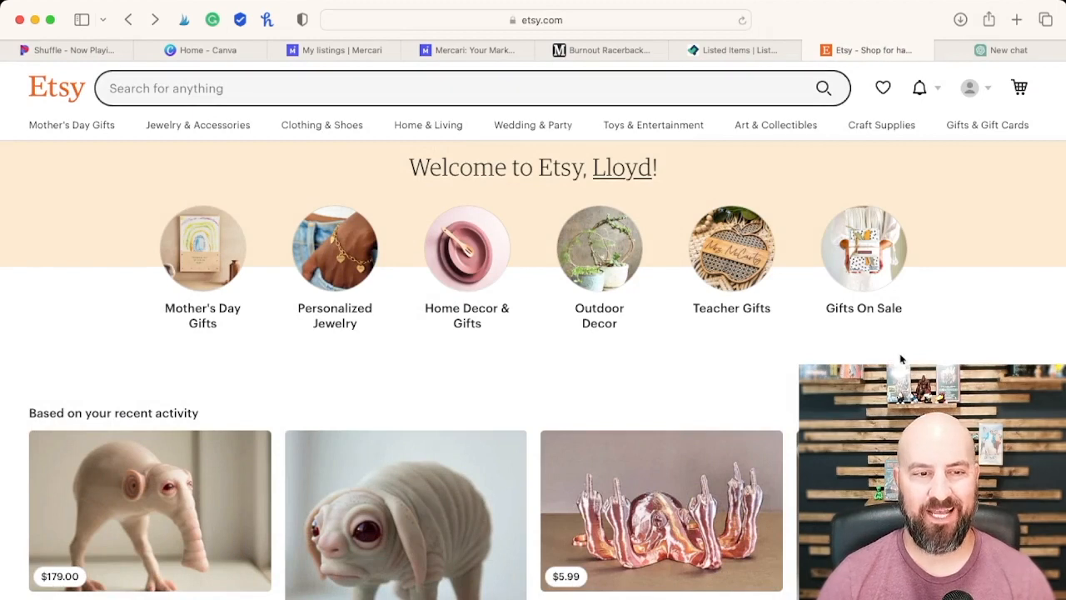
Step: Start the registration for selling on Etsy from the account options and get past the seller welcome page
scroll(898, 360, "down", 2)
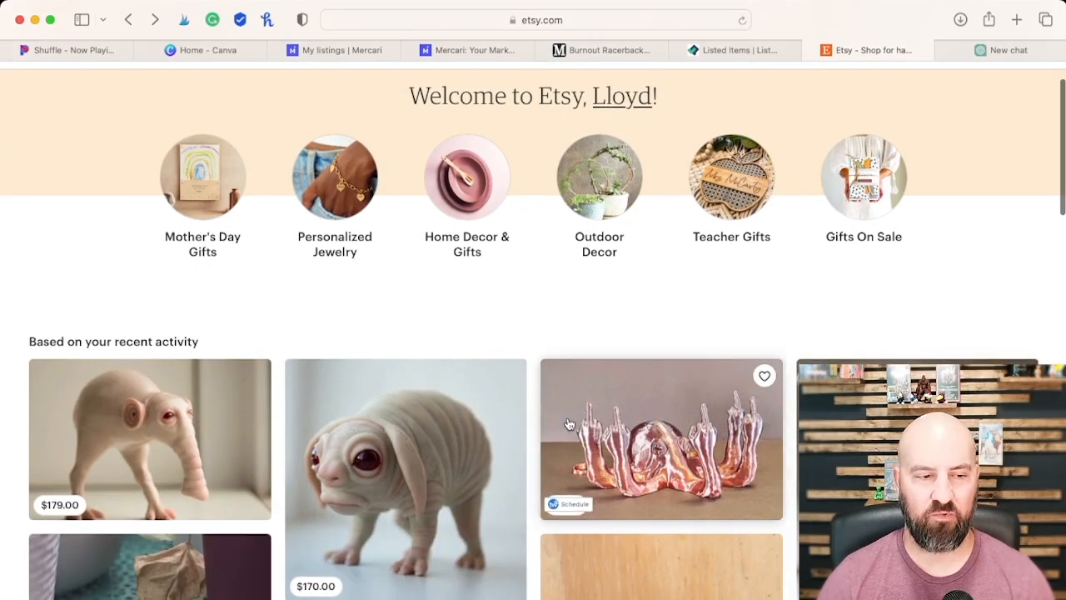
scroll(635, 373, "up", 1)
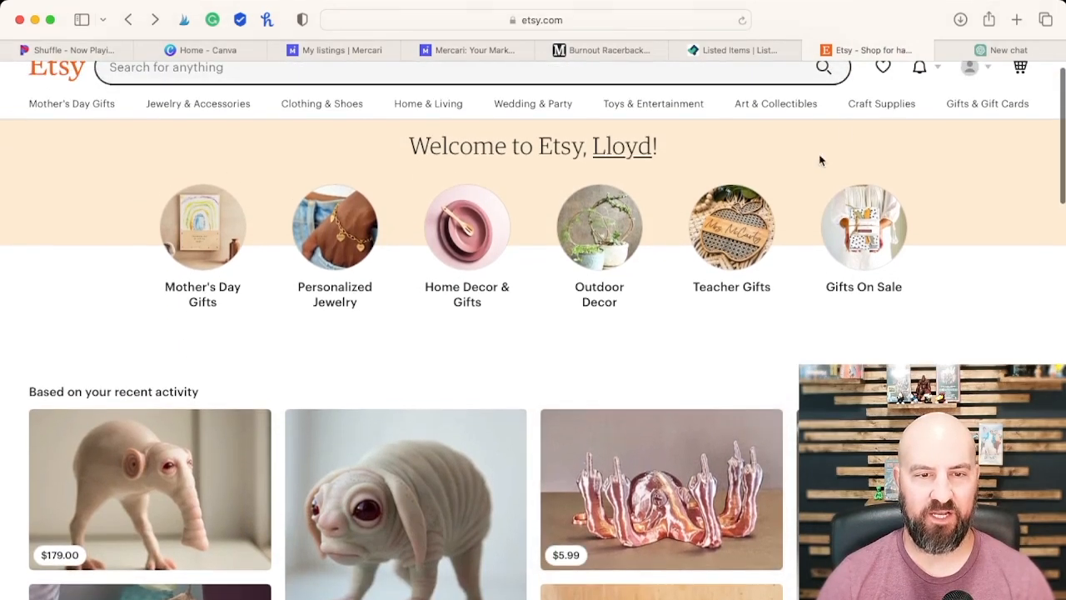
left_click(985, 74)
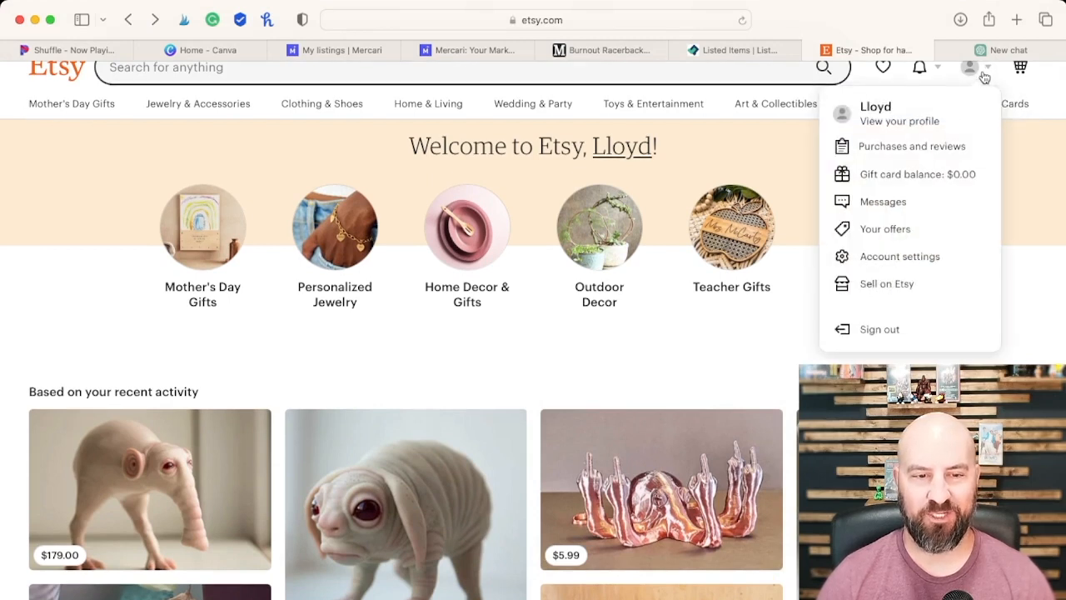
left_click(884, 285)
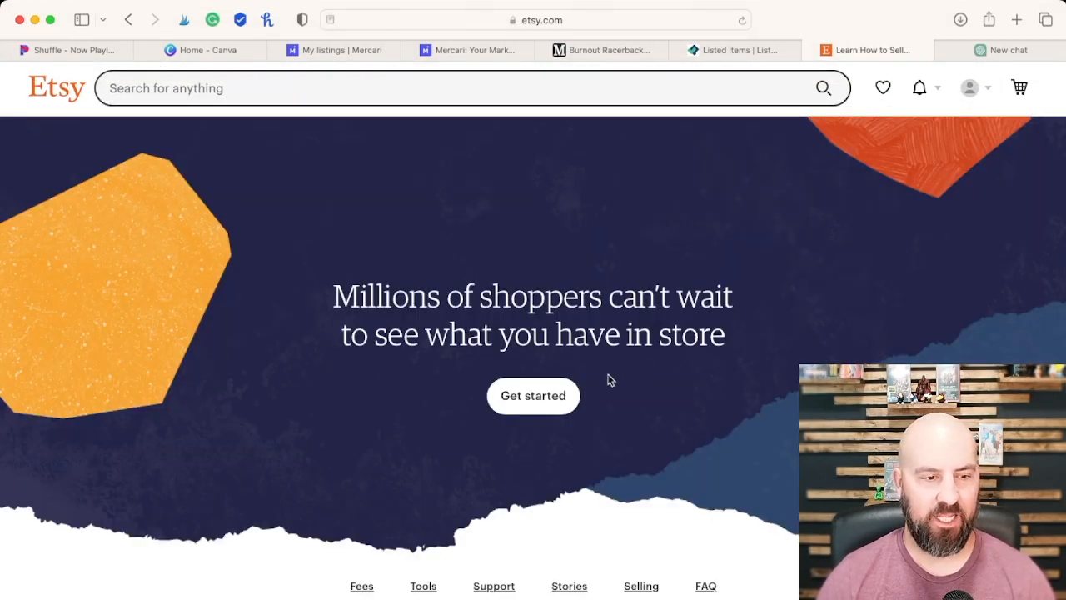
left_click(556, 404)
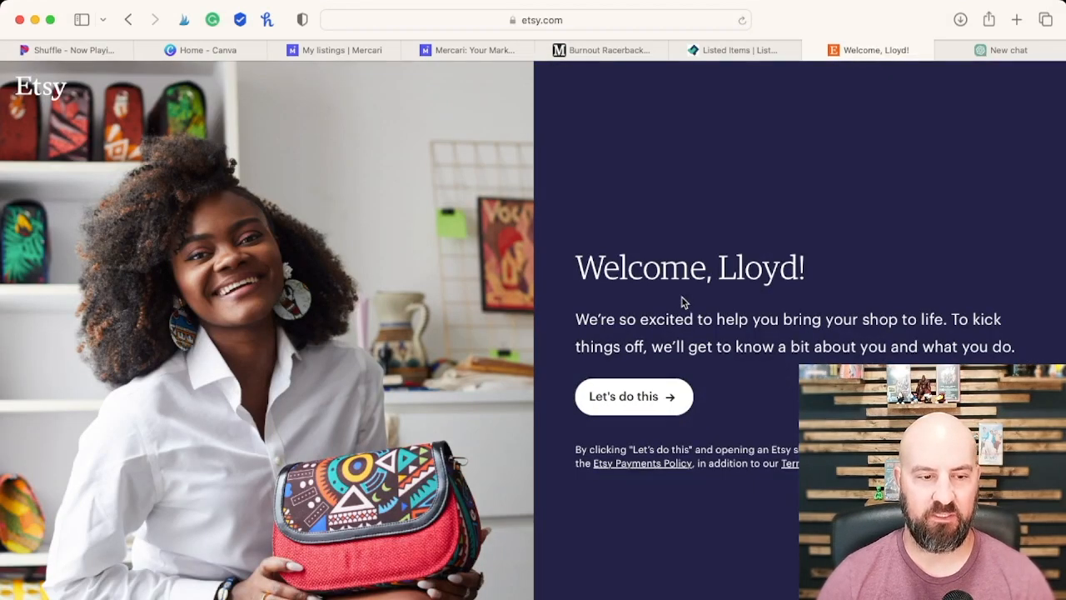
scroll(679, 308, "down", 1)
left_click(662, 356)
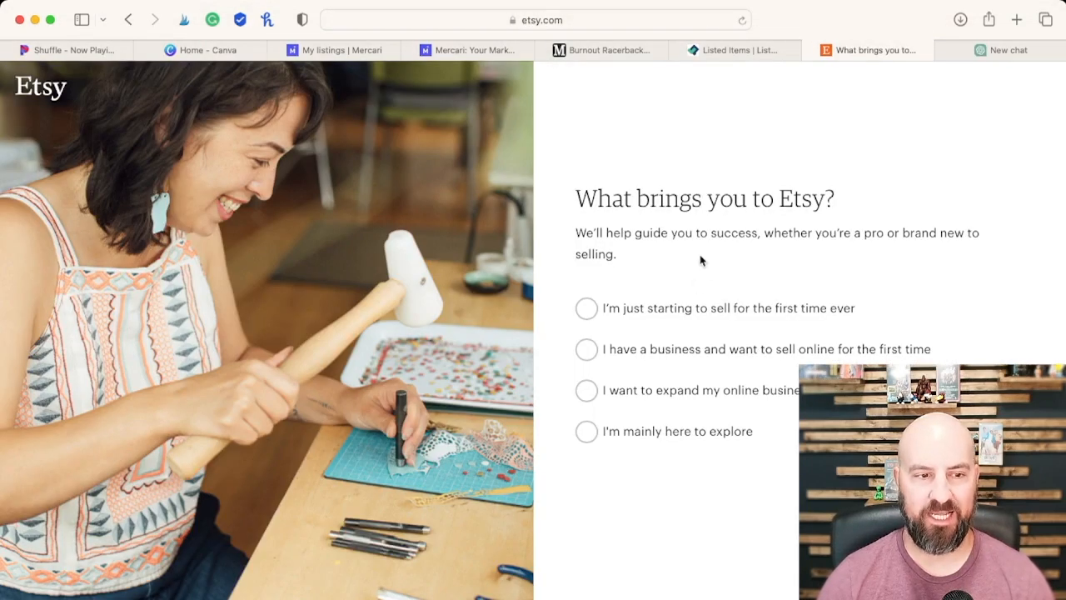
Step: Answer that you are just starting to sell for the first time ever and move past the help topics without choosing any
scroll(702, 257, "down", 1)
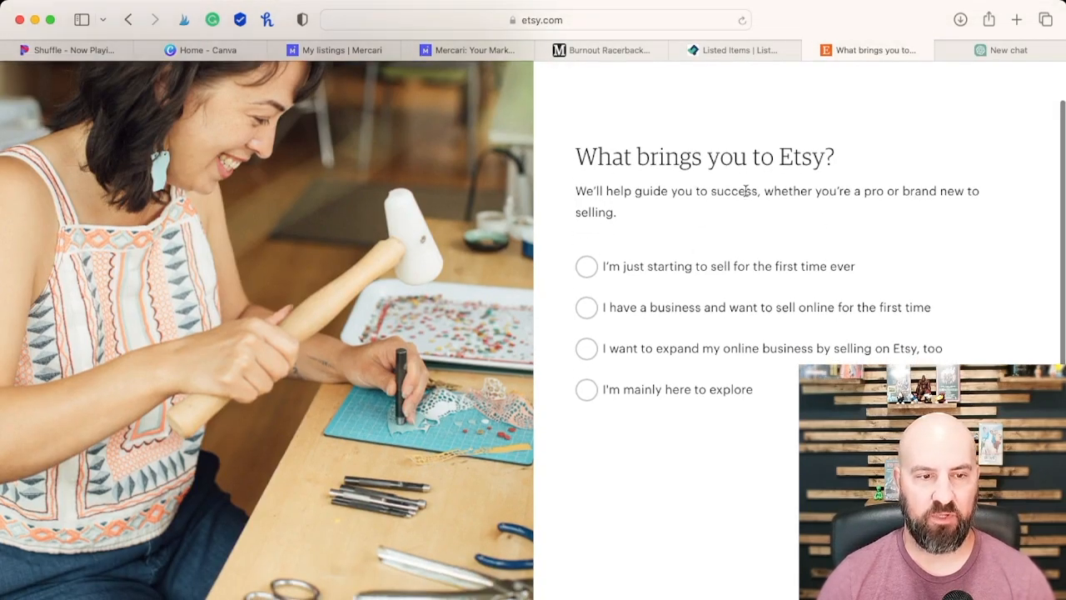
left_click(597, 269)
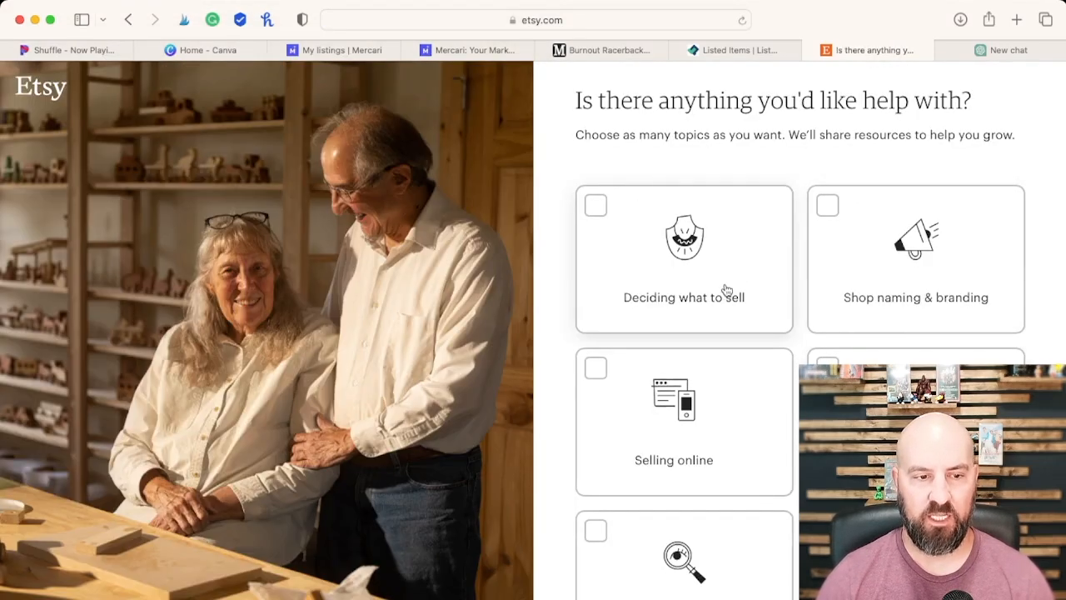
scroll(796, 311, "down", 4)
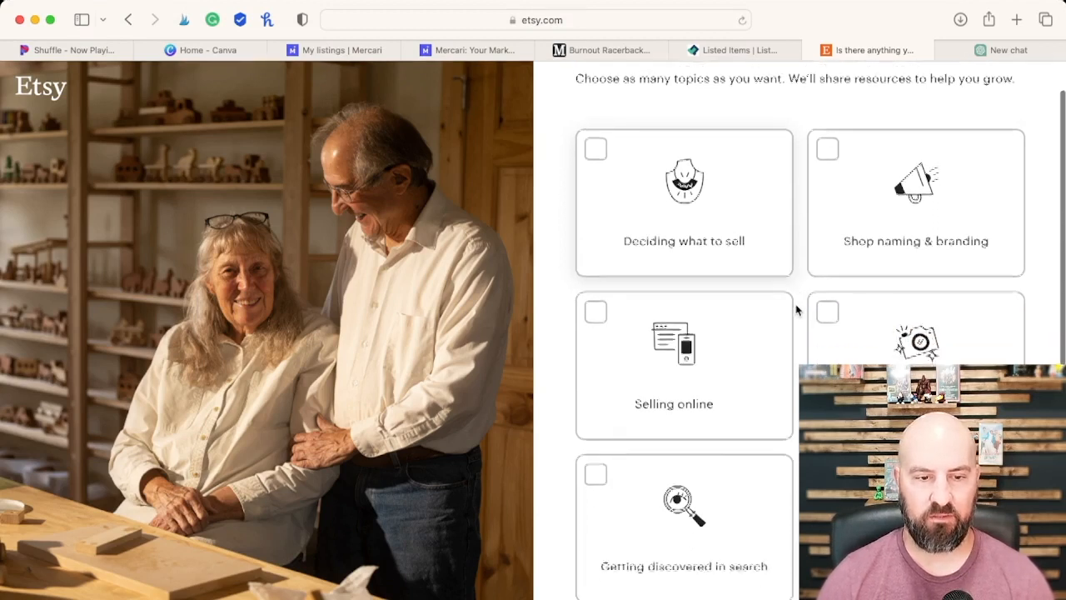
scroll(795, 310, "down", 3)
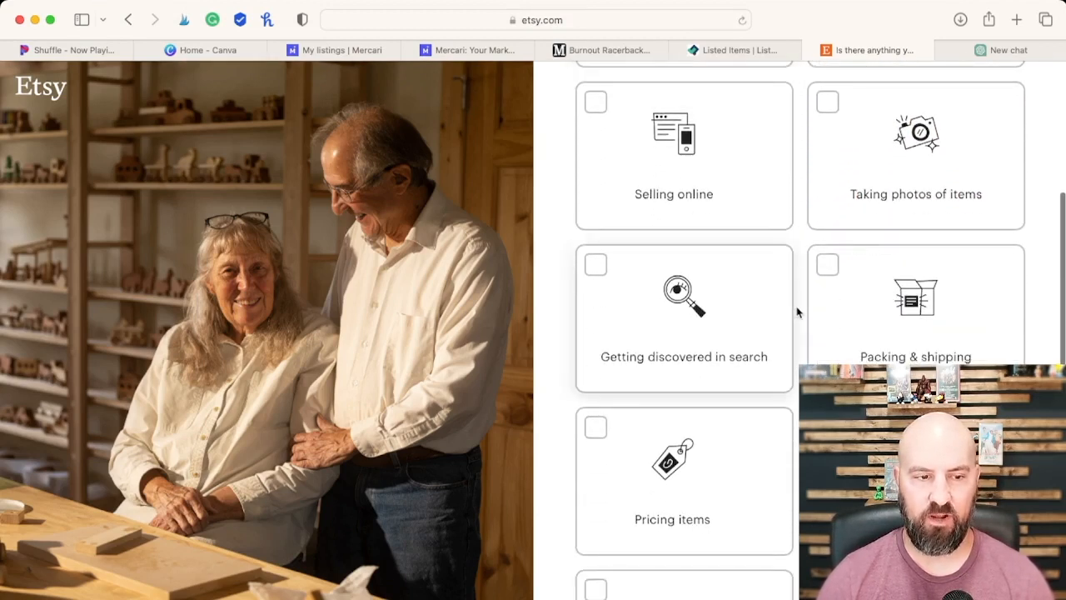
scroll(797, 313, "down", 3)
scroll(797, 313, "down", 5)
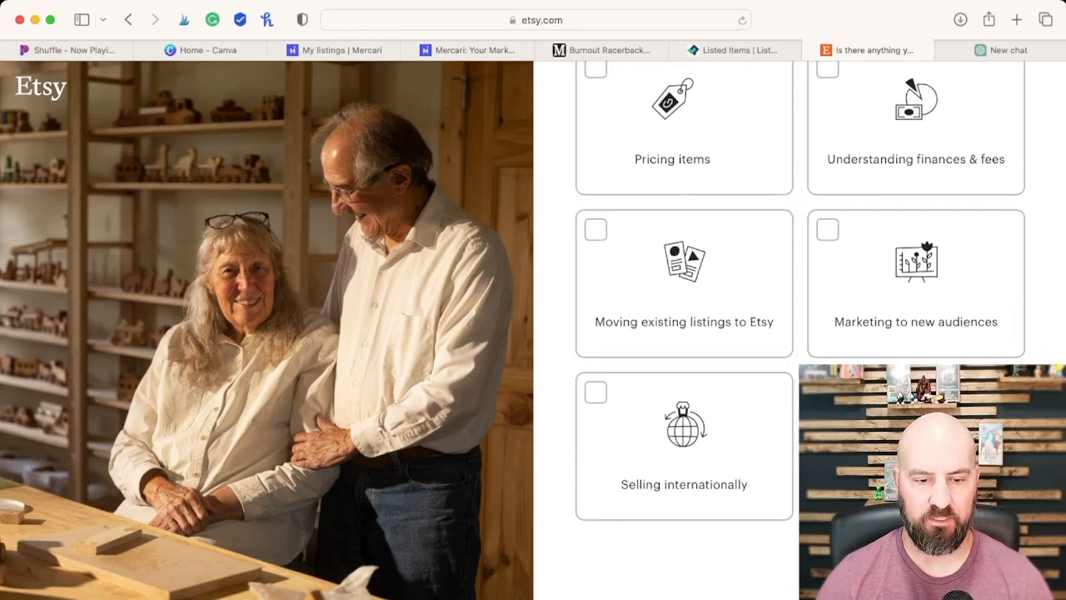
left_click(908, 566)
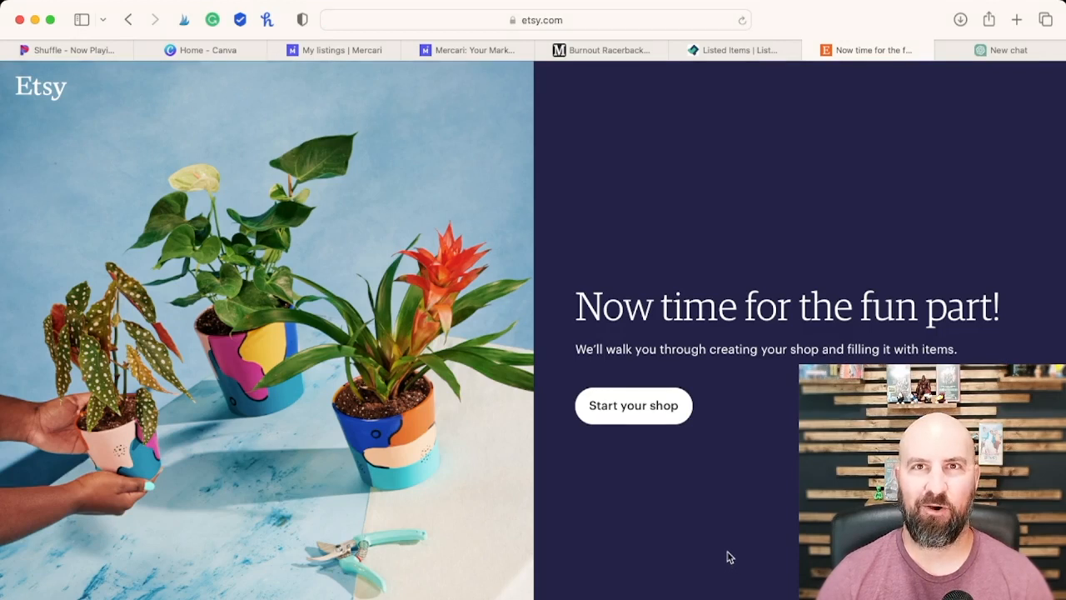
Step: Start the shop setup and accept English, United States and United States Dollar as the shop preferences
left_click(641, 423)
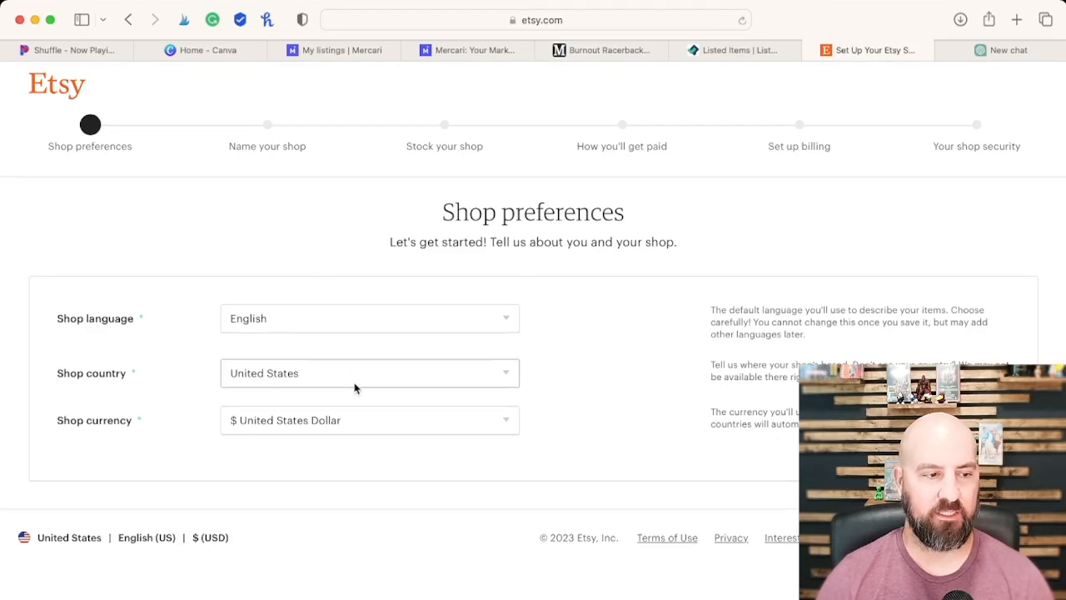
scroll(594, 434, "down", 1)
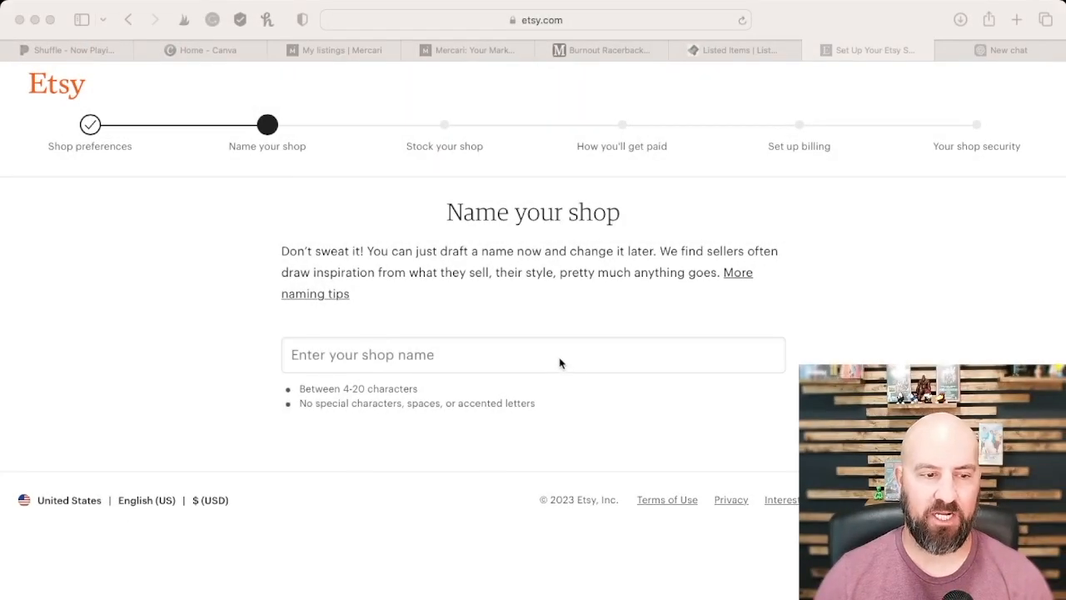
Step: Name the shop wanderprintables and save it to continue to stocking the shop
left_click(558, 358)
left_click(556, 358)
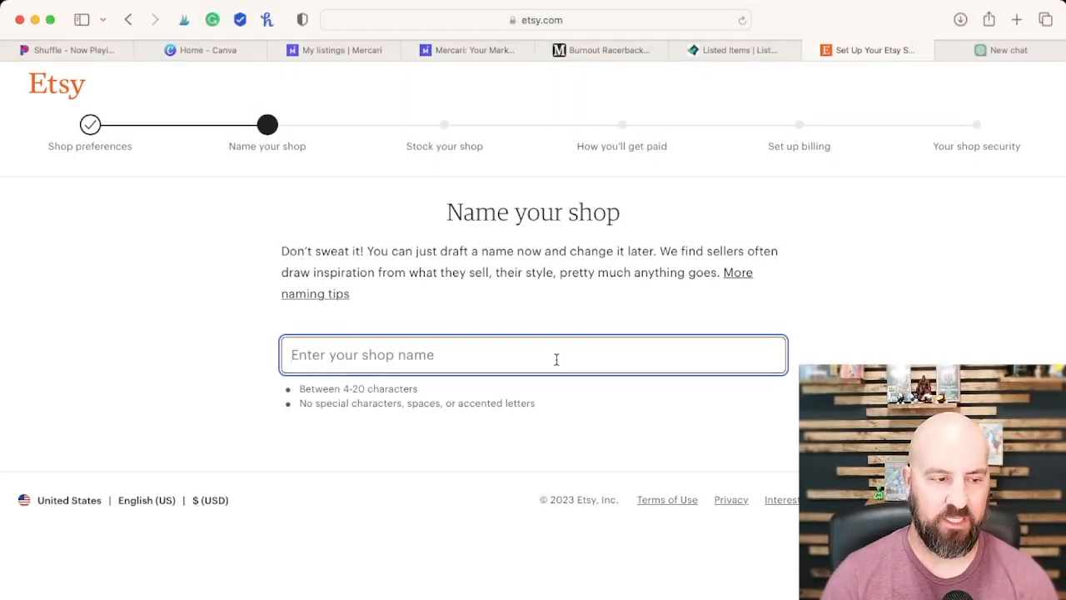
type("wanderprintables")
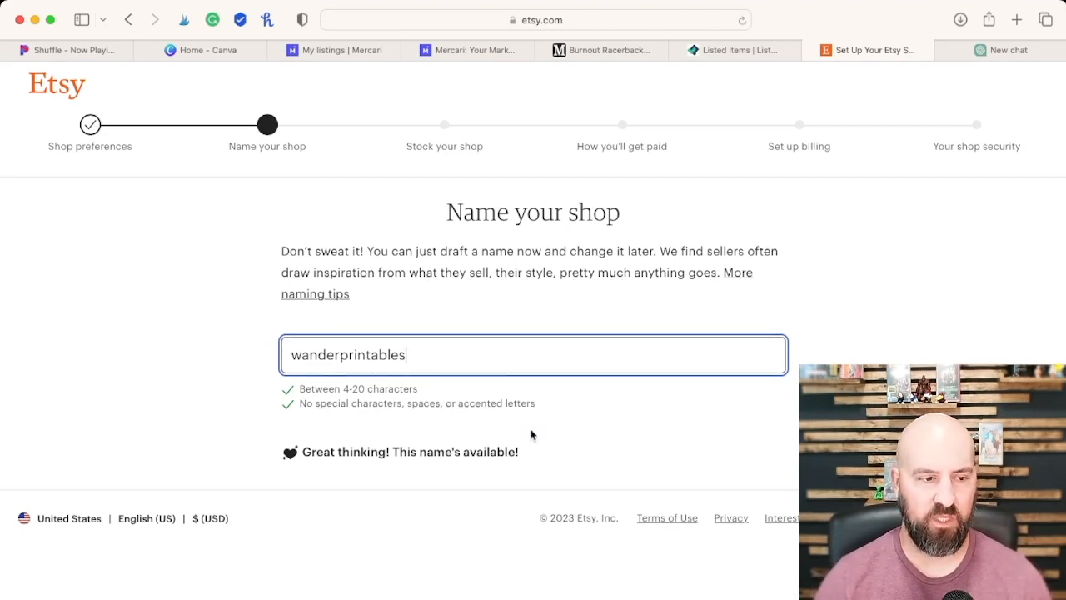
left_click(990, 572)
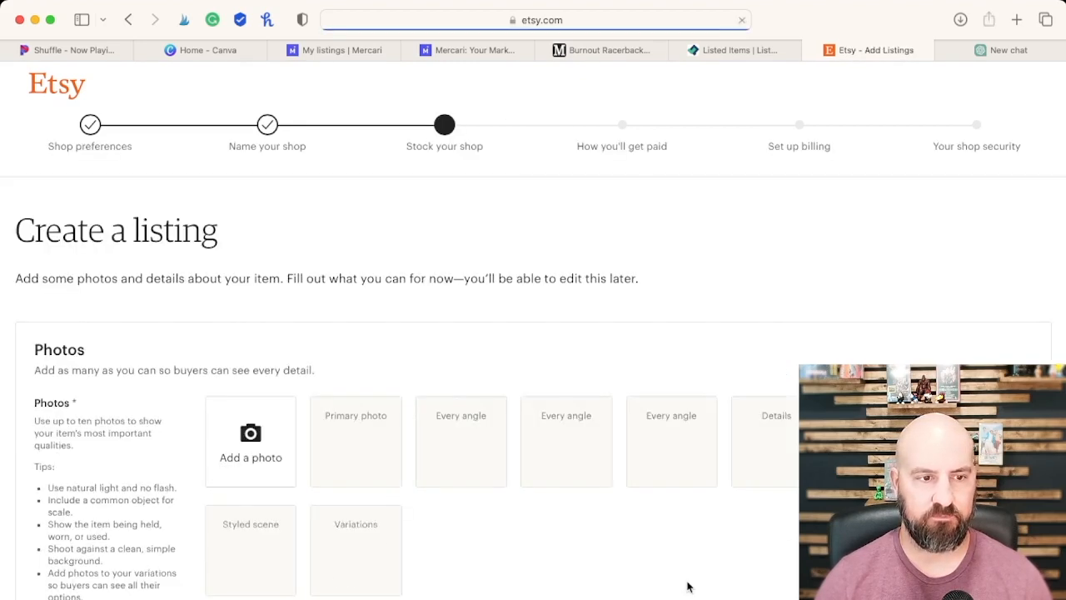
Step: Create the first listing with a product photo, the title "test listing" and a price of $1.00
scroll(583, 561, "down", 3)
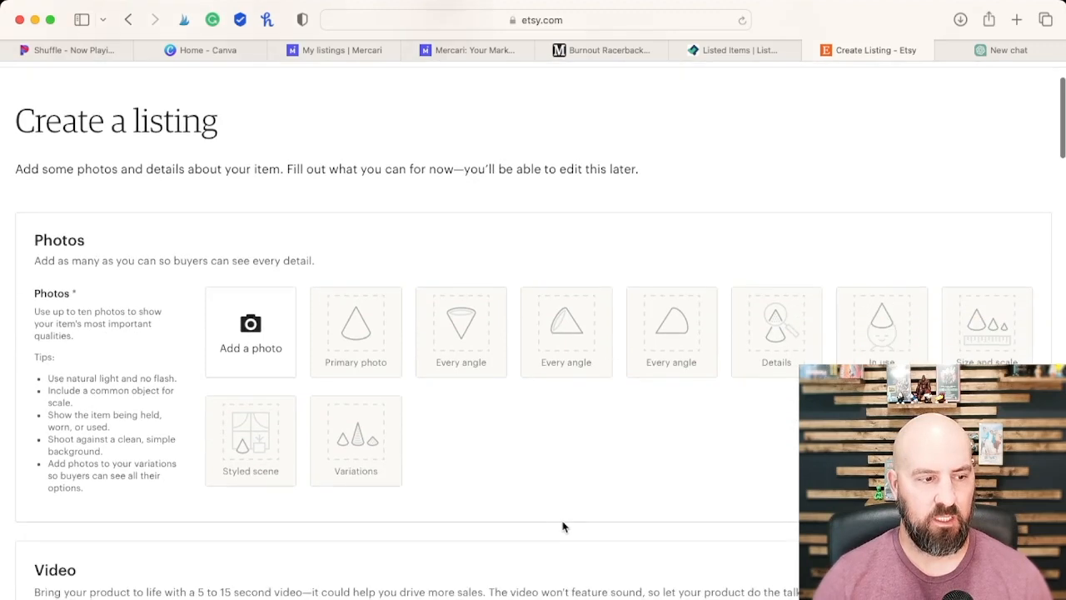
scroll(478, 443, "down", 6)
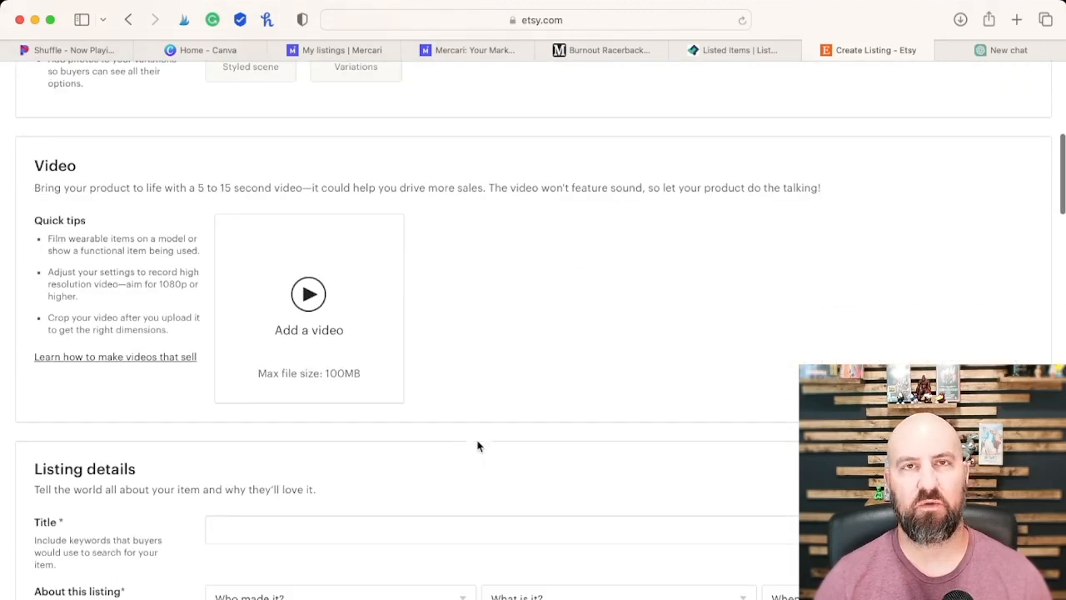
scroll(477, 446, "up", 6)
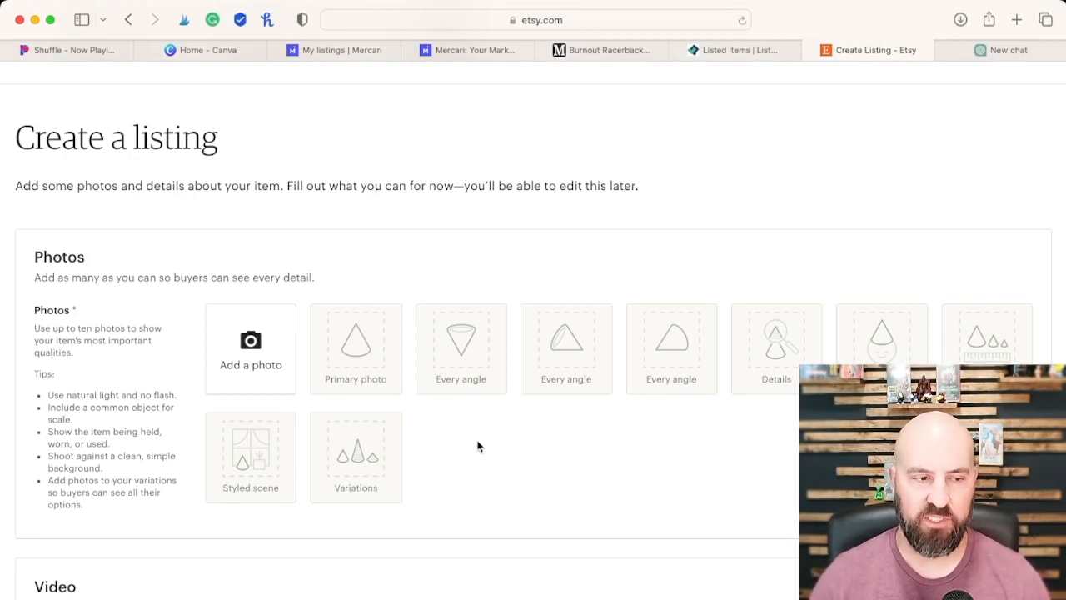
left_click(259, 356)
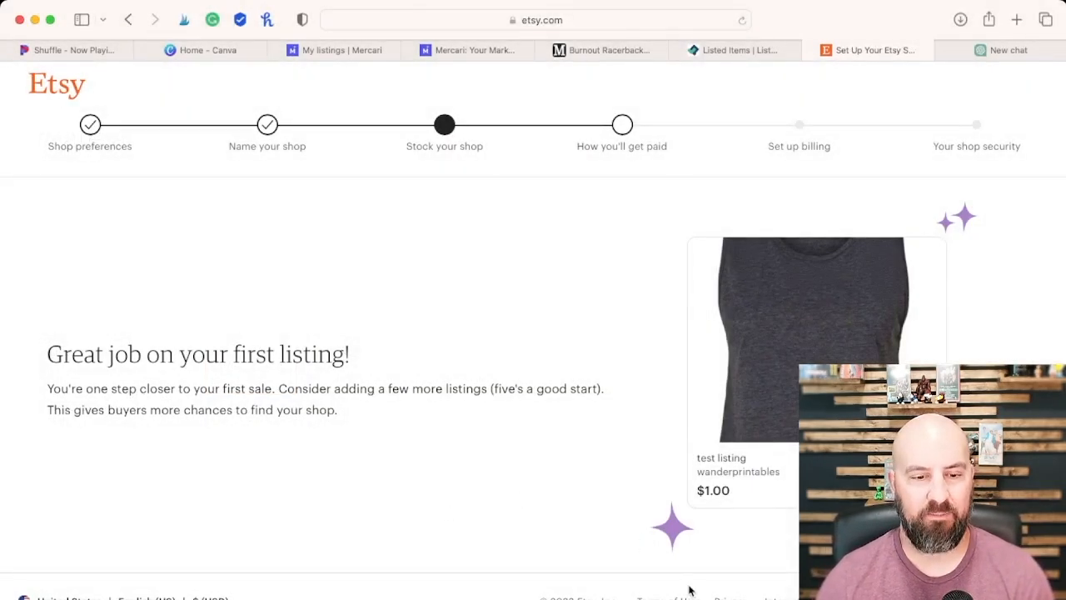
scroll(709, 447, "down", 1)
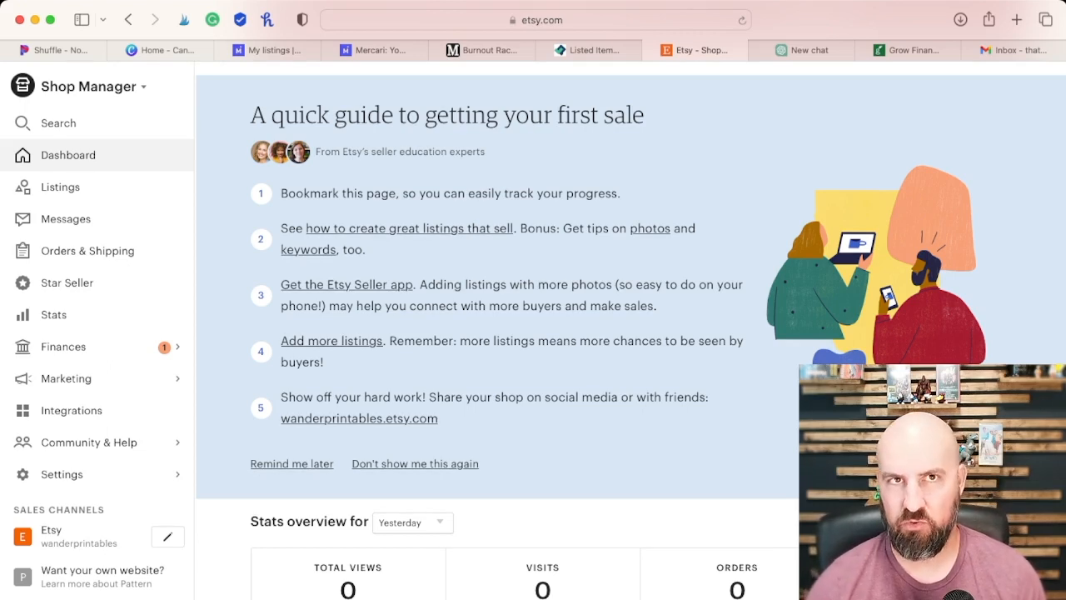
Step: Open the Info & Appearance settings of the shop
scroll(241, 258, "down", 1)
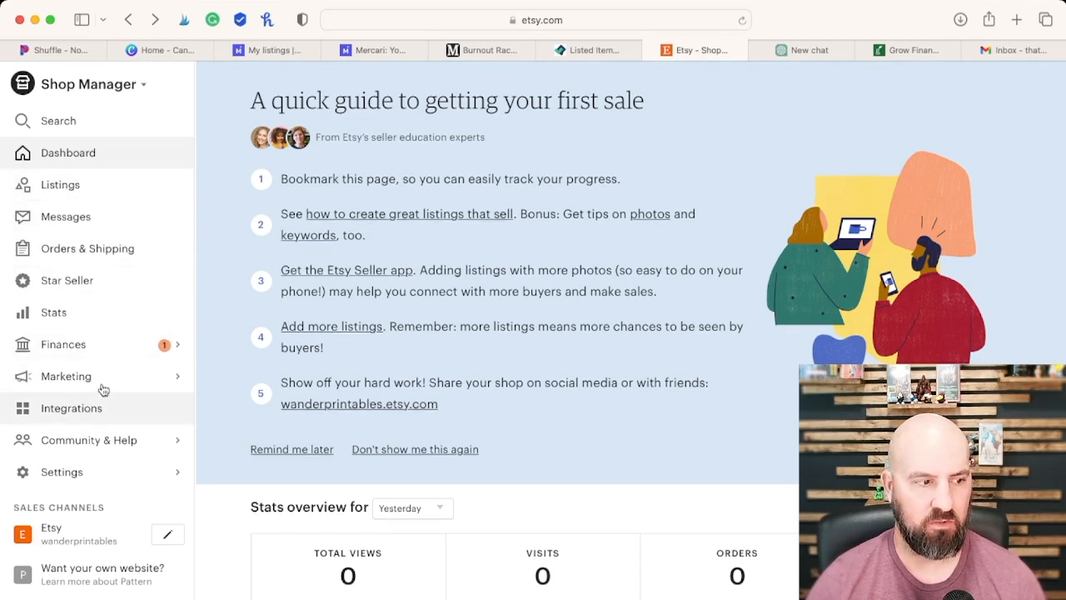
left_click(117, 472)
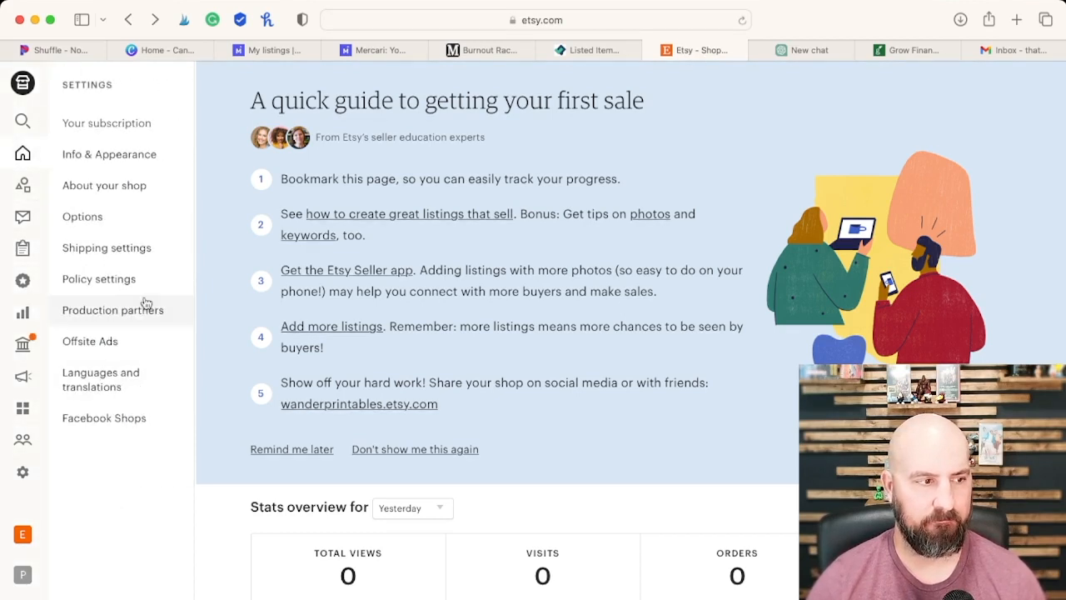
left_click(133, 163)
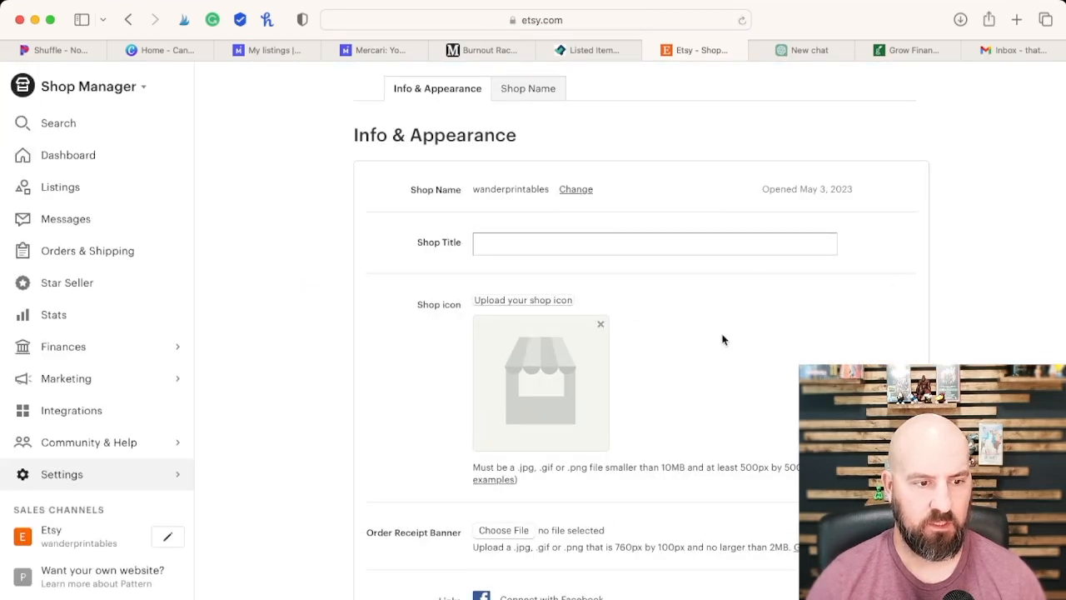
Step: Review the Info & Appearance fields, from shop title and icon to the receipt banner, social links, announcement and buyer messages
scroll(650, 307, "down", 1)
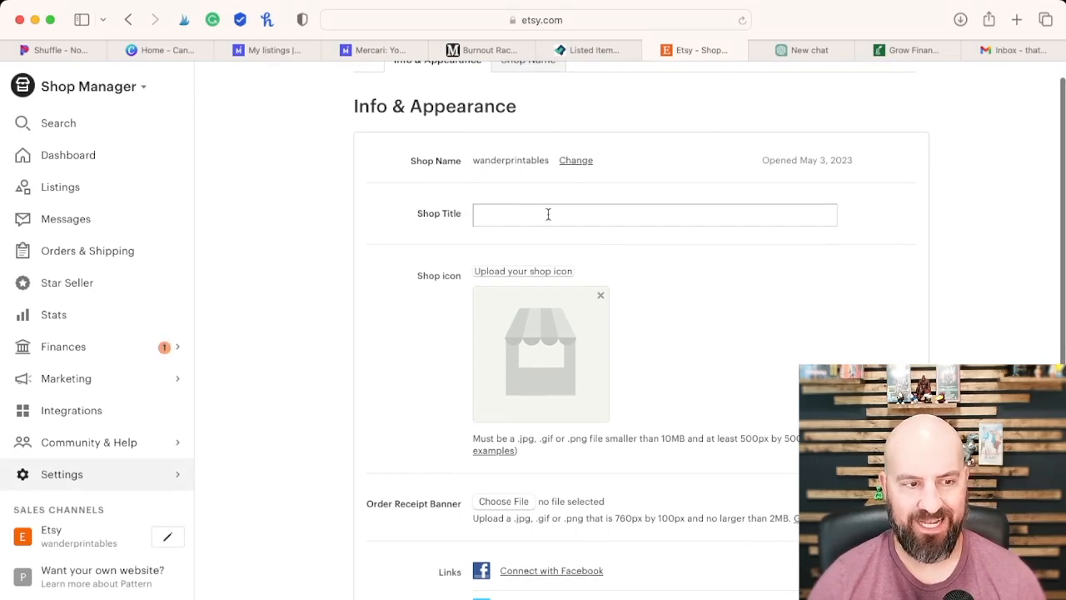
scroll(621, 258, "down", 4)
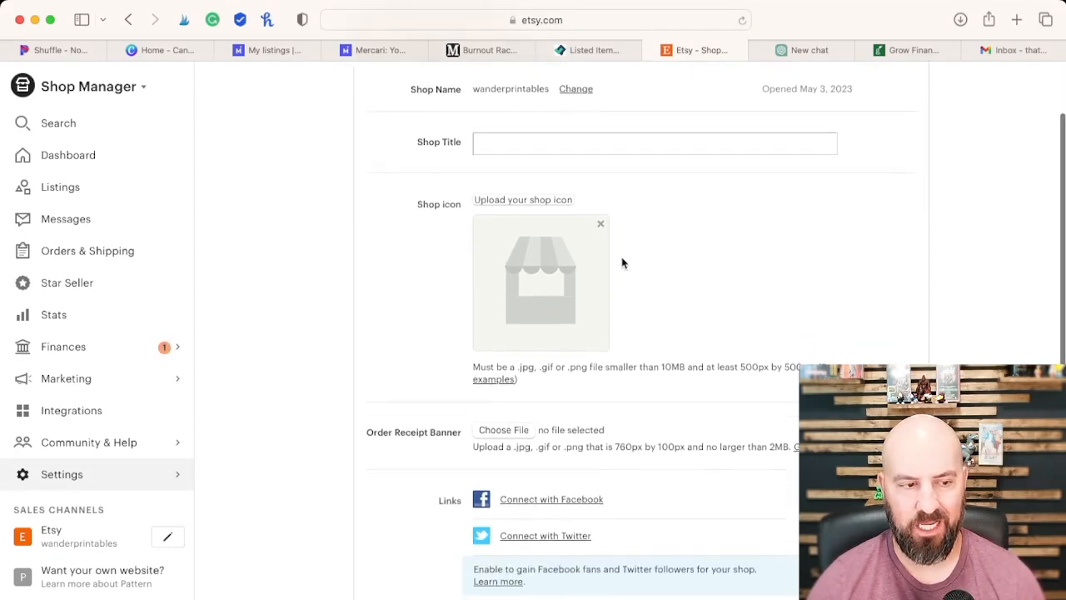
scroll(646, 307, "down", 4)
scroll(491, 335, "down", 2)
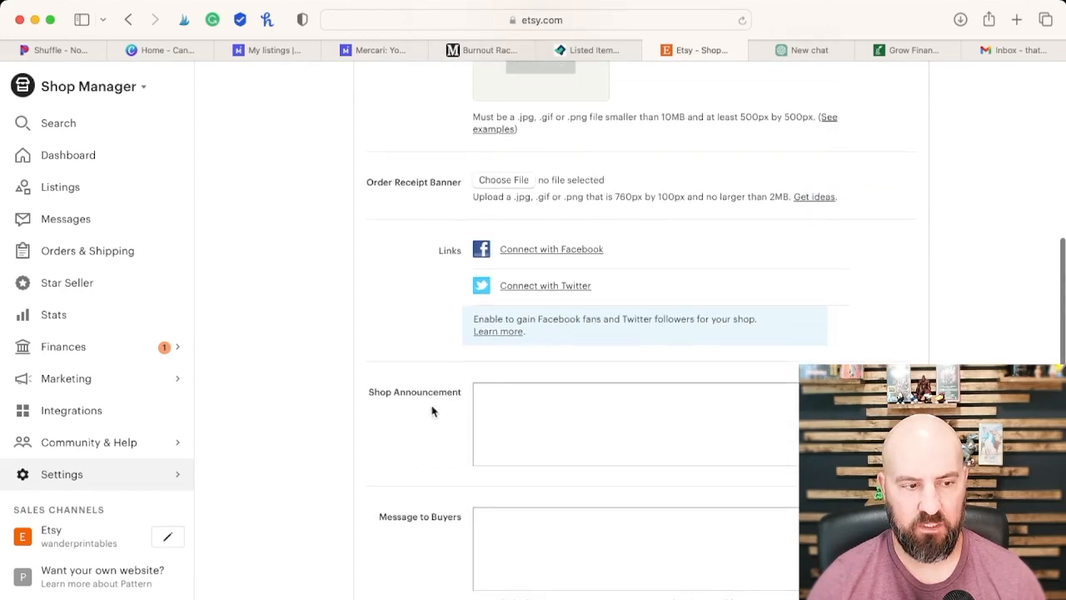
scroll(507, 403, "down", 5)
scroll(551, 385, "down", 3)
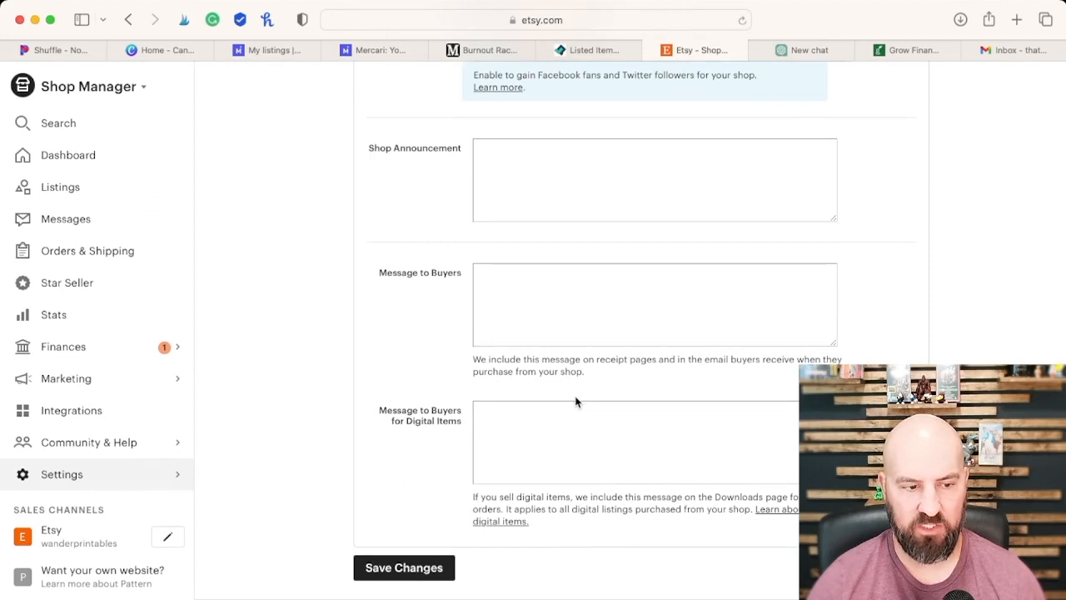
scroll(575, 400, "up", 15)
scroll(575, 391, "up", 1)
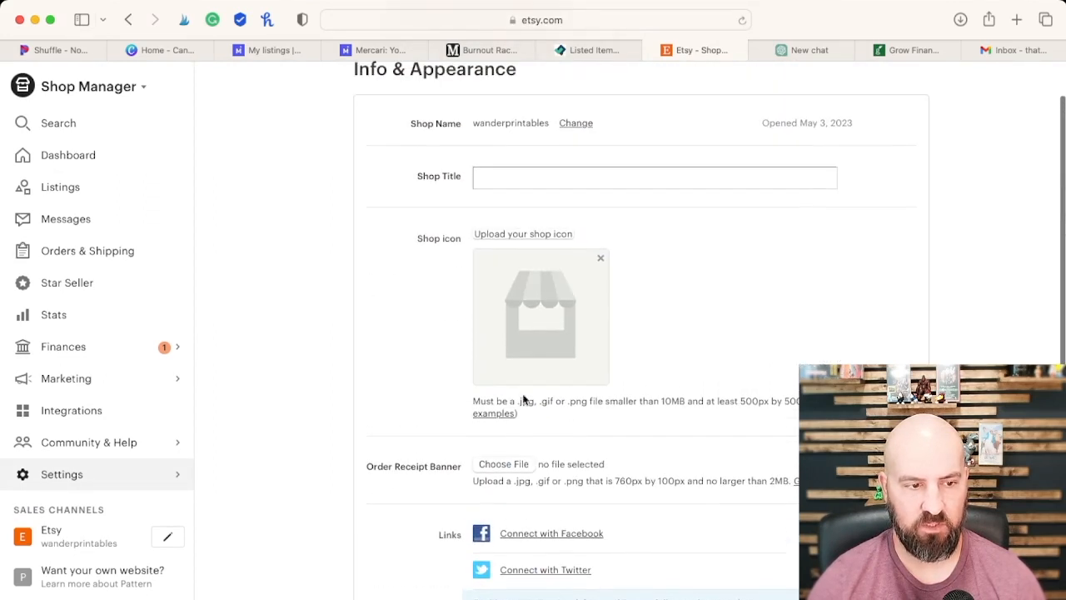
Step: Upload the Wander Printables logo as the shop icon, keeping its crop and accepting the preview
left_click(522, 235)
left_click(515, 469)
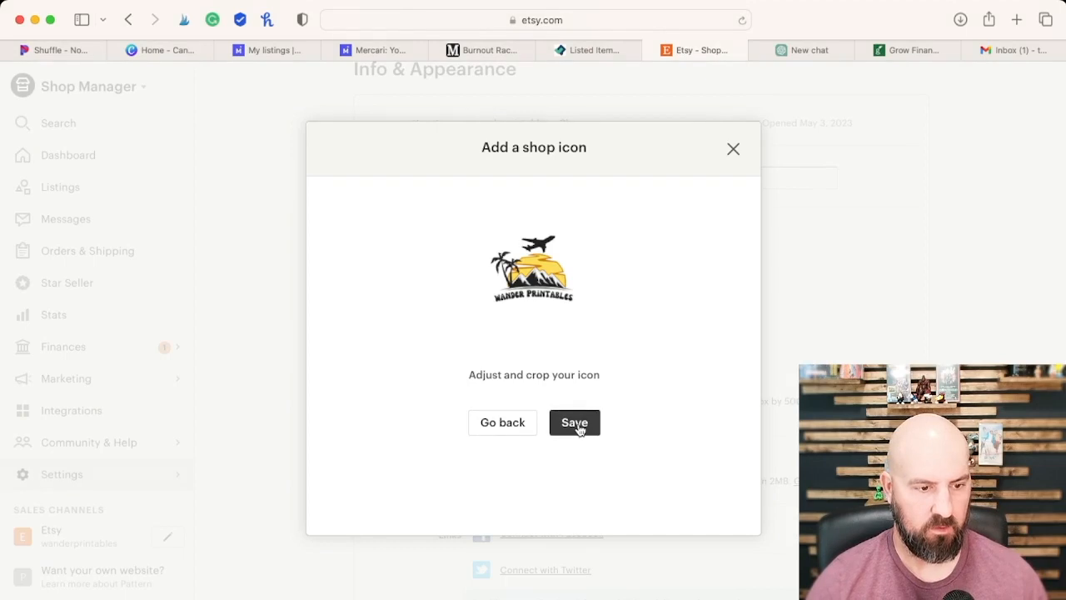
left_click(576, 423)
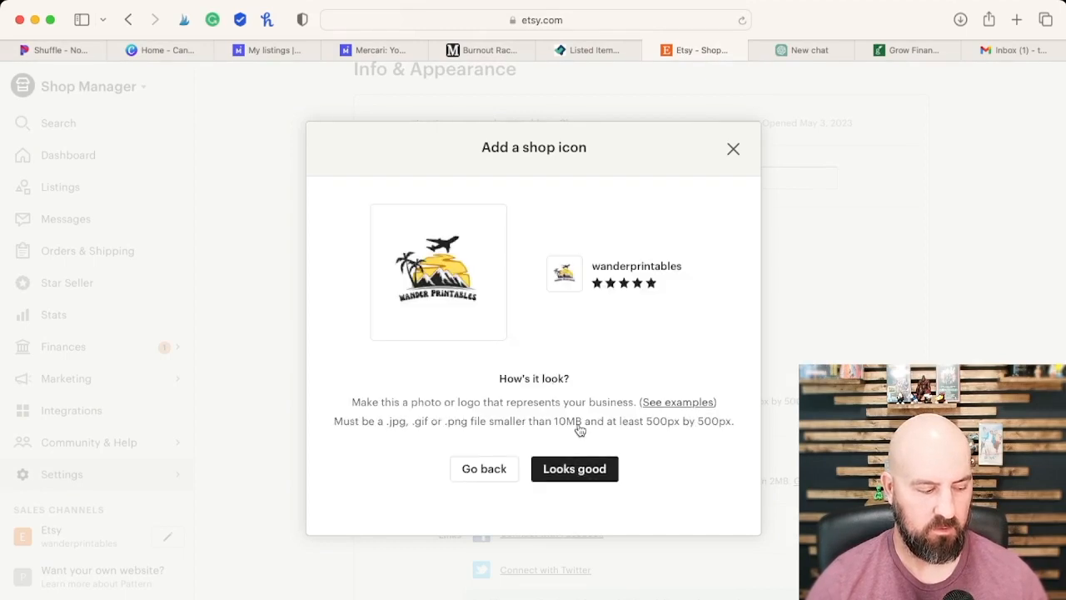
left_click(583, 471)
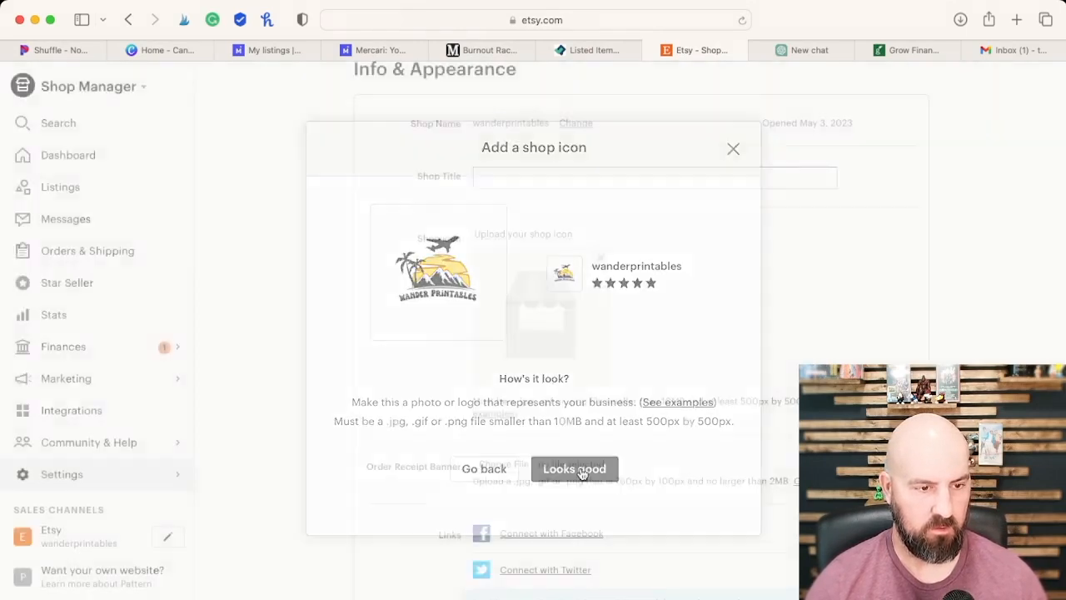
scroll(736, 346, "down", 2)
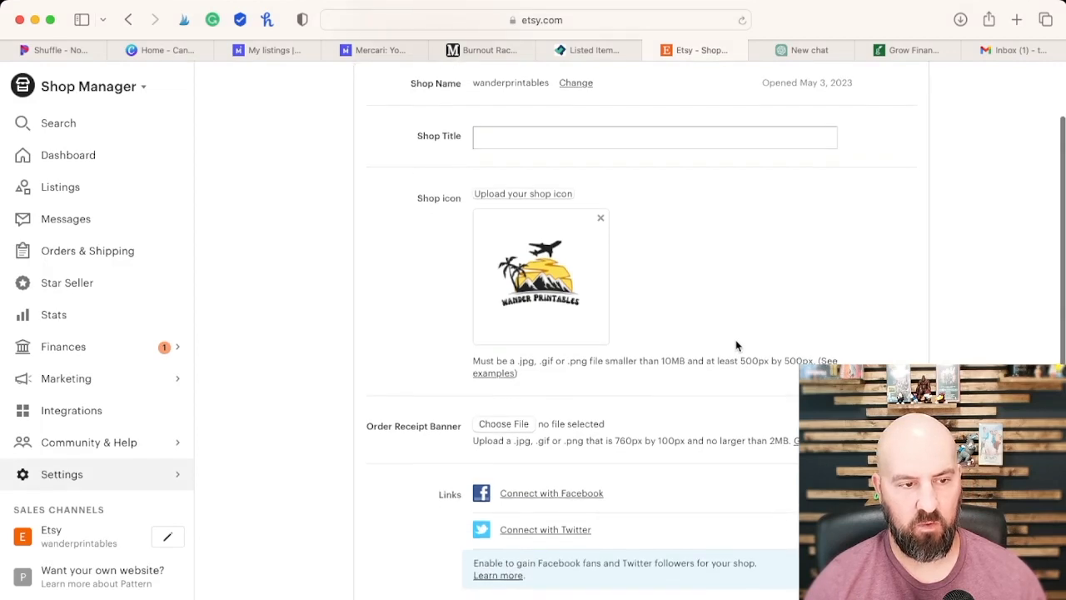
scroll(736, 346, "up", 2)
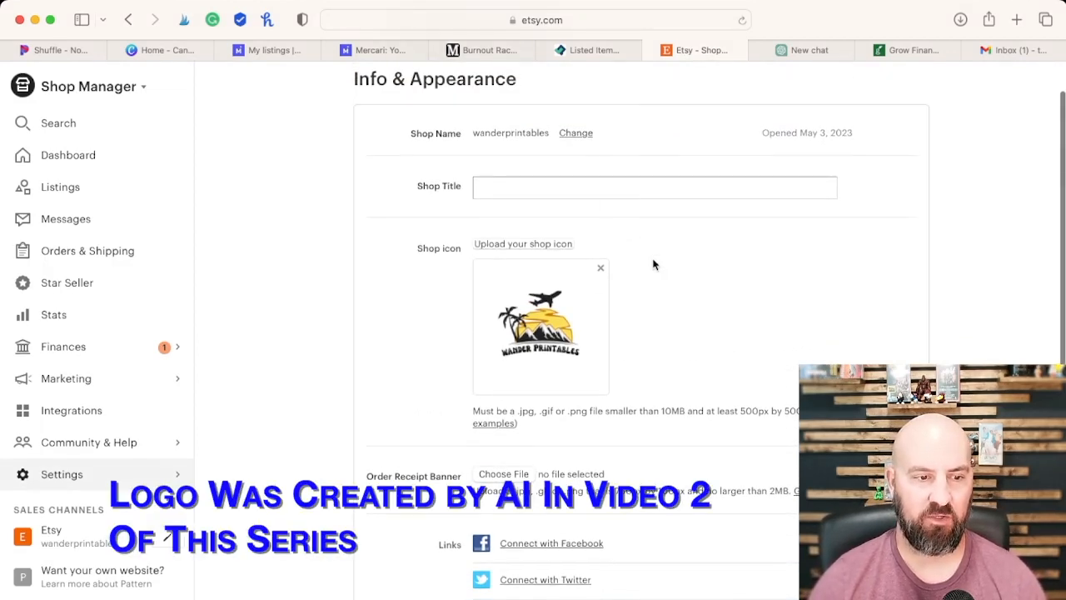
Step: Fill the Shop Title with a placeholder string of repeated letters "d"
scroll(655, 236, "up", 2)
left_click(626, 228)
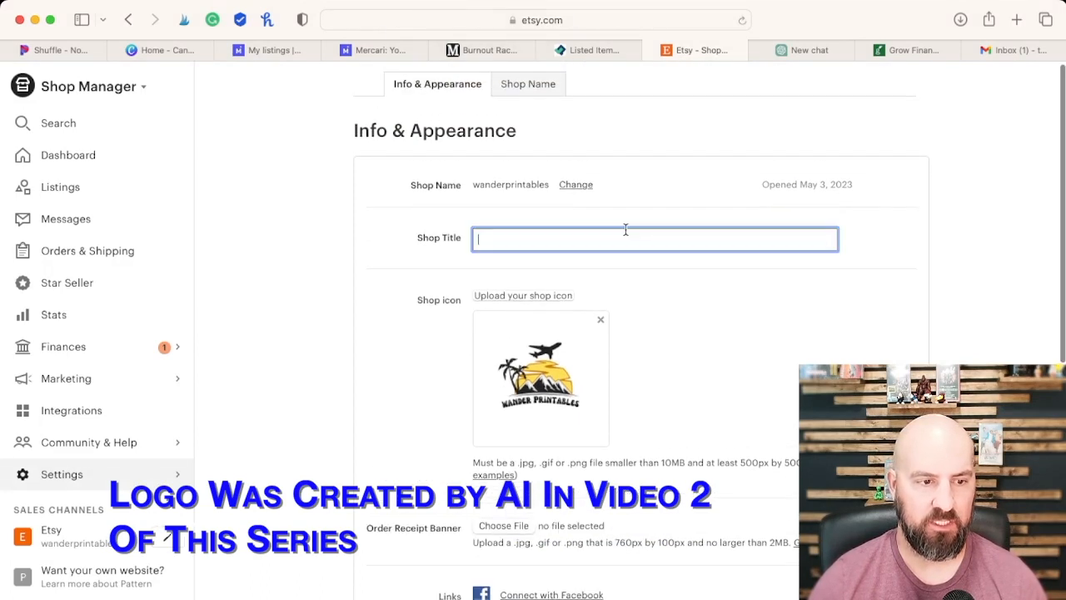
type("ddddd")
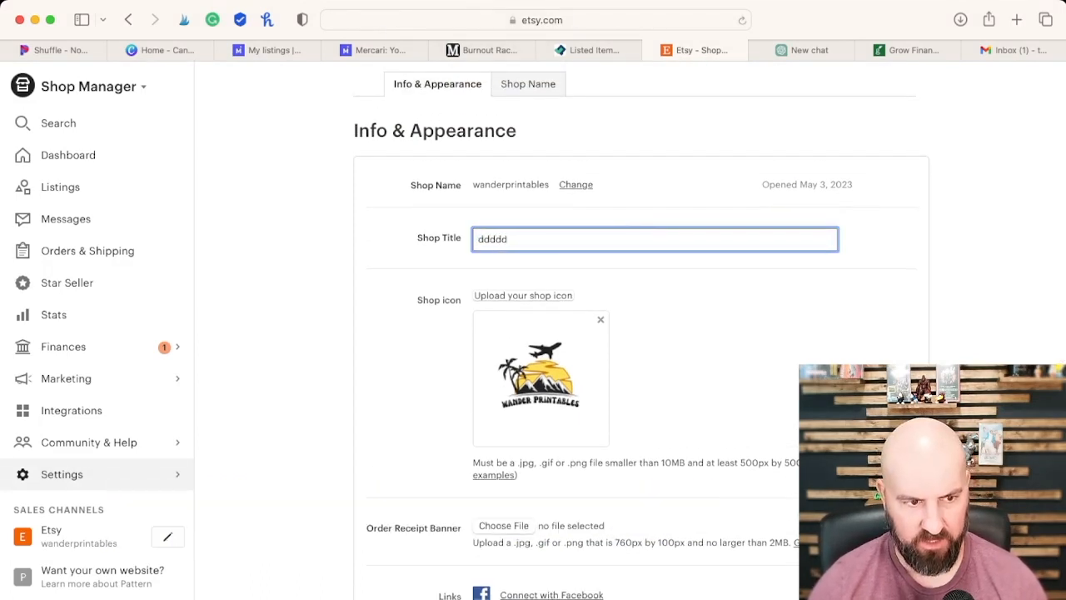
type("ddddddddddddd")
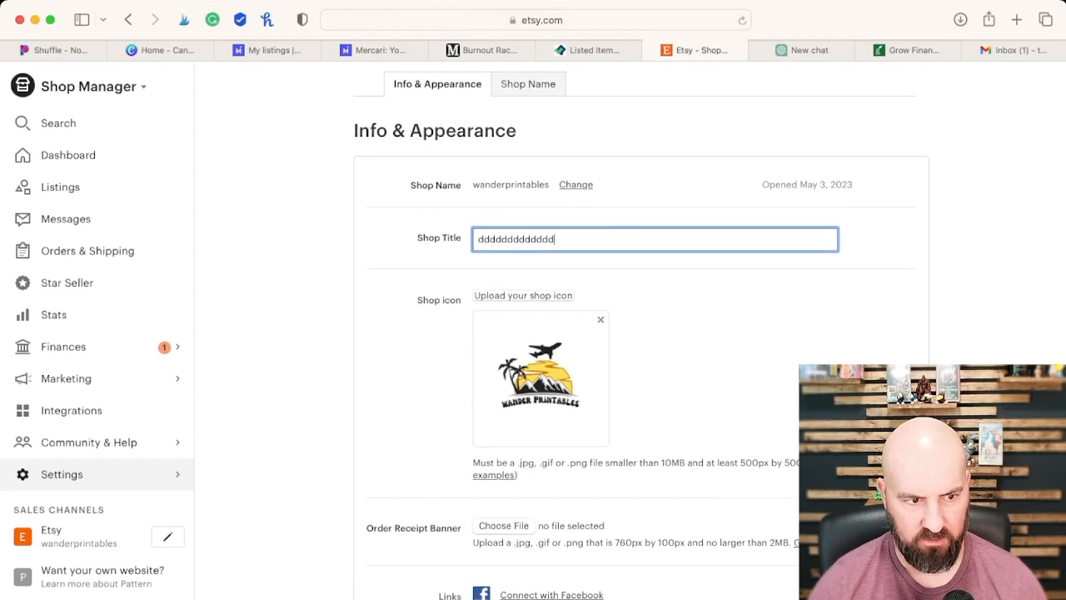
type("ddddddddddd")
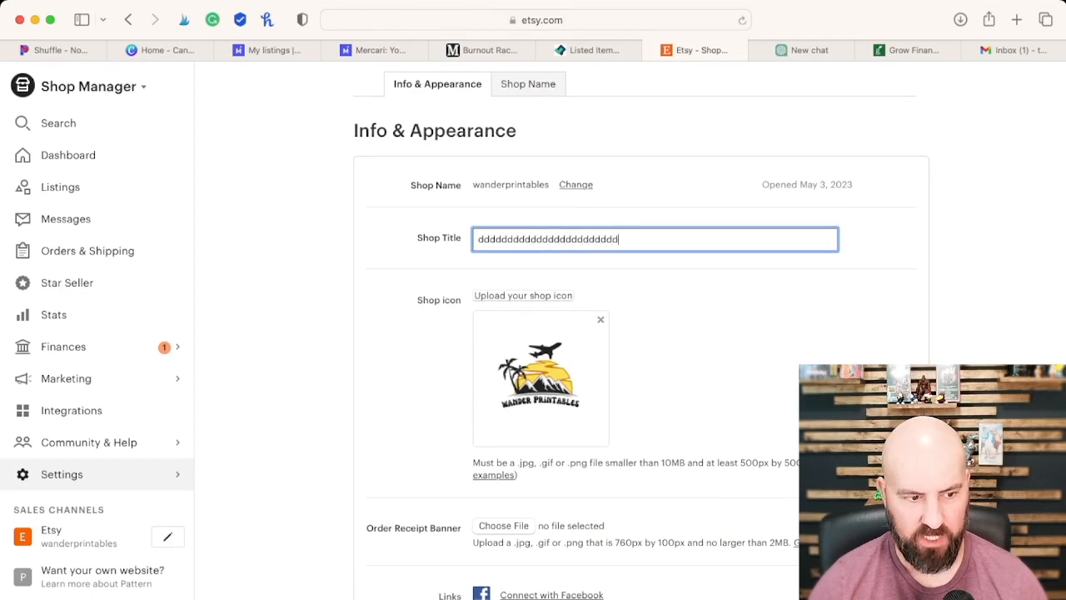
type("dddddddd")
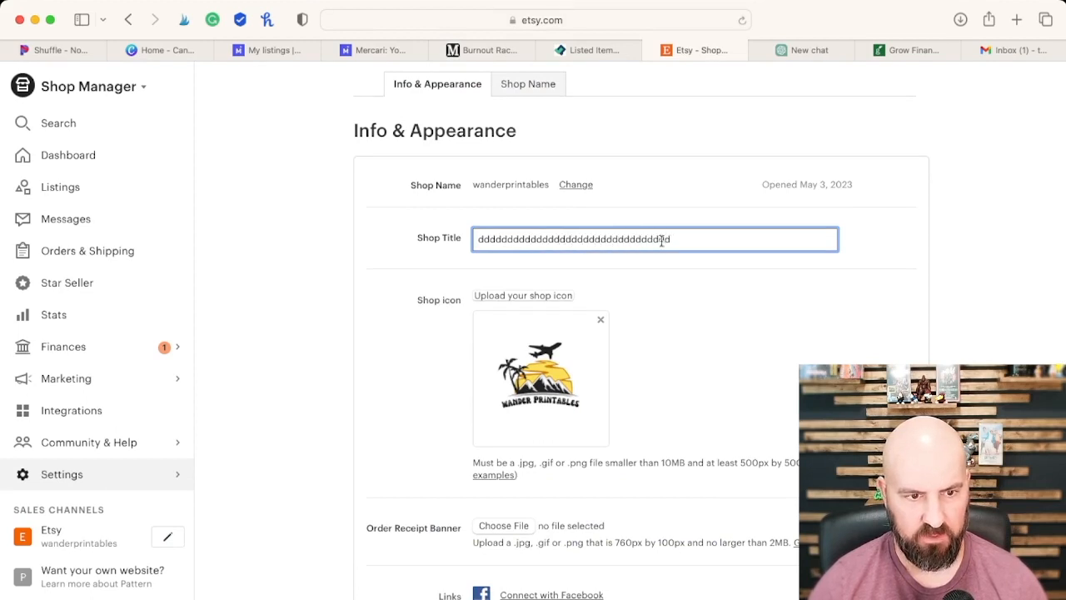
left_click(700, 287)
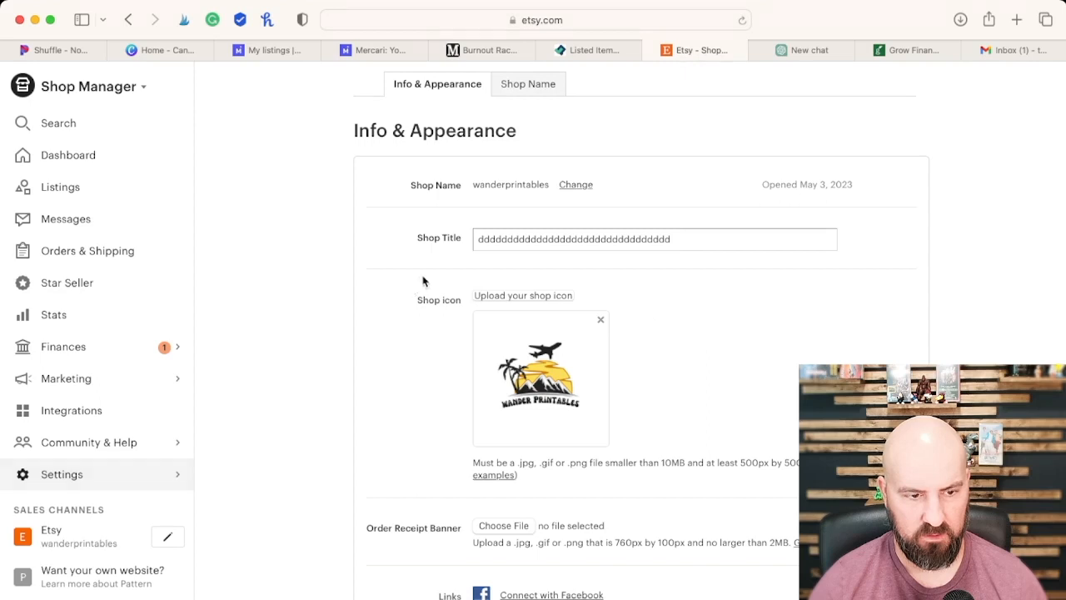
Step: Save the Info & Appearance changes and clear the placeholder text from the Shop Title
scroll(425, 281, "down", 10)
left_click(435, 569)
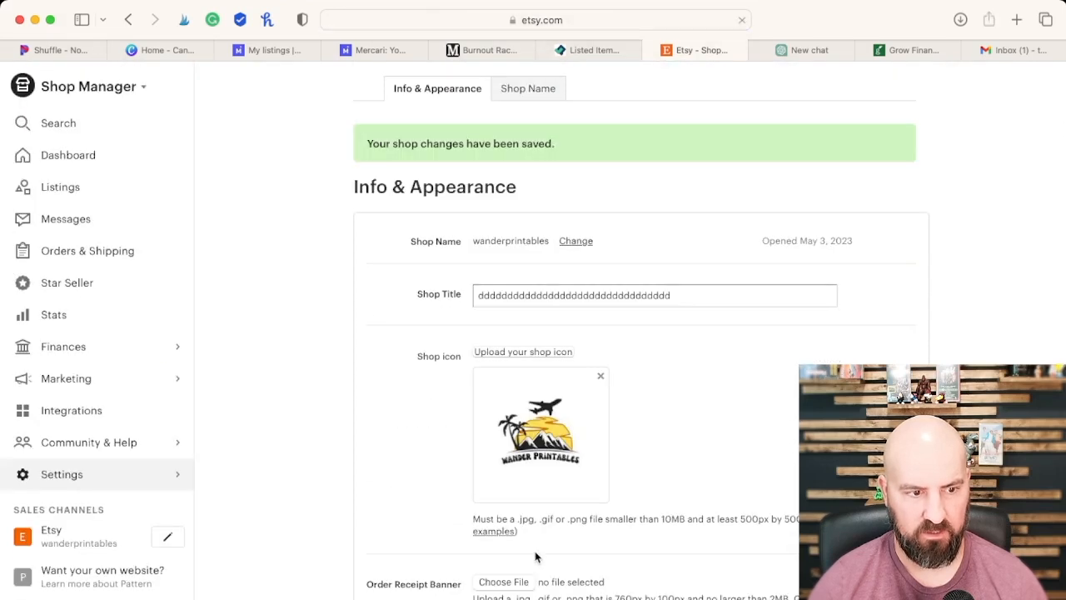
triple_click(679, 294)
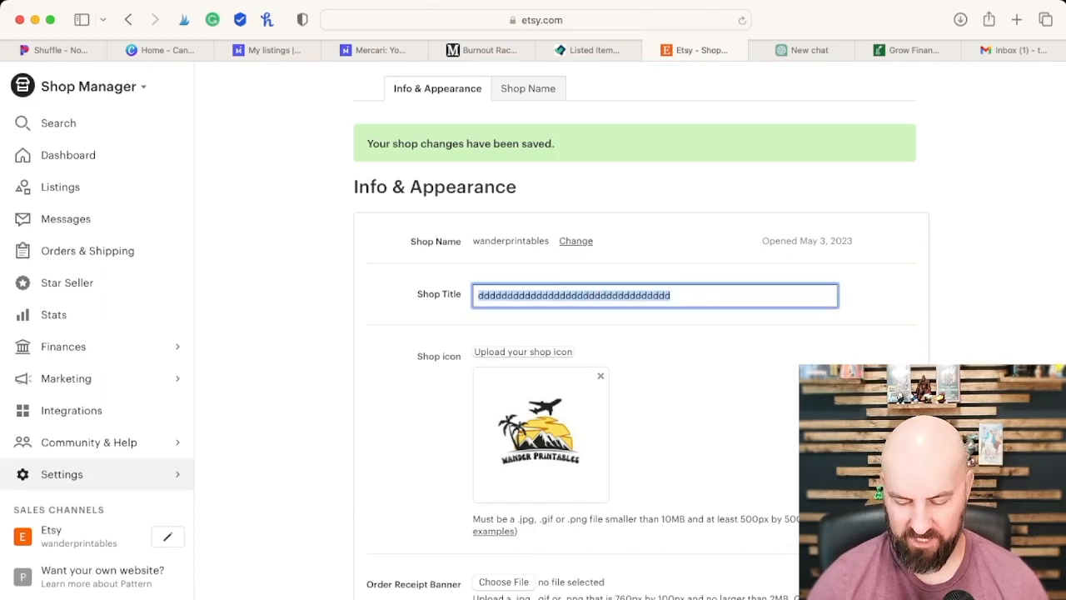
key("BackSpace")
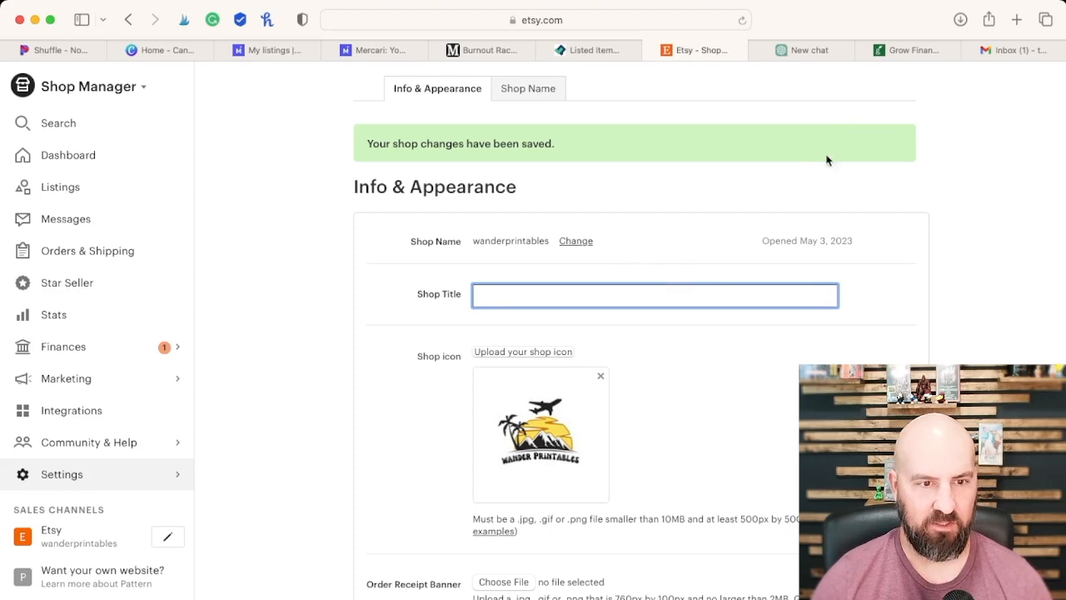
Step: Switch to ChatGPT, select the GPT-4 model and send "I need an Etsy shop title for my wander printables store"
left_click(799, 50)
left_click(623, 131)
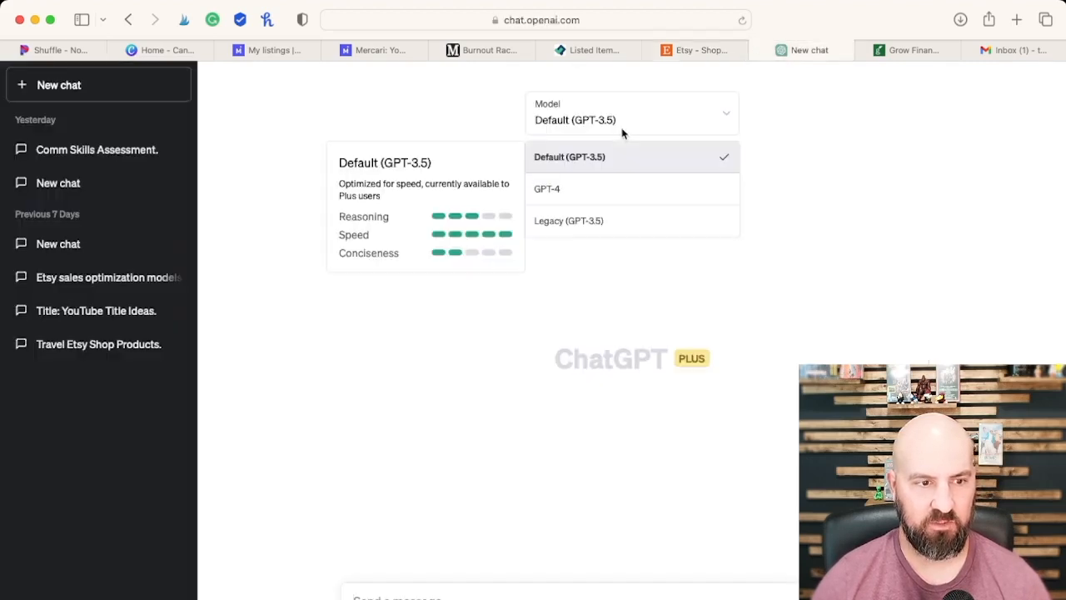
left_click(572, 205)
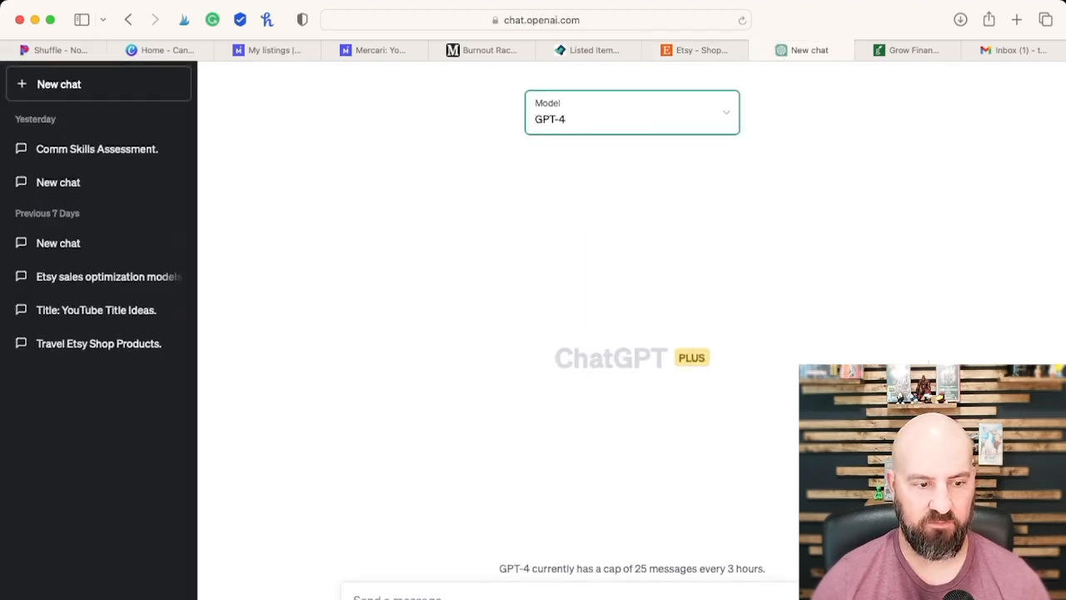
left_click(490, 597)
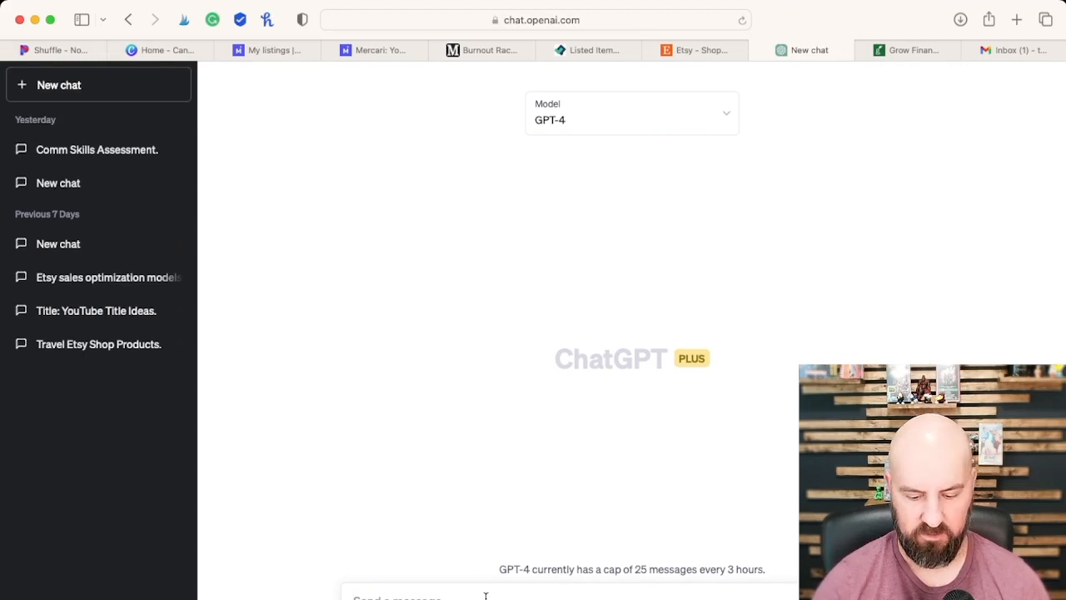
type("I need")
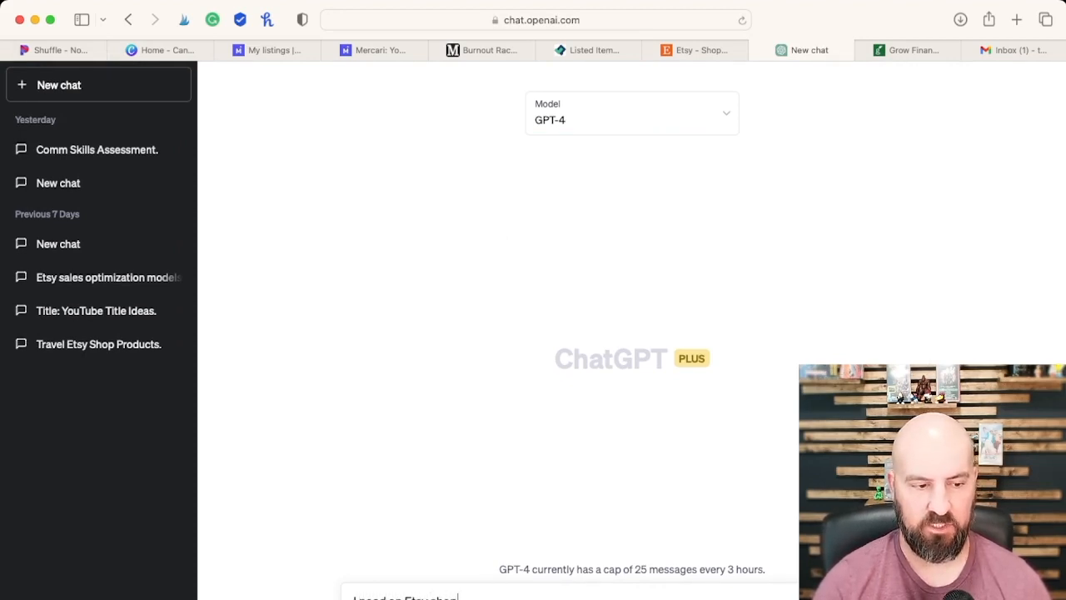
type("an Etsy shop title for my wedding printables store")
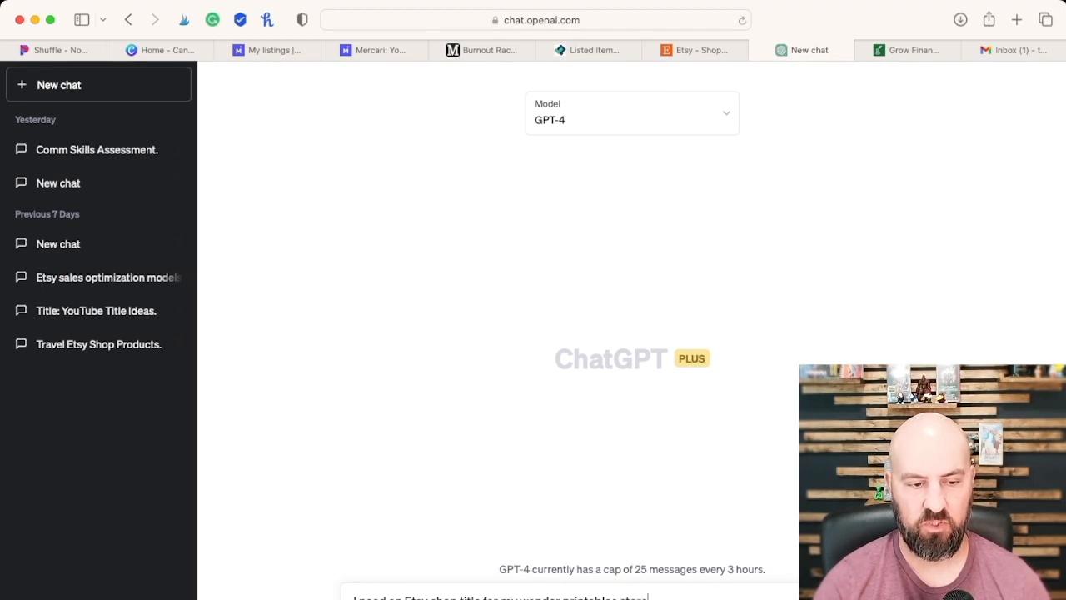
key("Return")
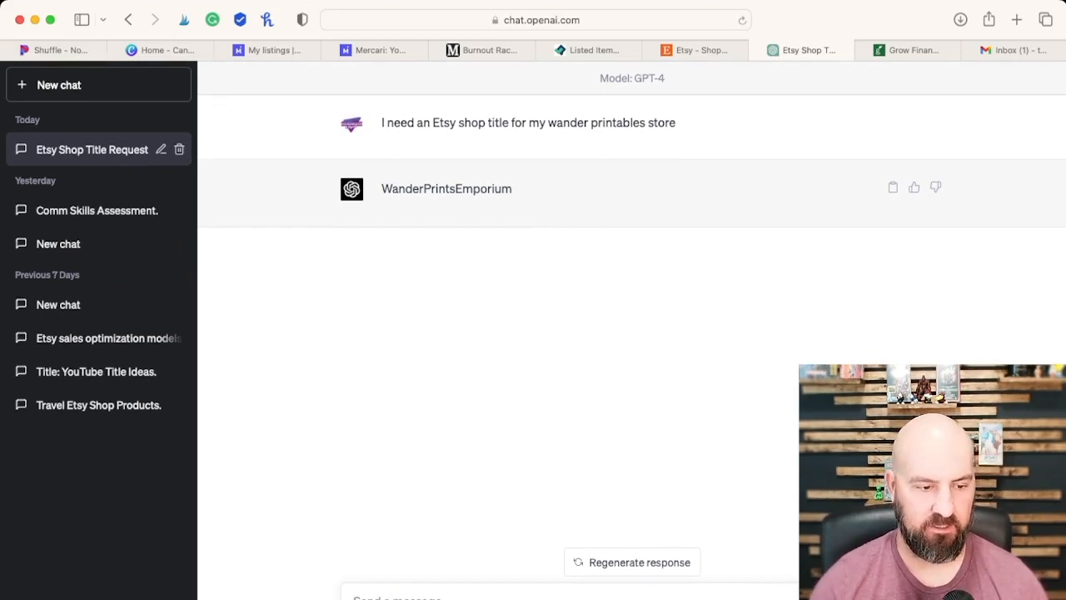
Step: Ask ChatGPT "I need an Etsy shop tagline for my wander printables store"
type("an Etsy shop")
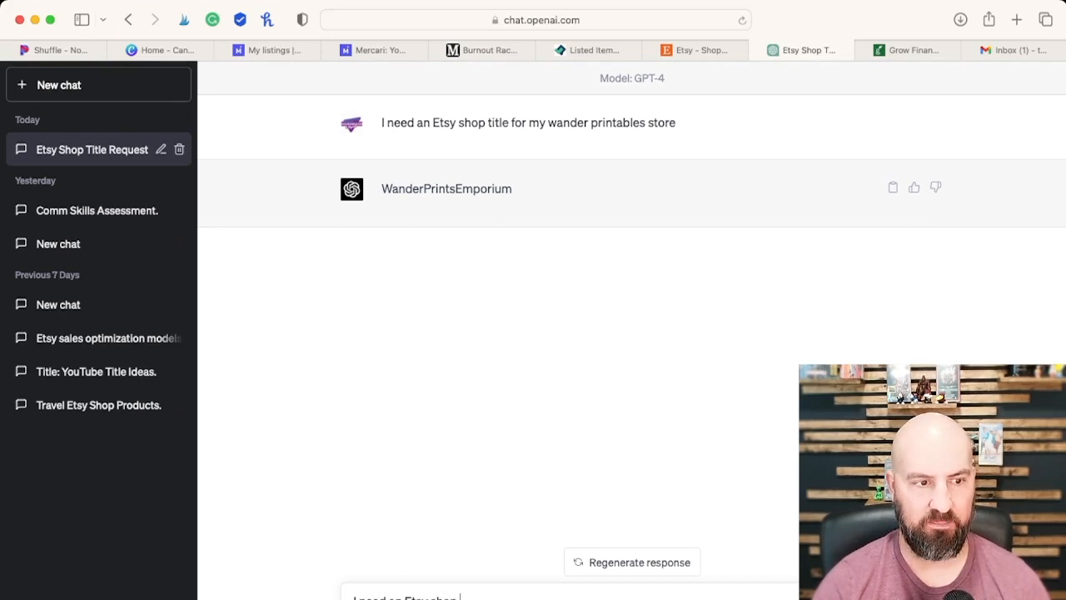
type(" tagline for my wander printables store")
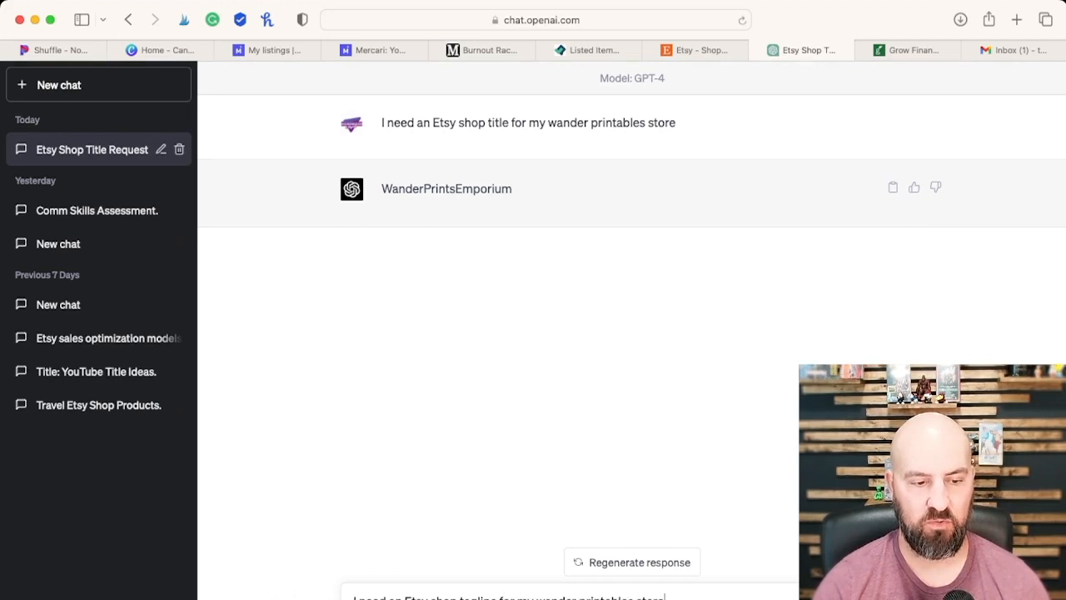
key("Return")
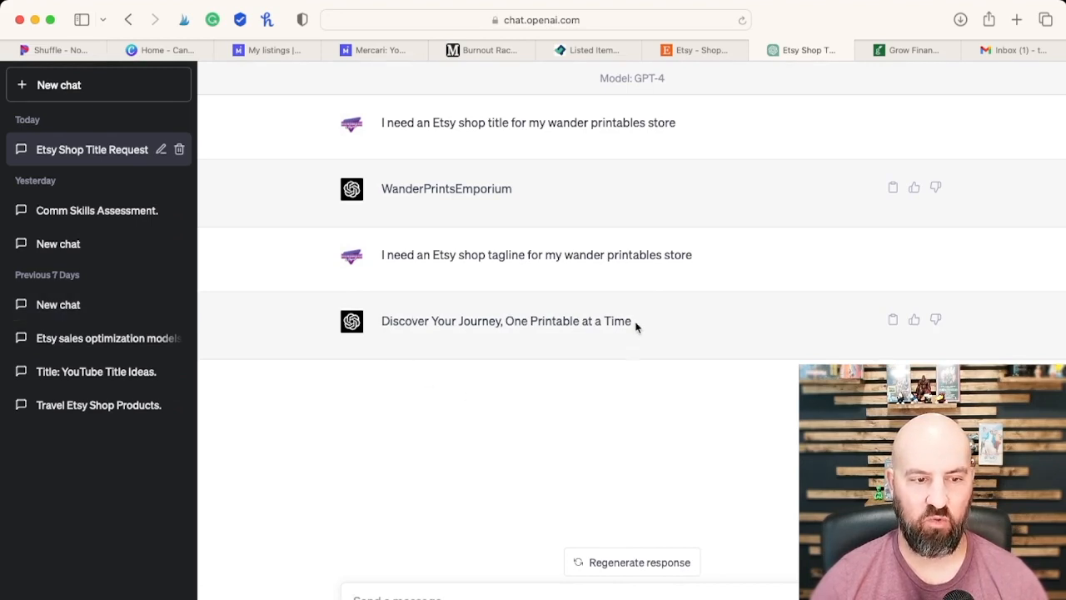
Step: Copy the tagline "Discover Your Journey, One Printable at a Time" from ChatGPT into the Shop Title on Etsy
left_click_drag(637, 325, 379, 322)
key("super+c")
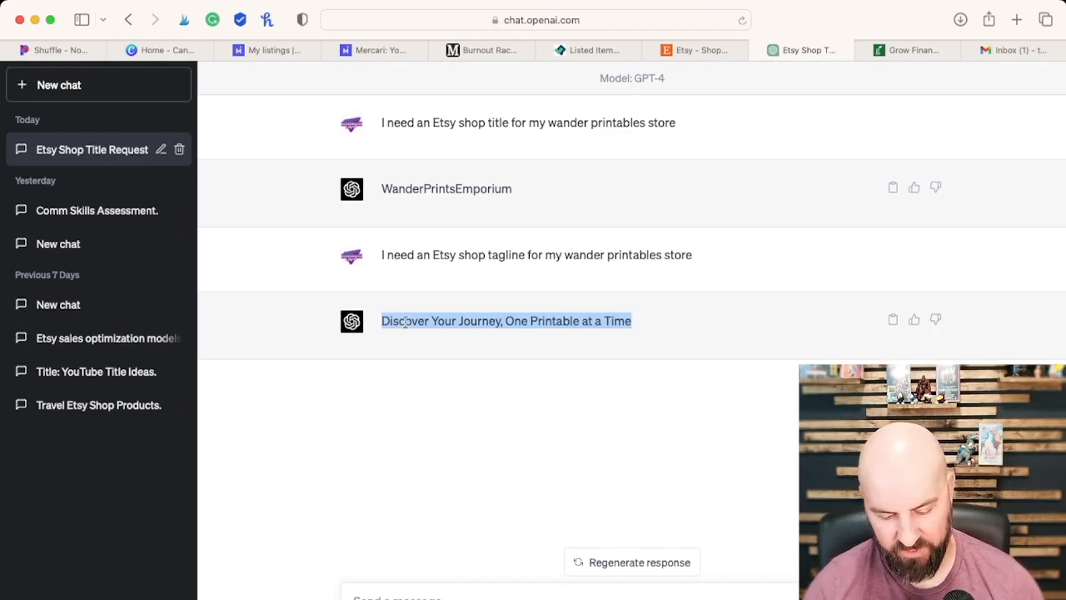
left_click(703, 51)
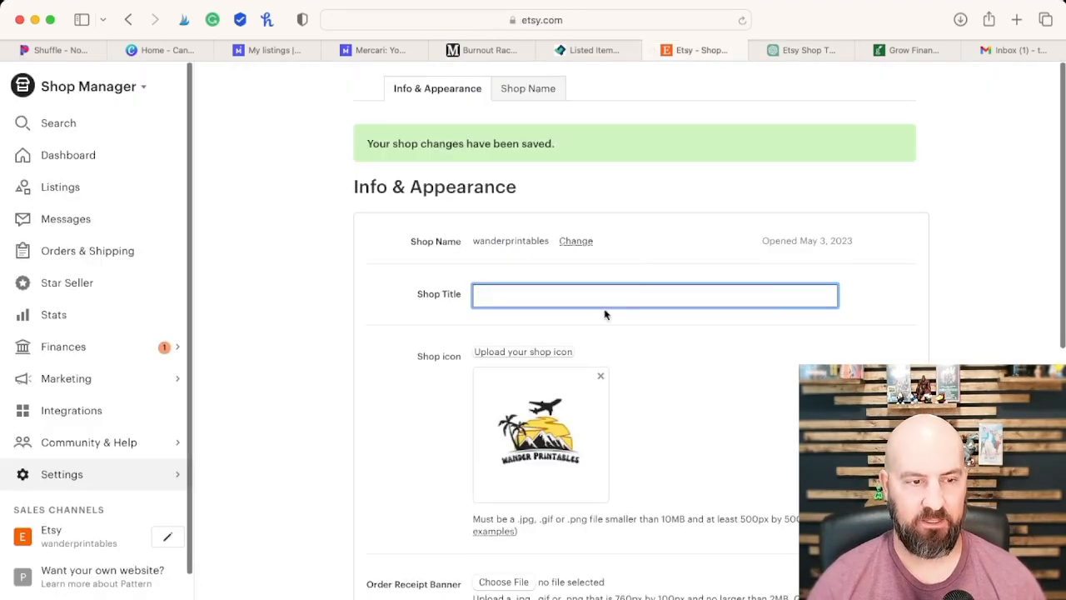
key("super+v")
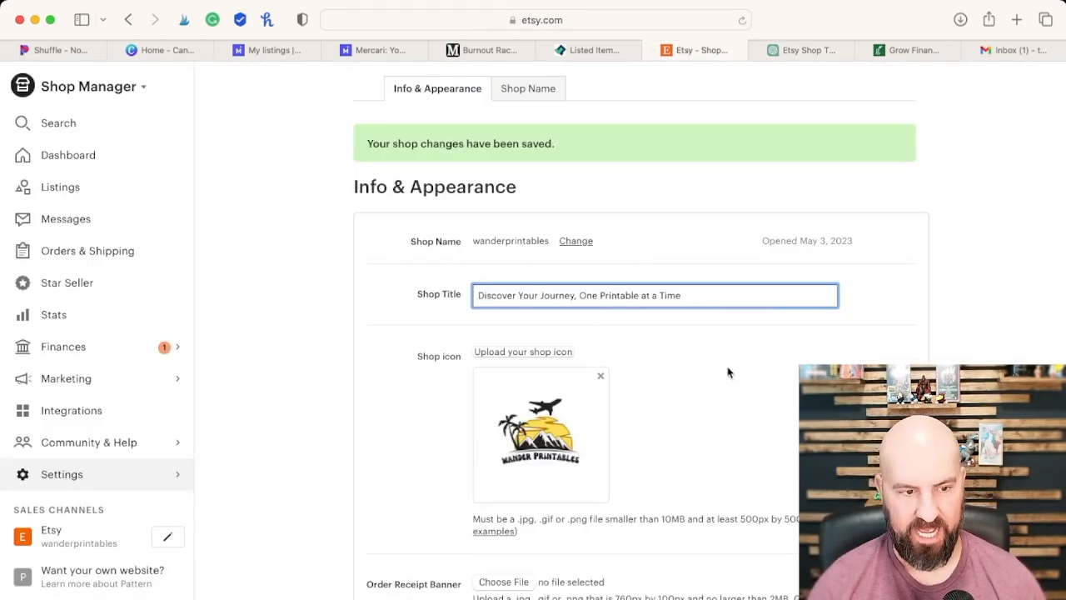
Step: Find the empty Shop Announcement on Etsy and ask ChatGPT for "a shop announcement welcome message for my Etsy wander printables store"
scroll(762, 421, "down", 5)
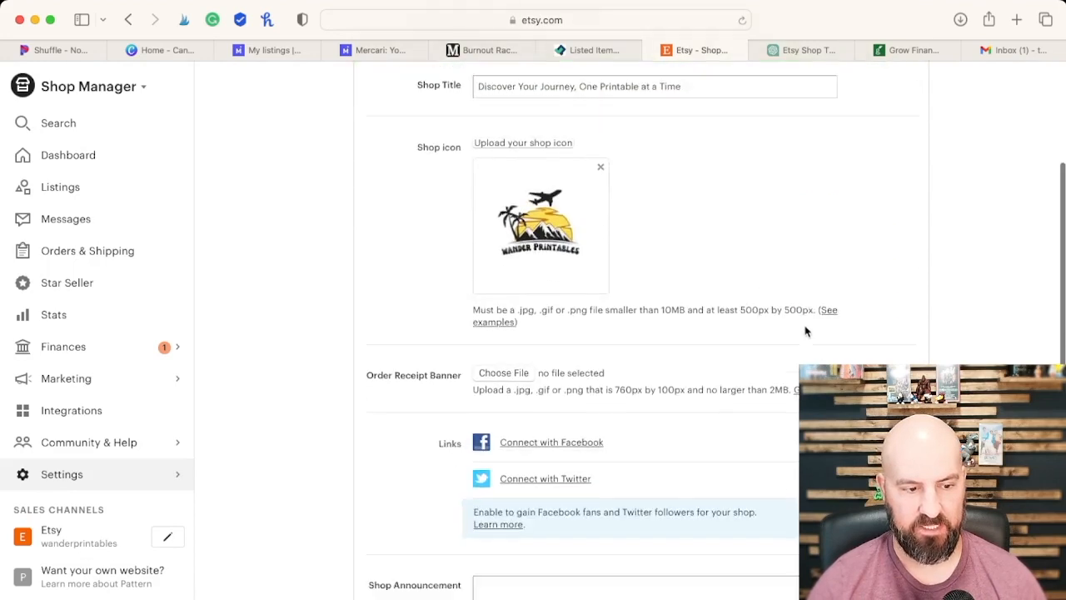
scroll(796, 350, "down", 1)
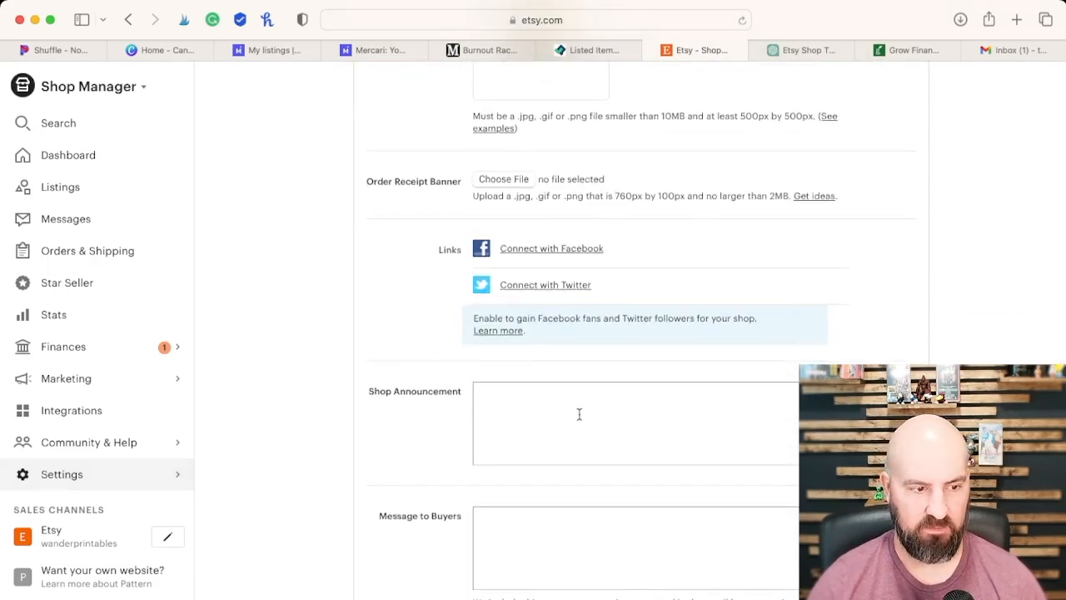
scroll(579, 414, "down", 1)
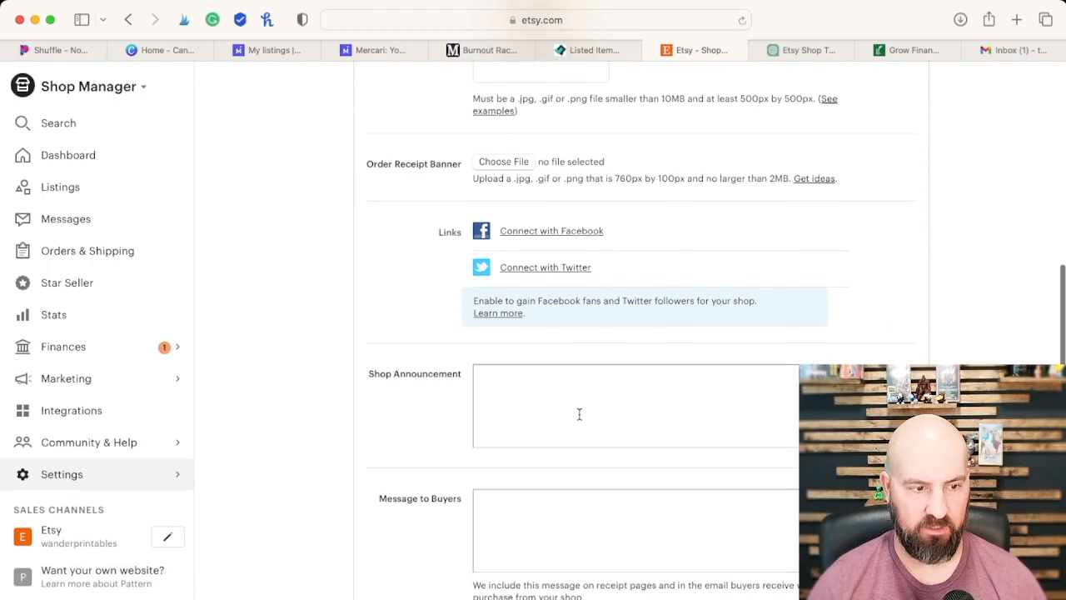
left_click(788, 52)
left_click(478, 593)
type("I need a shop")
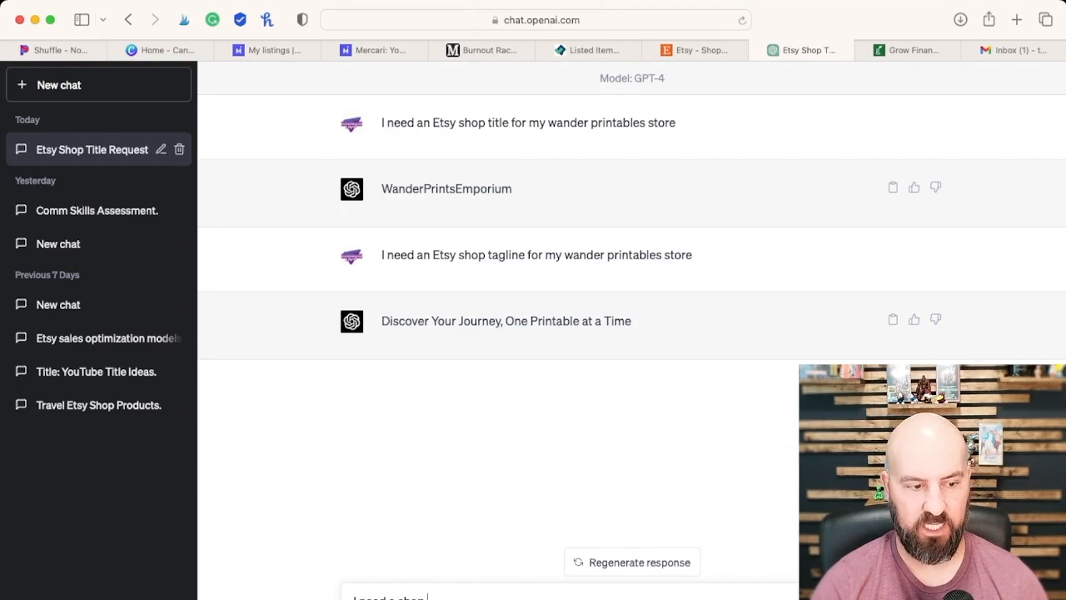
type(" annouc")
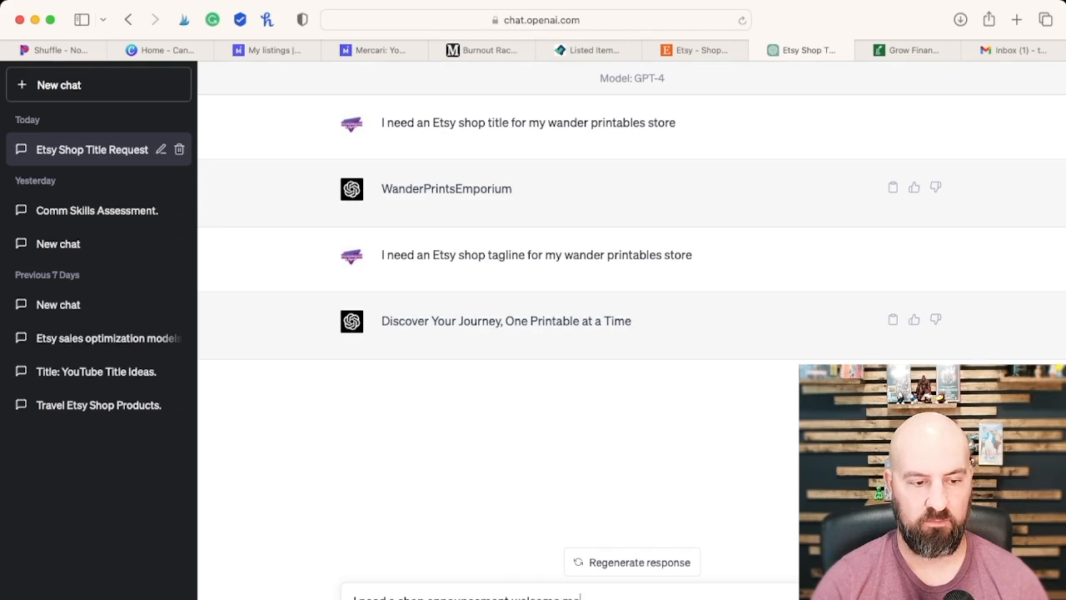
type("rom")
type("Etsy wander print")
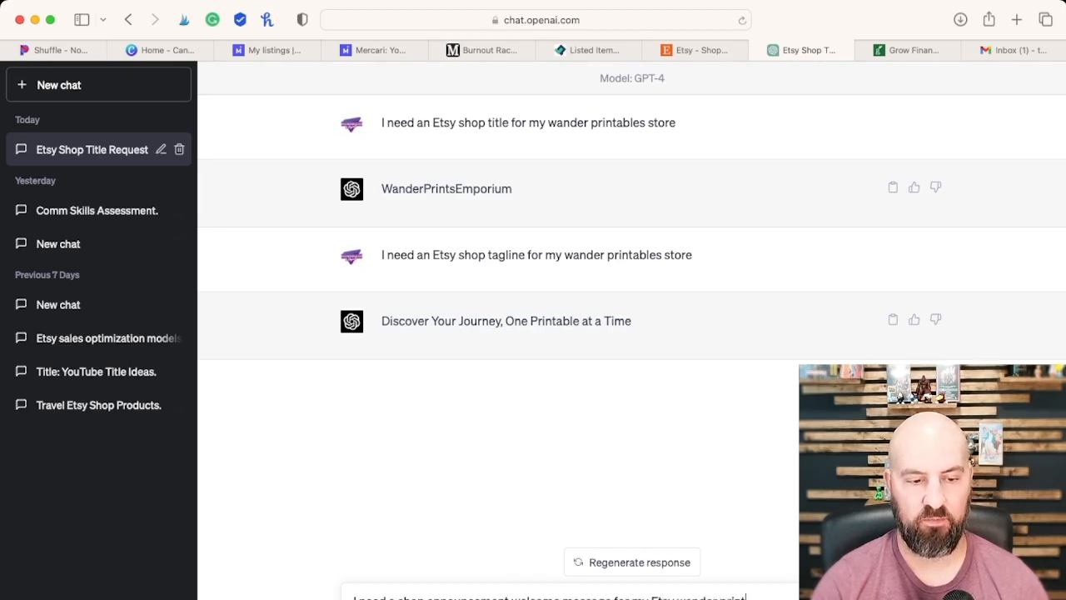
type("ables store")
key("Return")
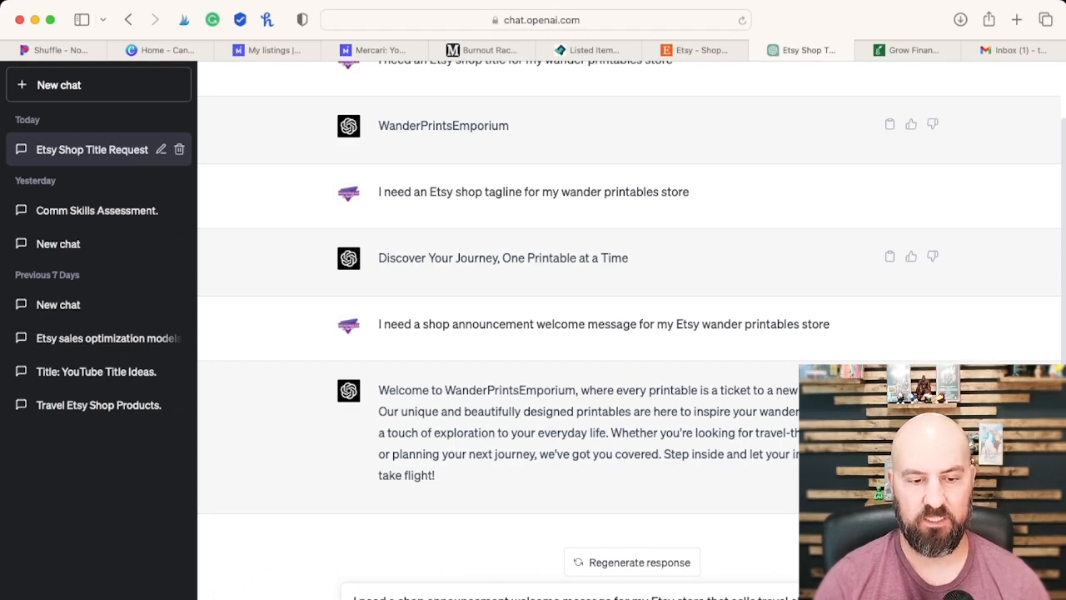
Step: Request a welcome message for an Etsy store that sells travel checklists and copy the whole reply into the Shop Announcement on Etsy
key("Return")
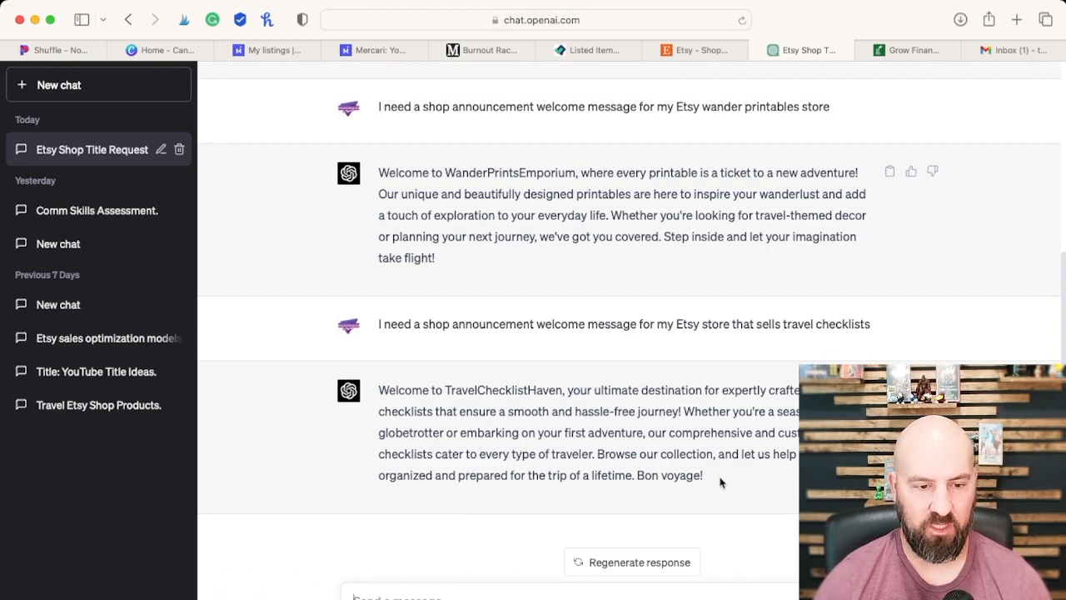
left_click_drag(702, 475, 364, 385)
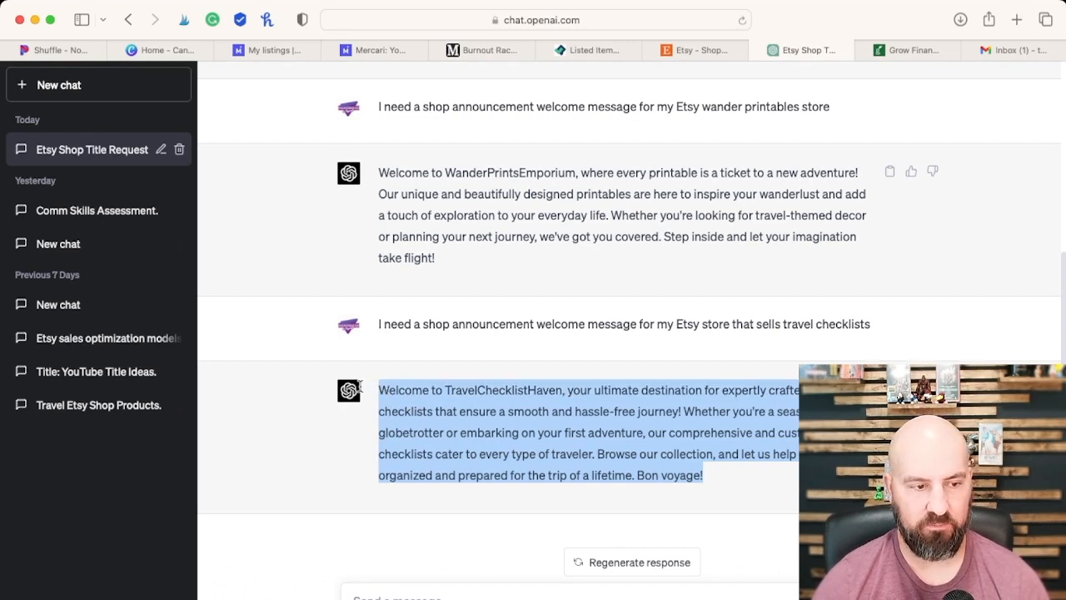
left_click(697, 52)
left_click(671, 400)
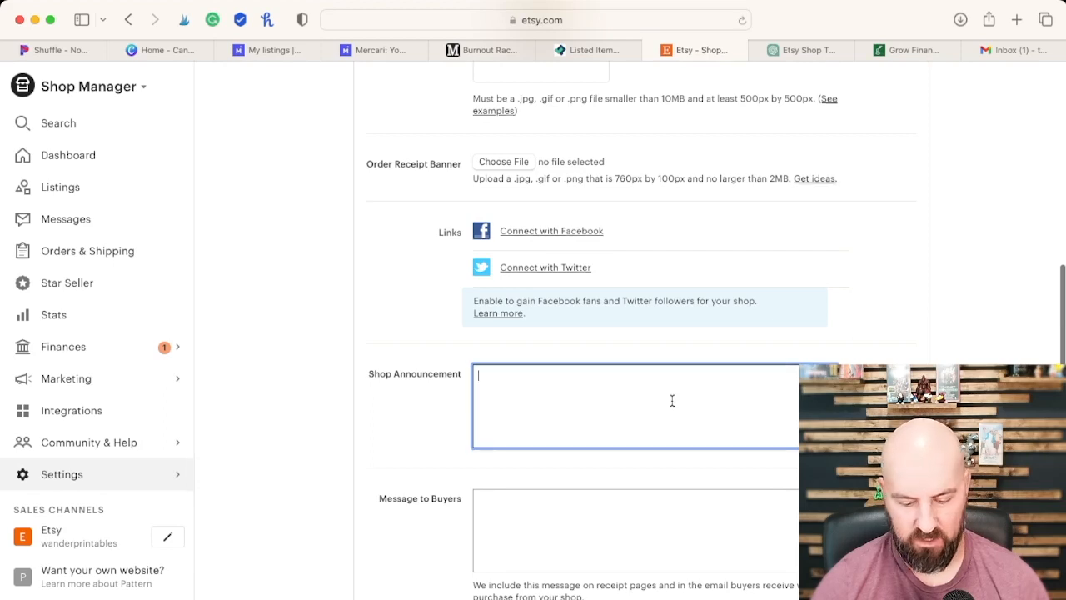
type("Welcome to TravelChecklistHaven, your ultimate destination for expertly crafted travel checklists that ensure a smooth and hassle-free journey! Whether you're a seasoned globetrotter or embarking on your first adventure, our comprehensive and customizable checklists cater to every type of traveler. Browse our collection, and let us help you stay organized and prepared for the trip of a lifetime. Bon voyage!")
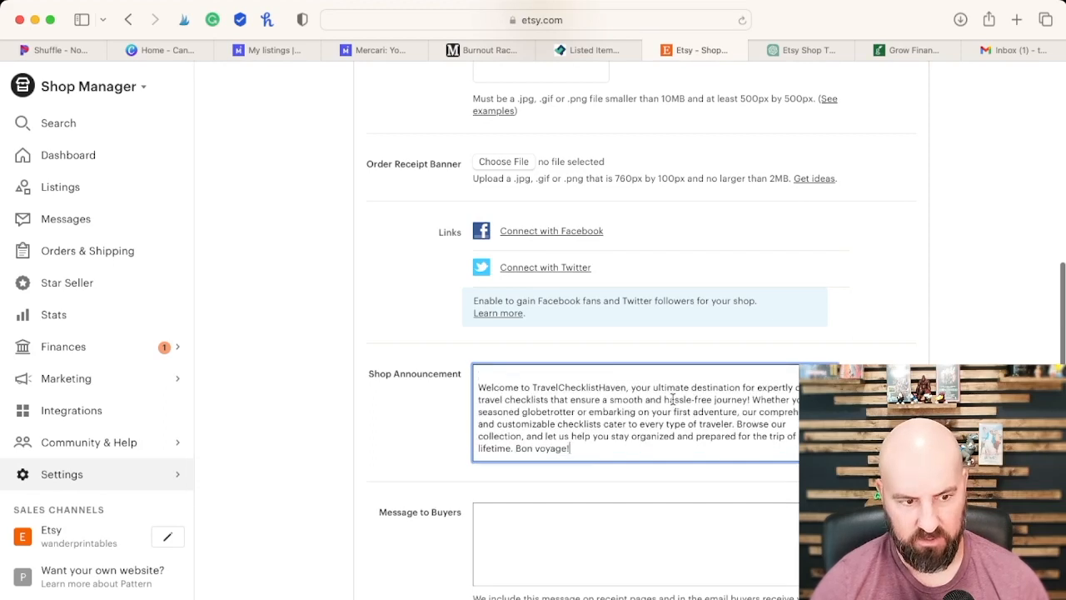
Step: Remove the blank line opening the Shop Announcement and replace the shop name TravelChecklistHaven with "Wander Printables"
left_click(493, 375)
left_click(481, 387)
key("BackSpace")
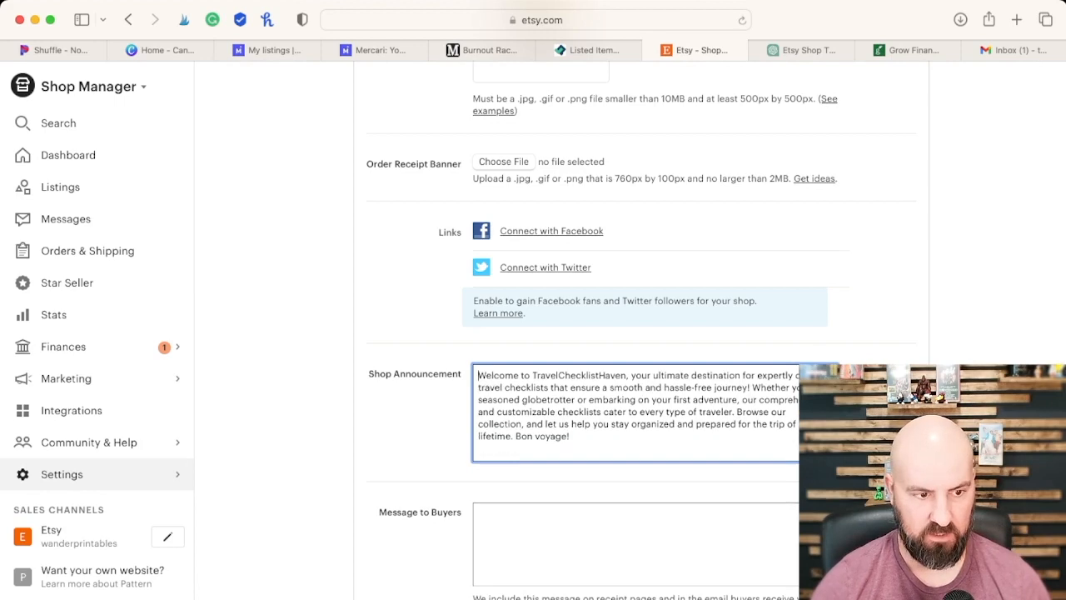
double_click(561, 375)
type("Wander P")
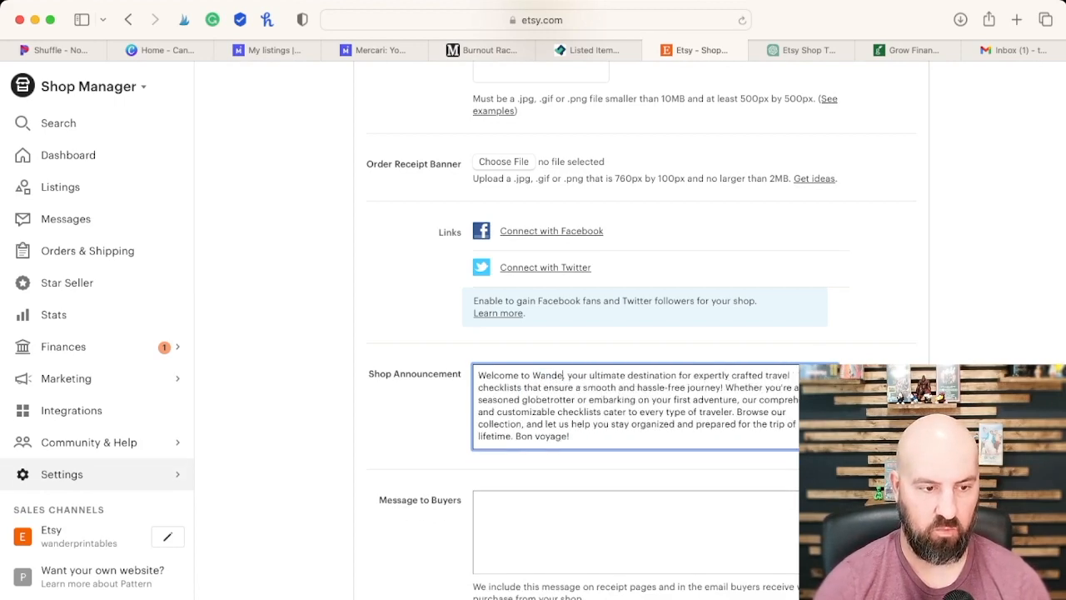
type("rint")
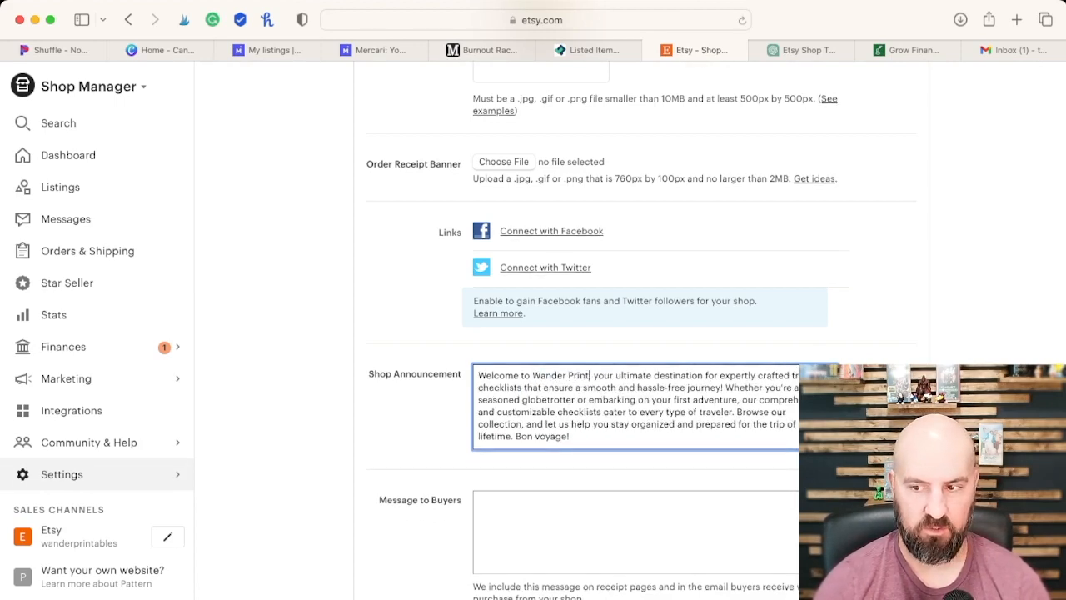
type("ables,")
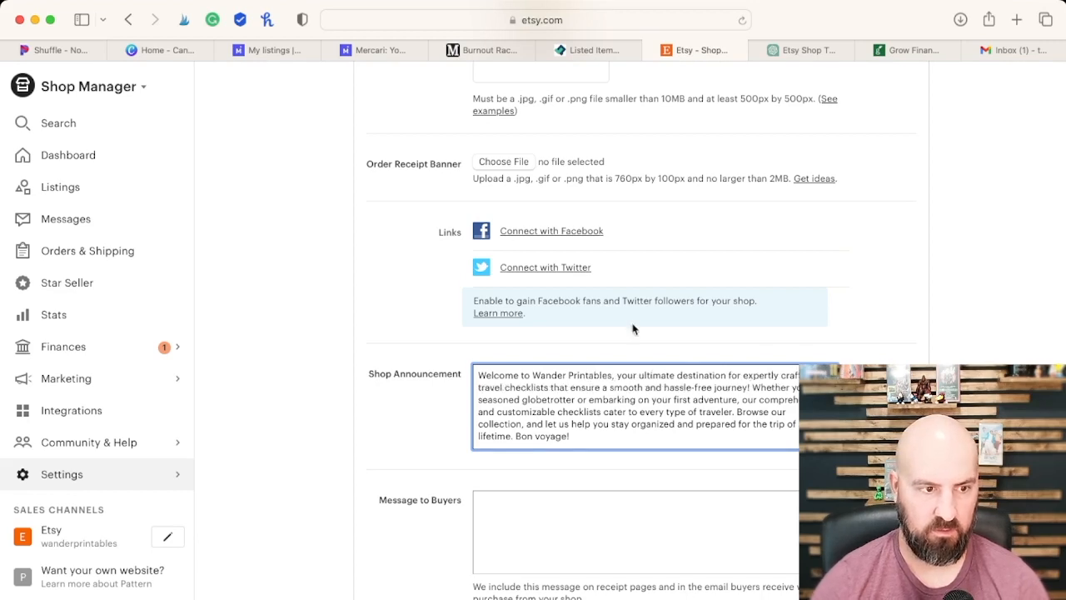
left_click(849, 326)
Step: Review the shop's Info & Appearance settings, leaving both buyer messages empty, and save the changes
scroll(850, 345, "up", 3)
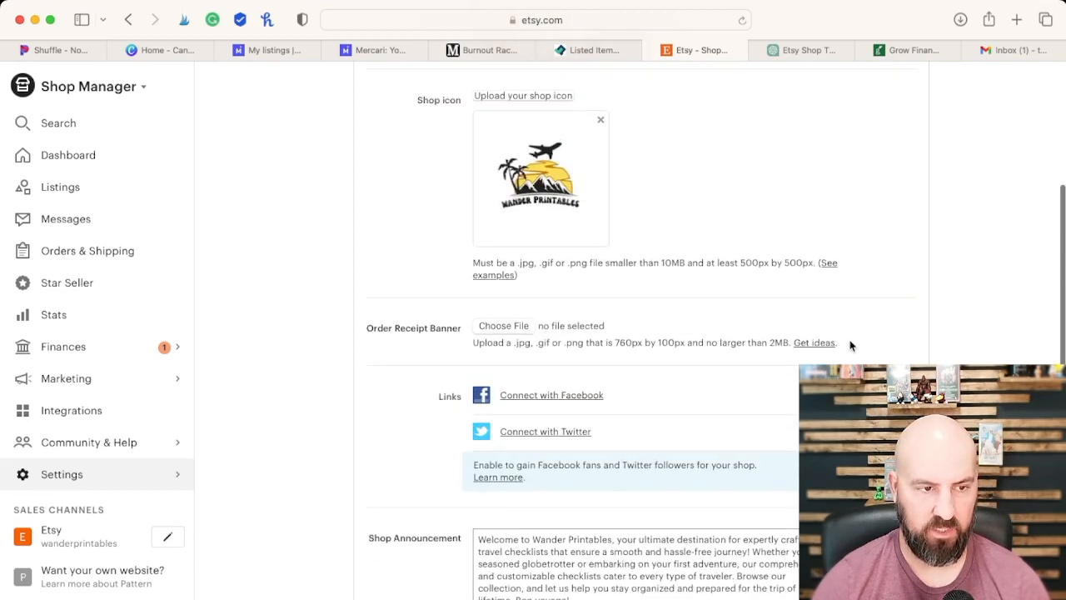
scroll(851, 345, "down", 5)
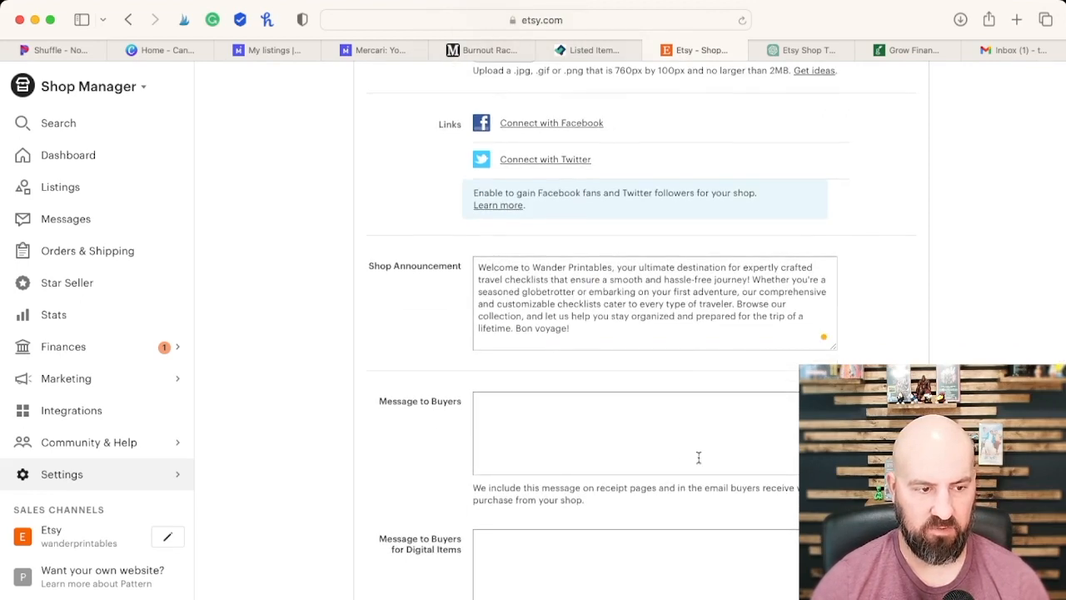
scroll(738, 464, "down", 2)
scroll(718, 475, "down", 1)
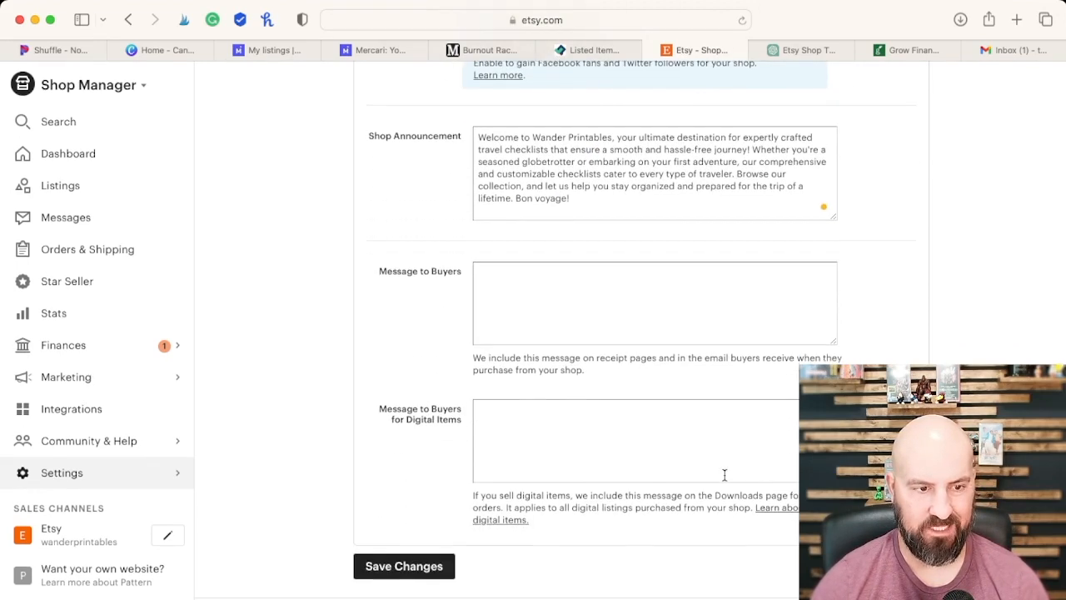
left_click(388, 573)
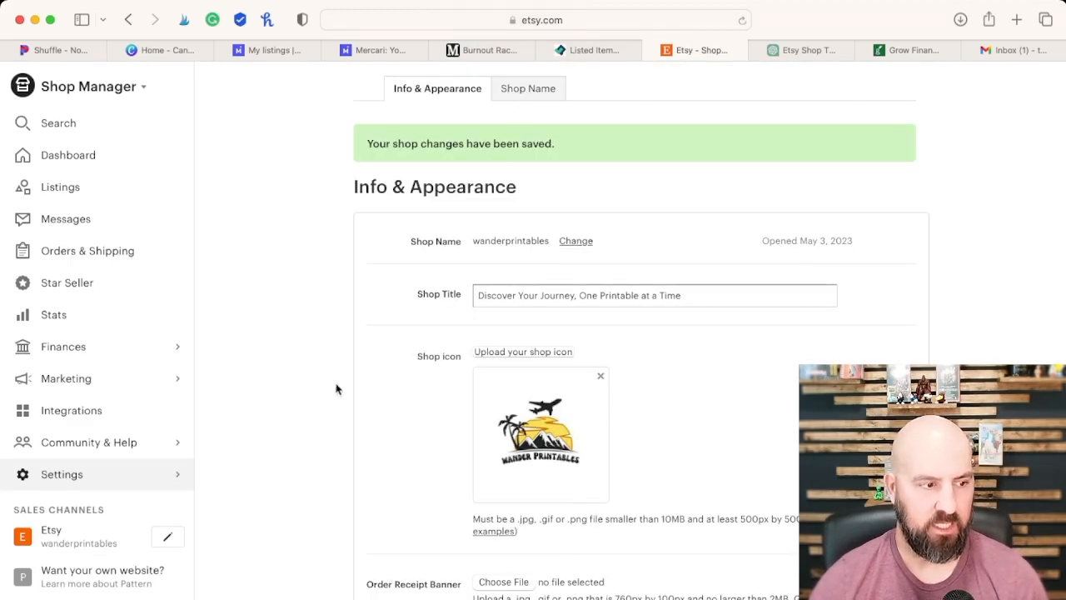
Step: Open the wanderprintables storefront for editing and examine its sections from the header and announcement down to the About story fields
left_click(167, 540)
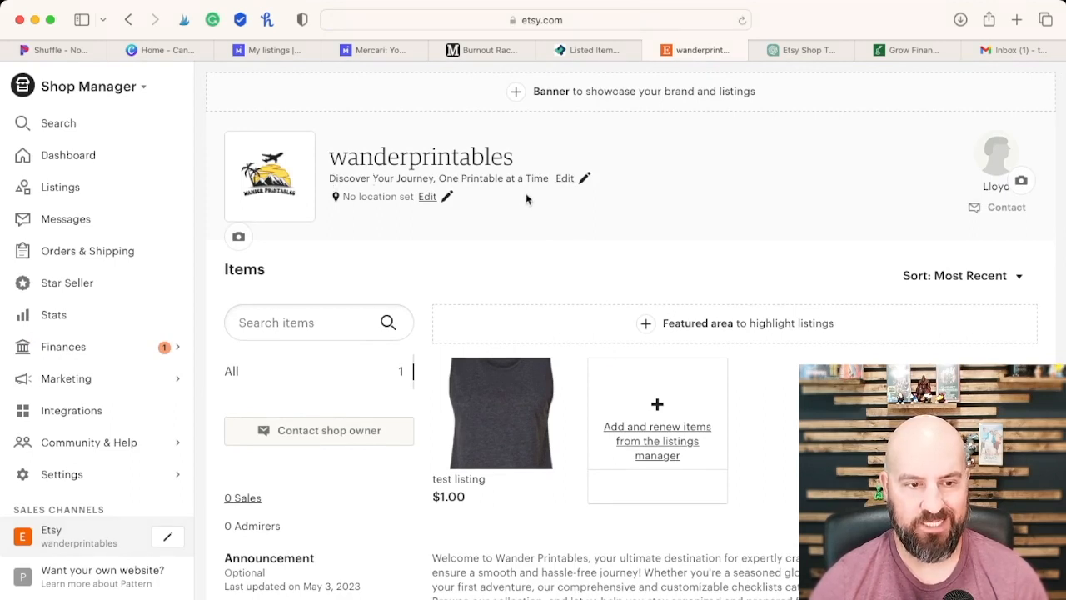
scroll(528, 202, "down", 5)
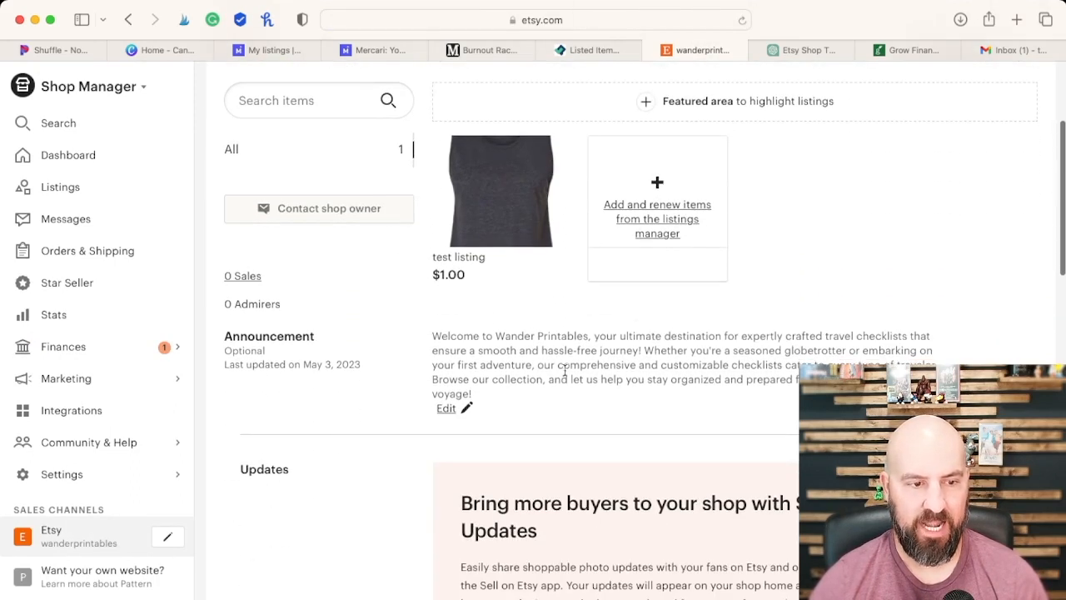
scroll(662, 359, "down", 3)
scroll(662, 359, "down", 6)
scroll(646, 378, "up", 15)
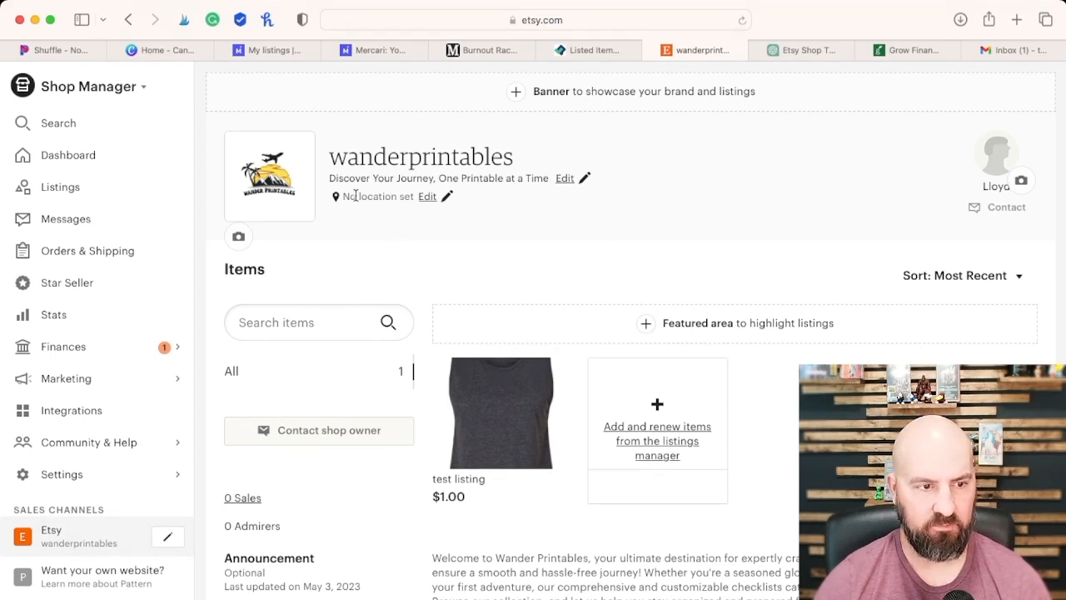
scroll(417, 238, "down", 1)
scroll(433, 248, "down", 10)
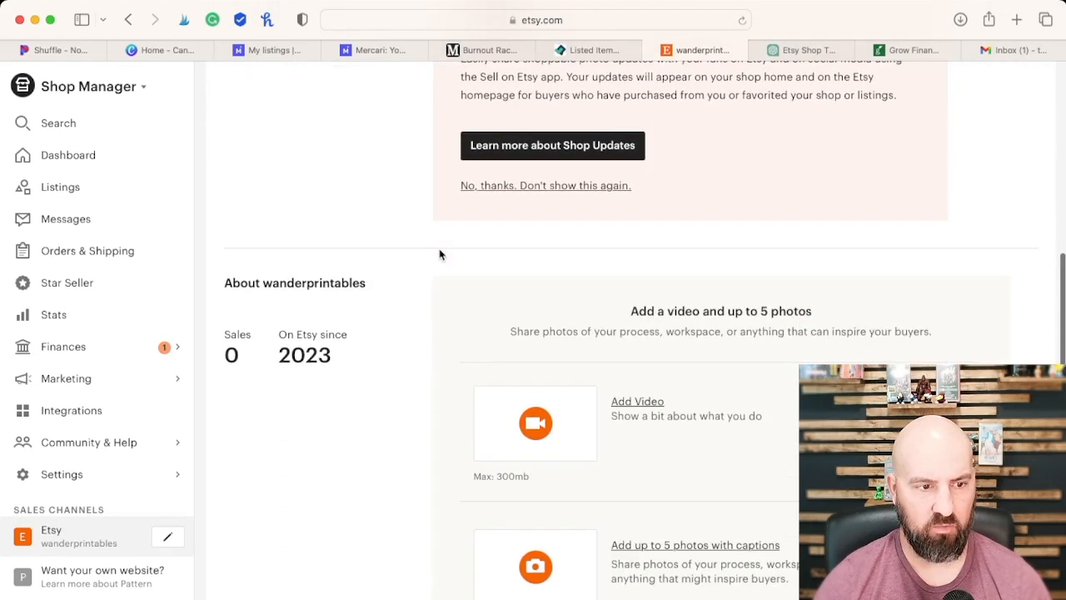
scroll(441, 254, "down", 6)
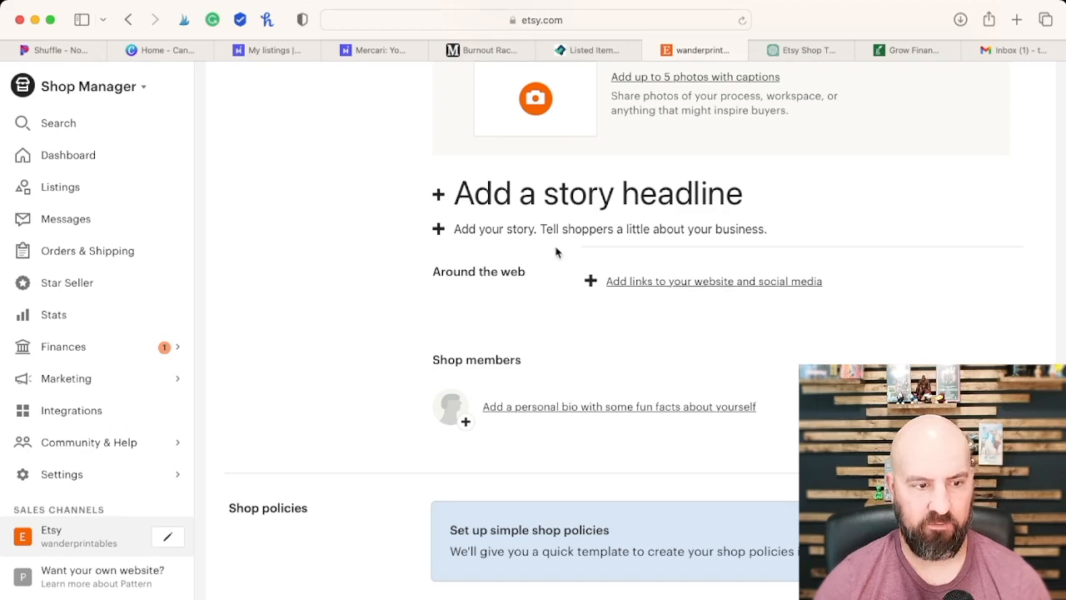
Step: Ask ChatGPT for an about section for the Etsy shop wander printables, selling travel checklists that help vacationers stay organized and not forget important things
left_click(788, 49)
left_click(733, 260)
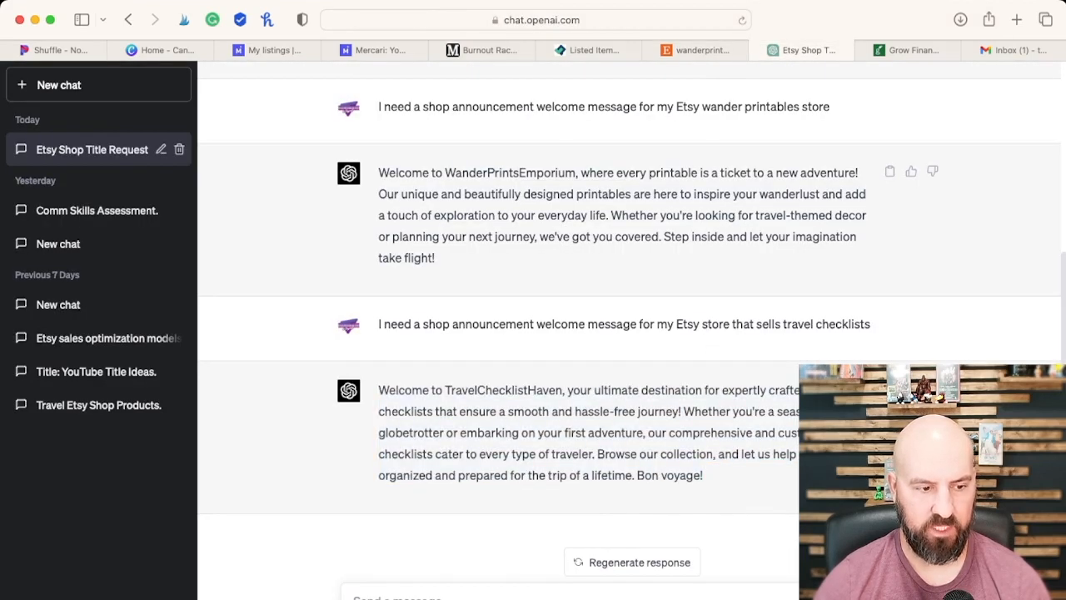
type("I need an about section")
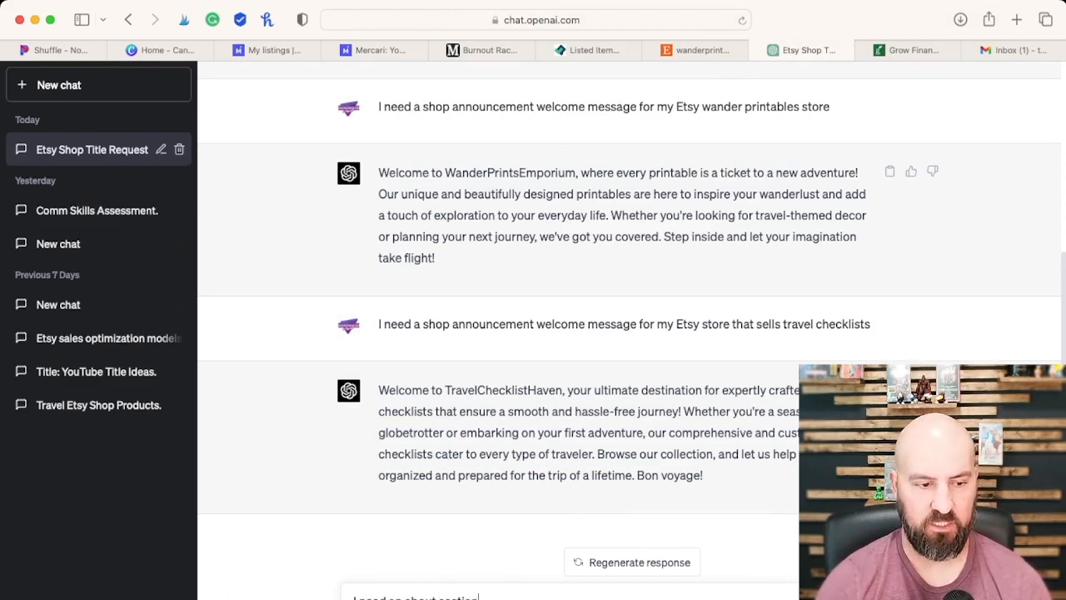
type(" for my Etsy shop that sells")
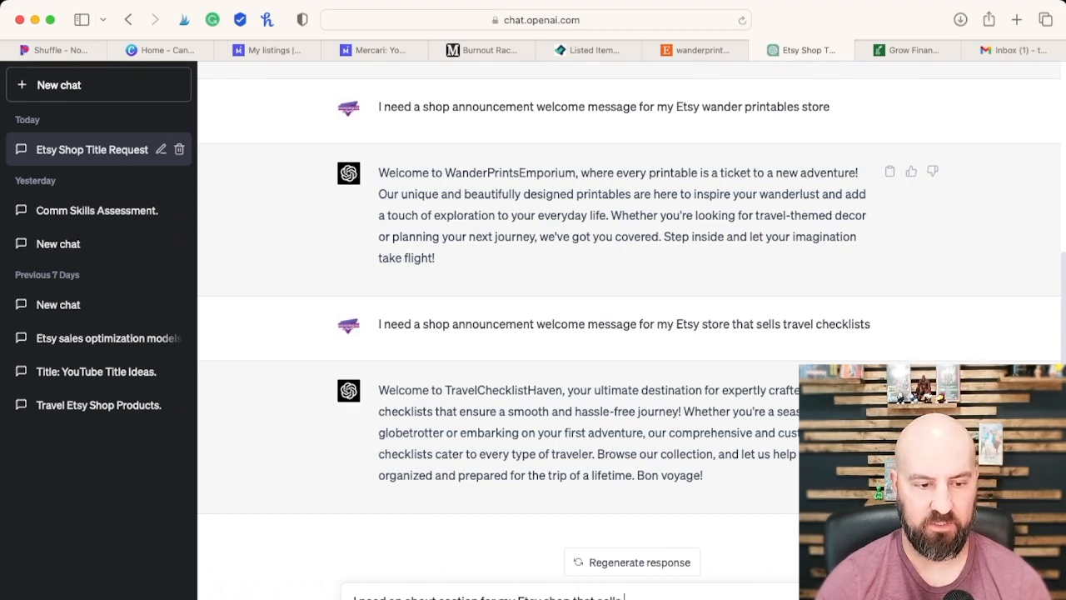
key("BackSpace")
key("BackSpace")
key("BackSpace")
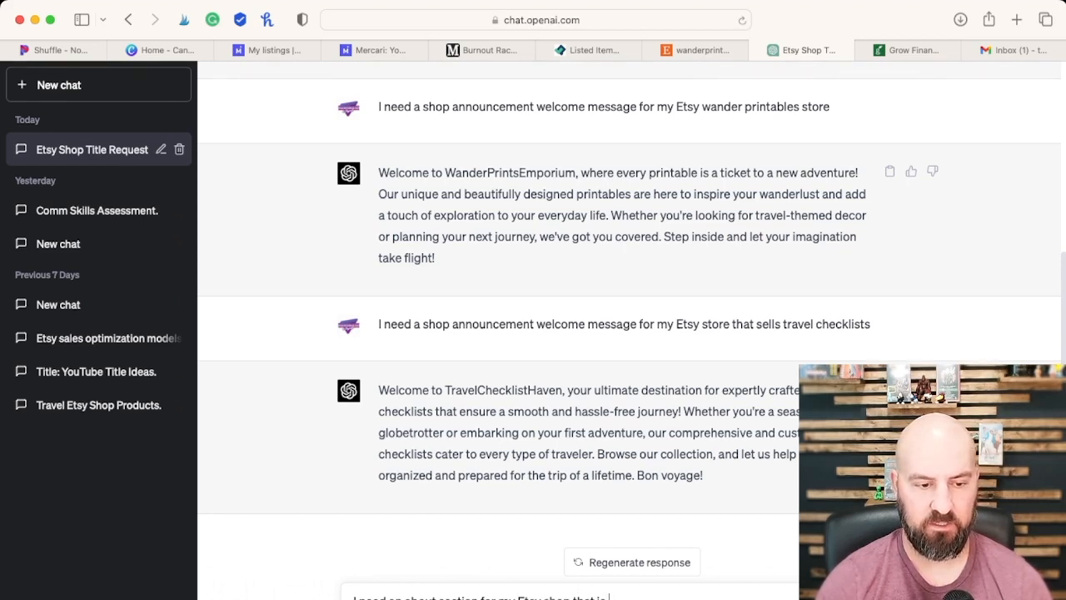
type("er printables and sells t")
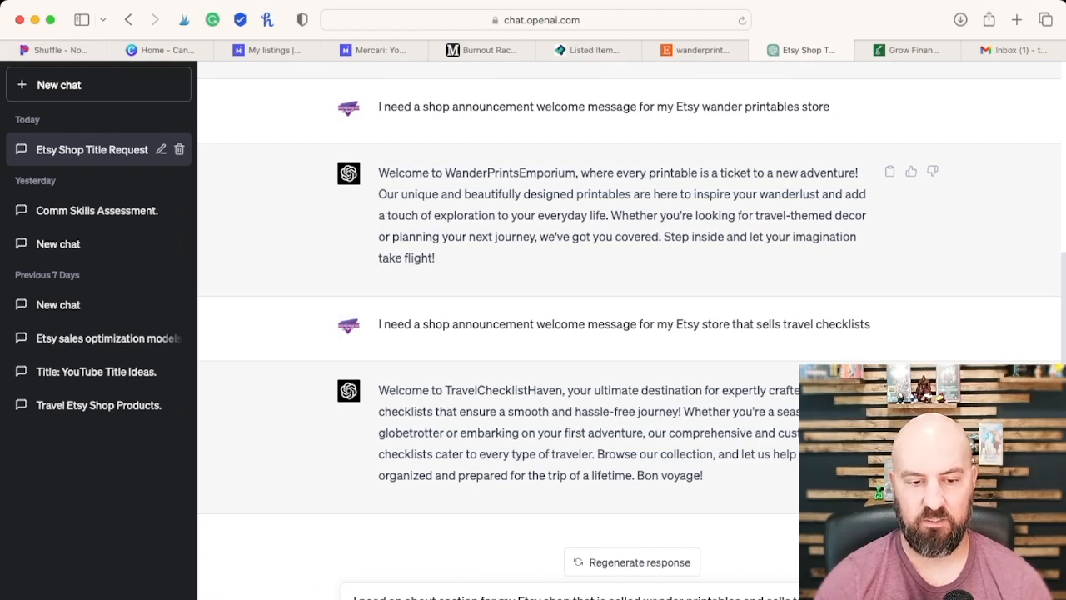
type("pe")
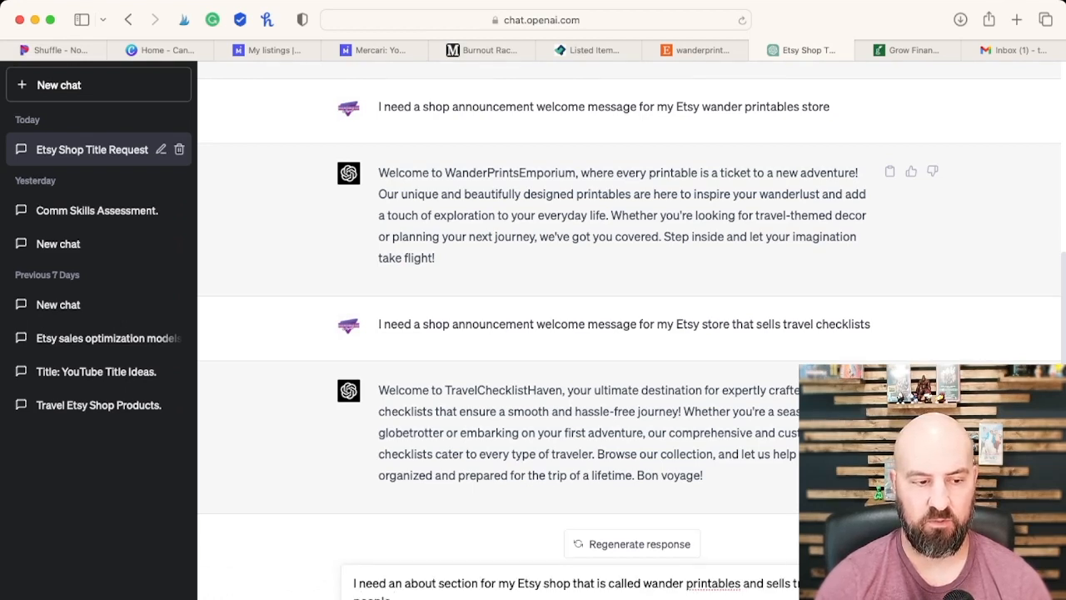
type("ople going on vacation to help")
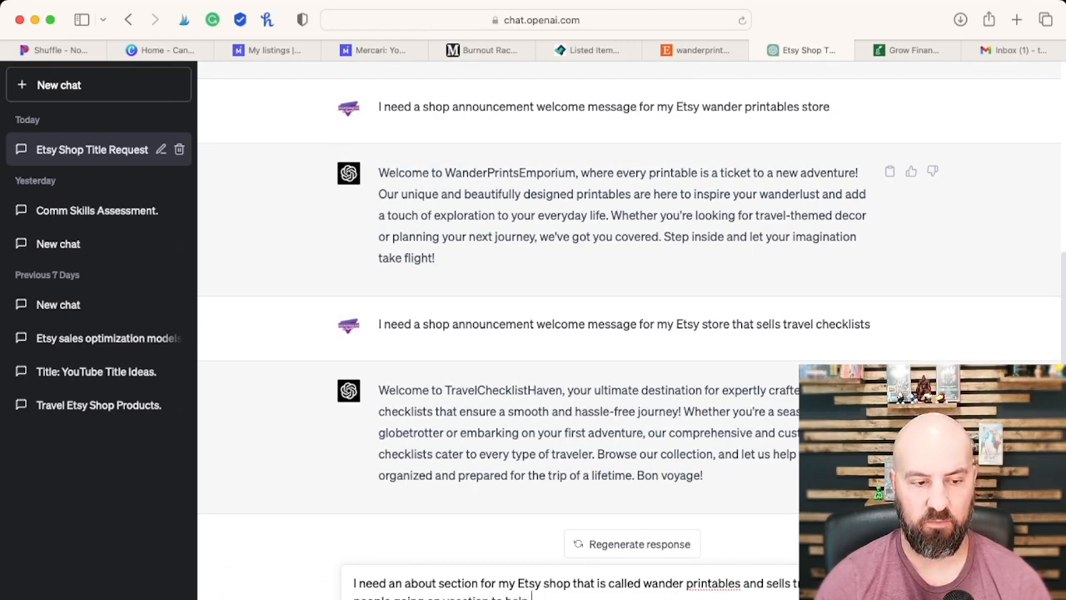
type("or")
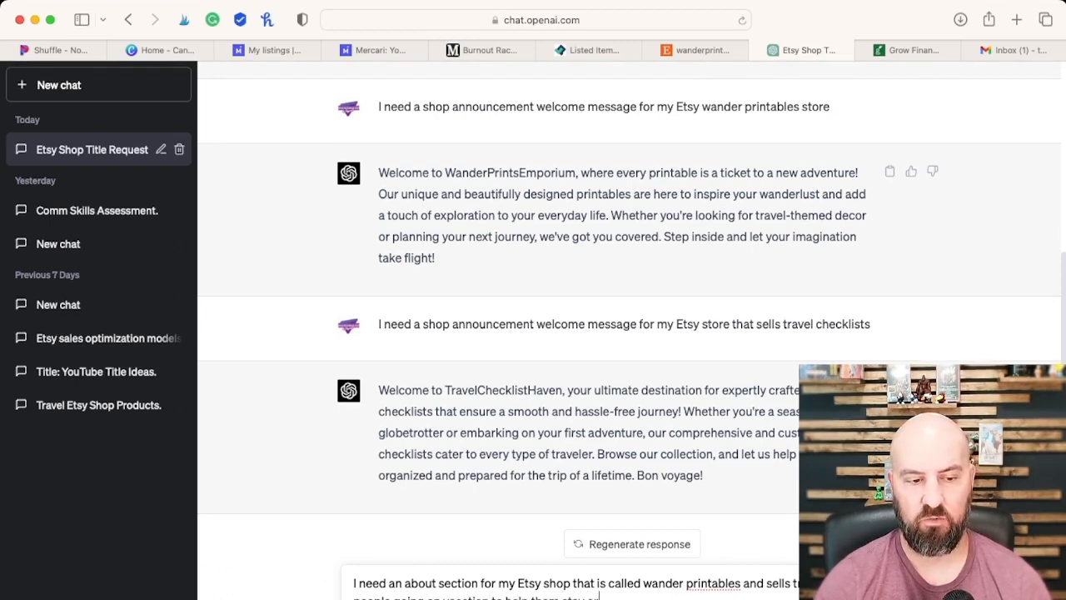
type("not forget important thi")
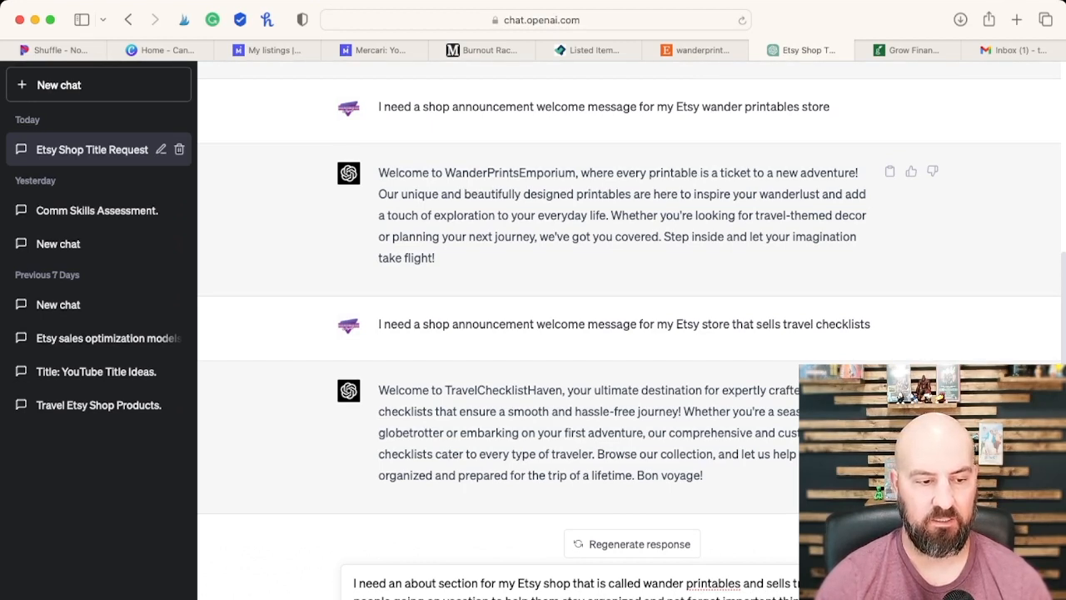
key("Return")
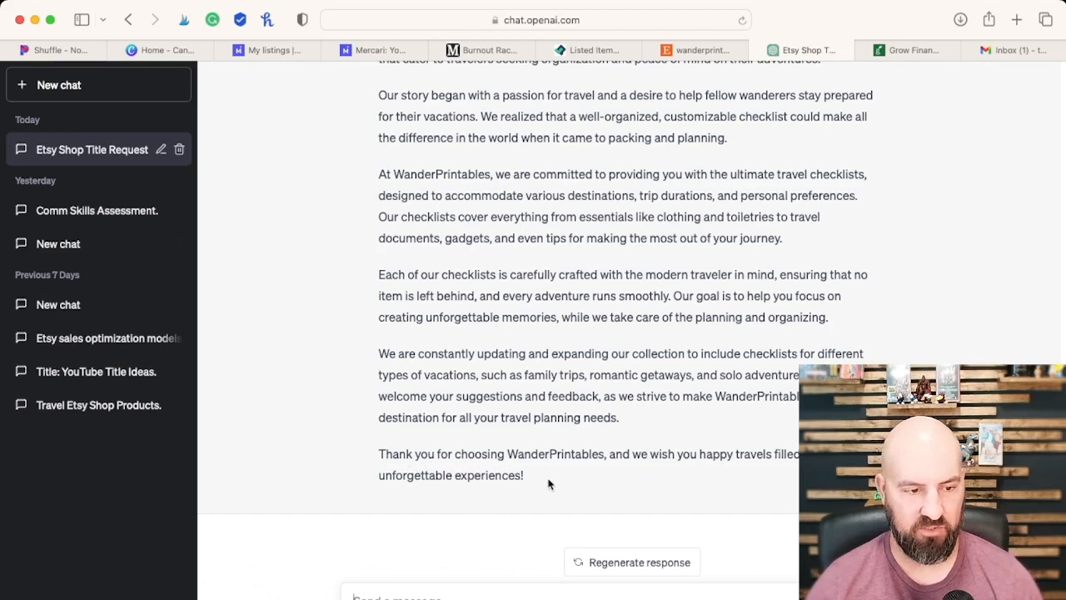
Step: Copy ChatGPT's whole about section reply into the shop story field in the Etsy storefront's About section
left_click_drag(538, 474, 369, 264)
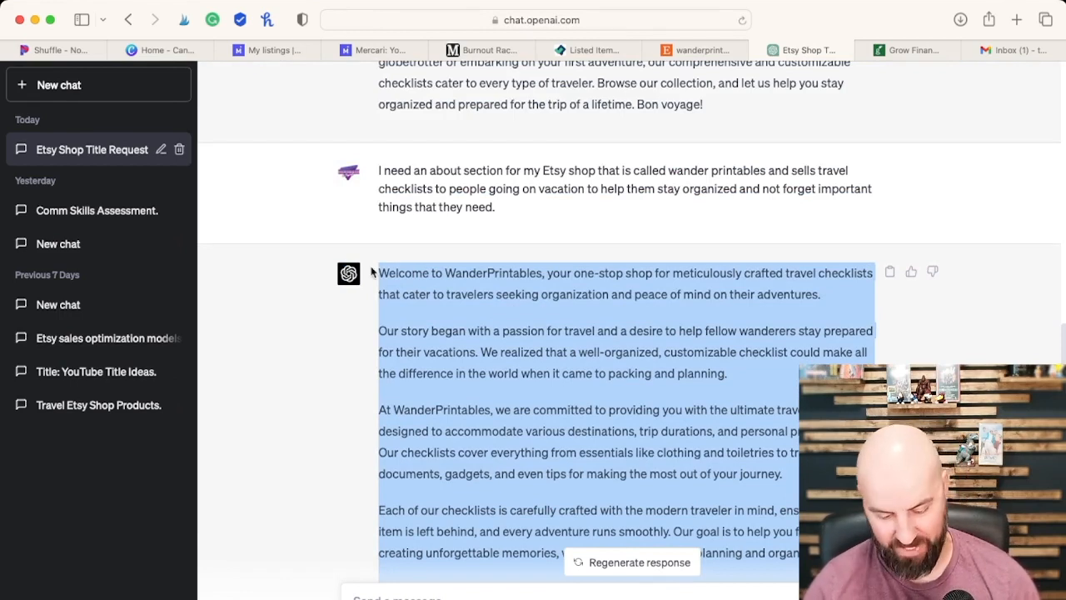
left_click(698, 50)
scroll(584, 460, "up", 1)
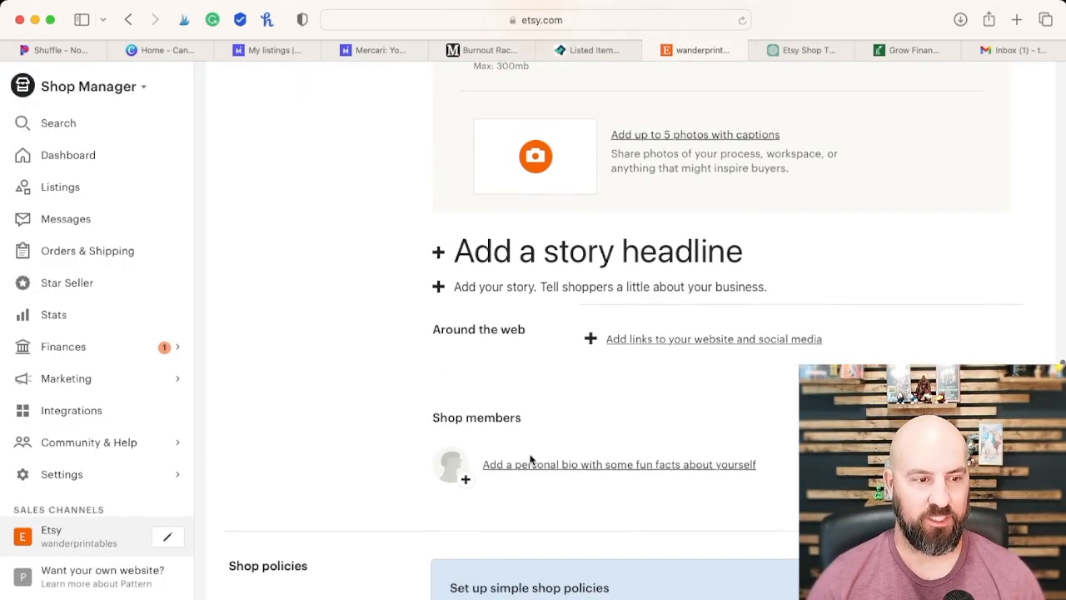
left_click(438, 287)
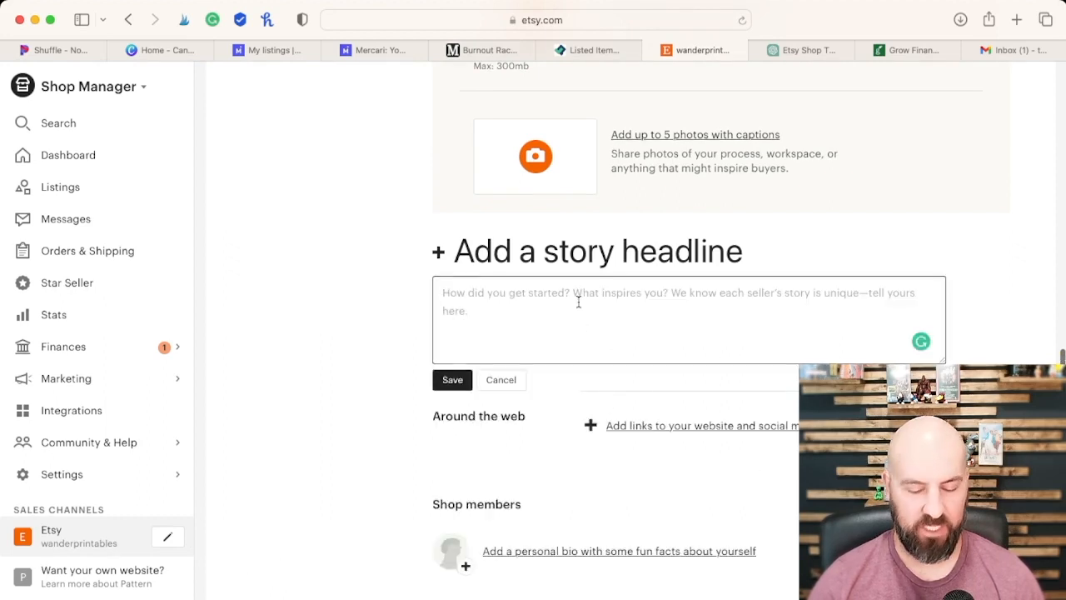
key("super+v")
Step: Review the pasted shop story and split the shop name into "Wander Printables" in its closing thank-you paragraph
scroll(581, 364, "up", 5)
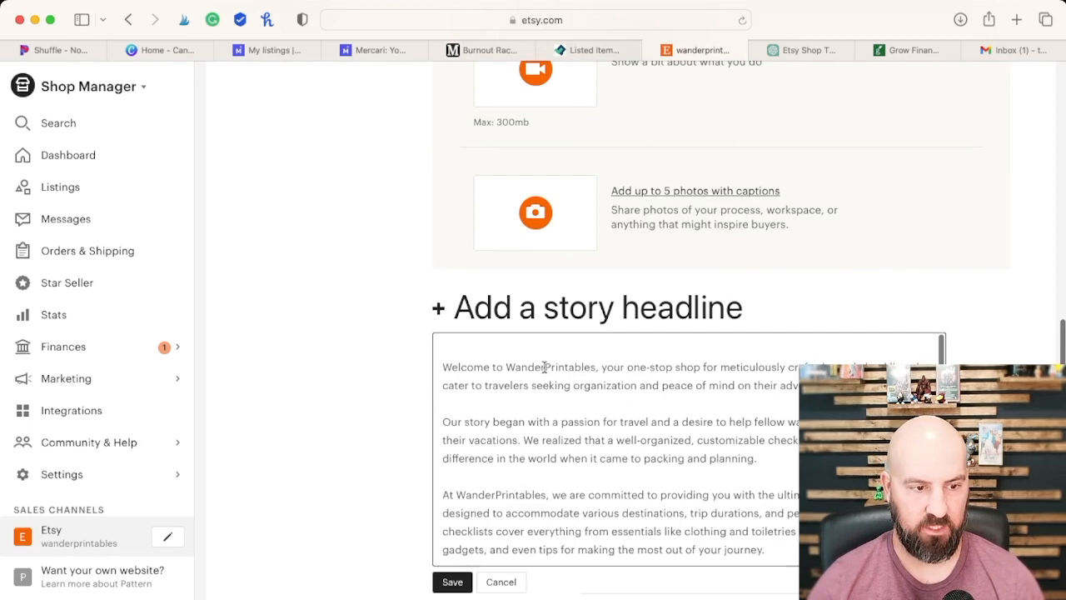
scroll(583, 380, "down", 2)
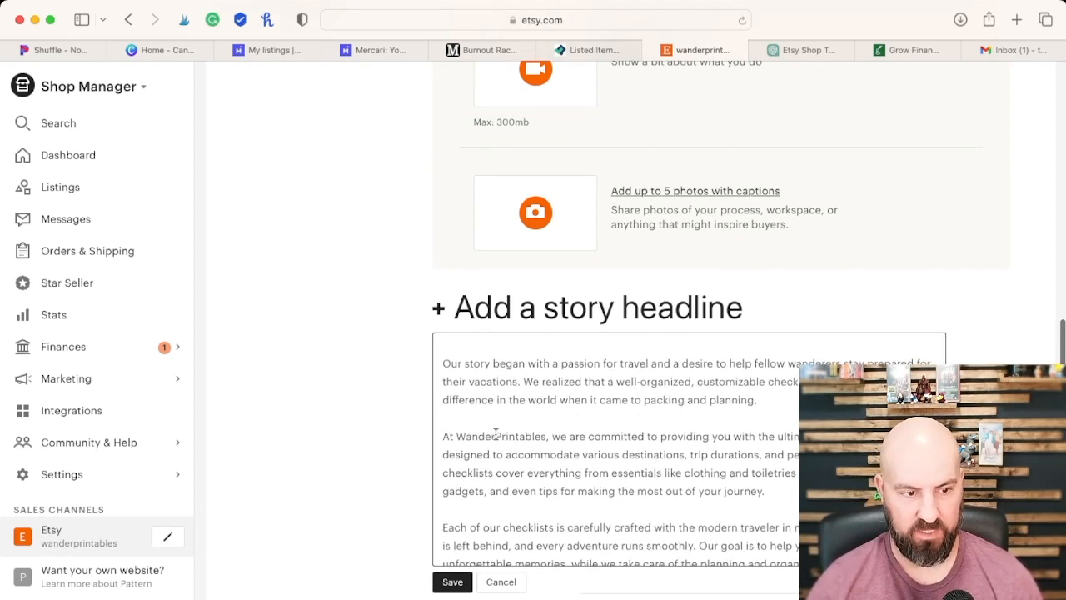
scroll(679, 462, "down", 5)
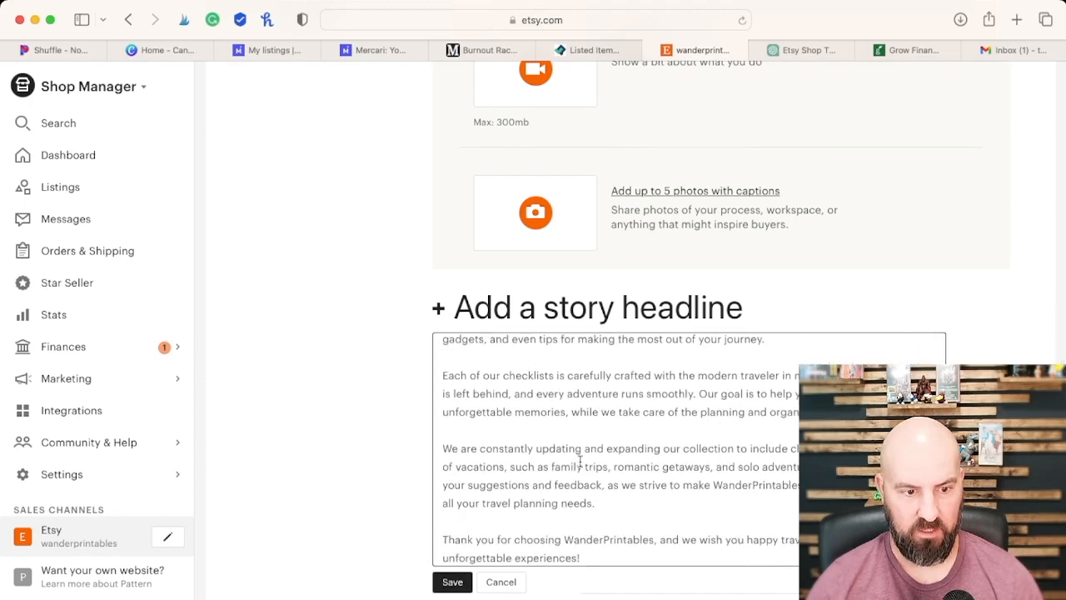
scroll(726, 459, "down", 1)
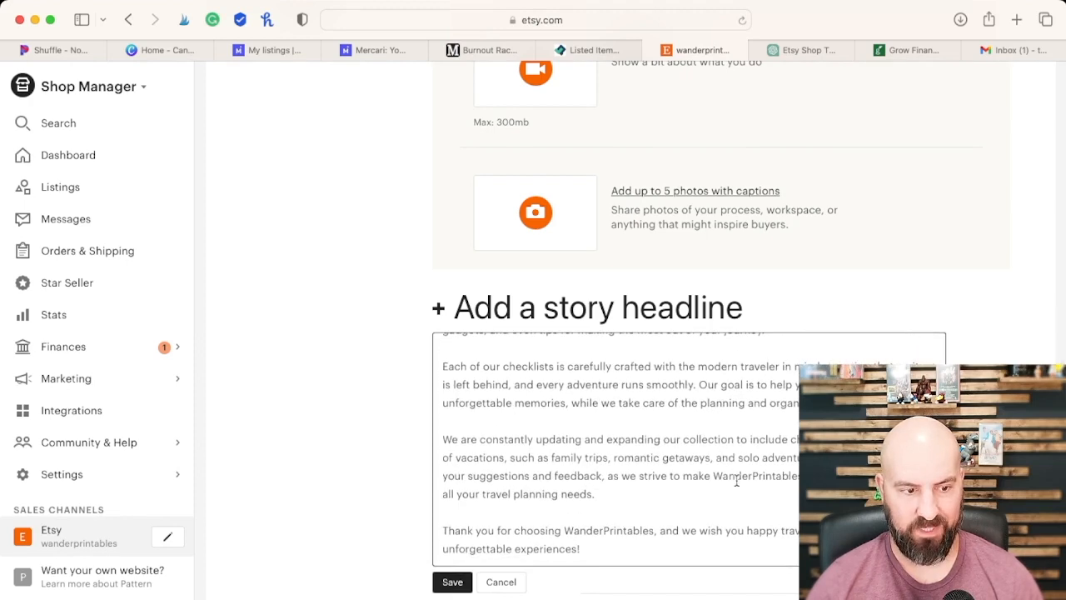
left_click(603, 530)
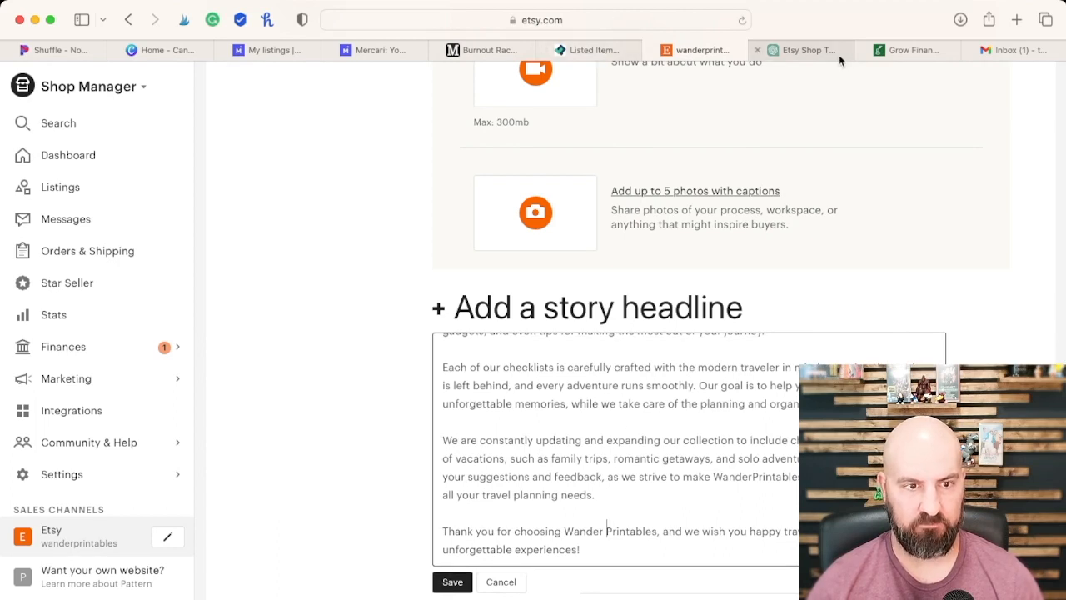
Step: Switch to ChatGPT and copy the whole about section reply for WanderPrintables
left_click(805, 51)
scroll(535, 493, "down", 3)
scroll(535, 492, "down", 1)
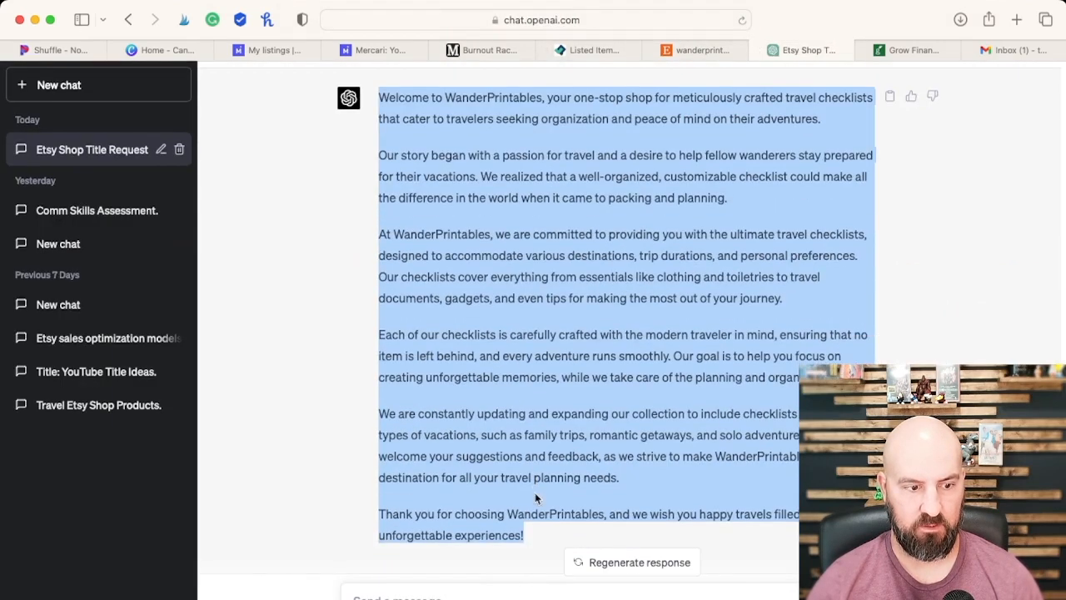
left_click_drag(543, 550, 339, 95)
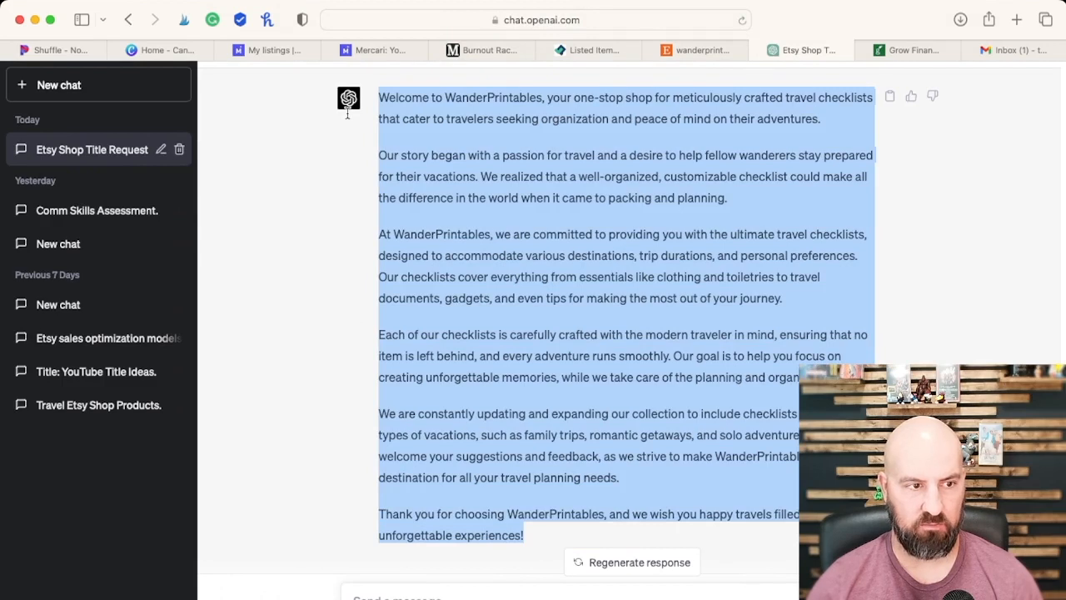
Step: Ask ChatGPT to summarize the copied about text into a short, engaging headline
left_click(429, 598)
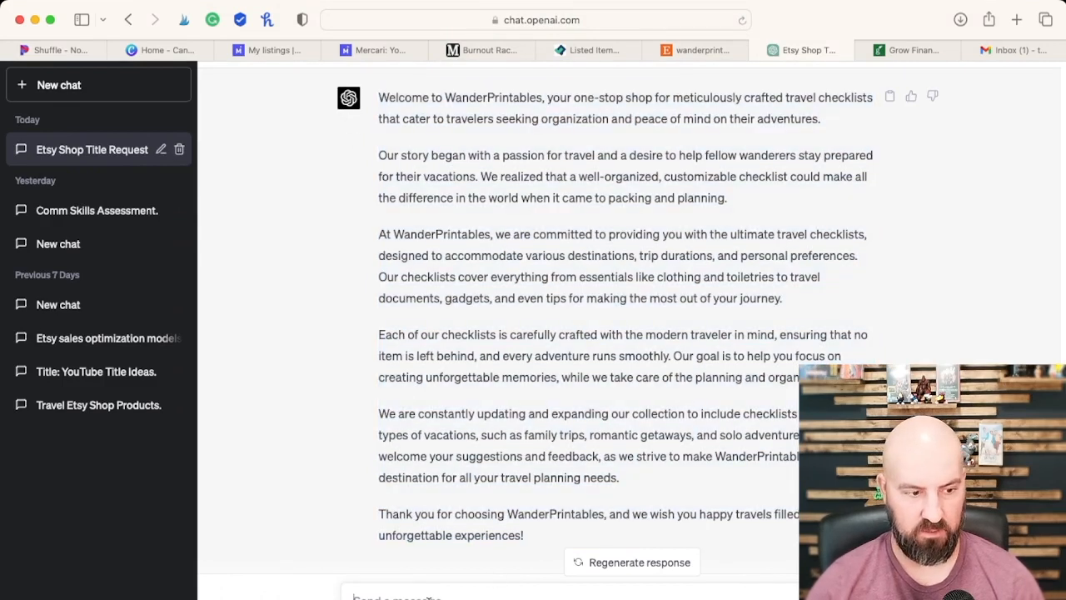
type("Summarize the following pa")
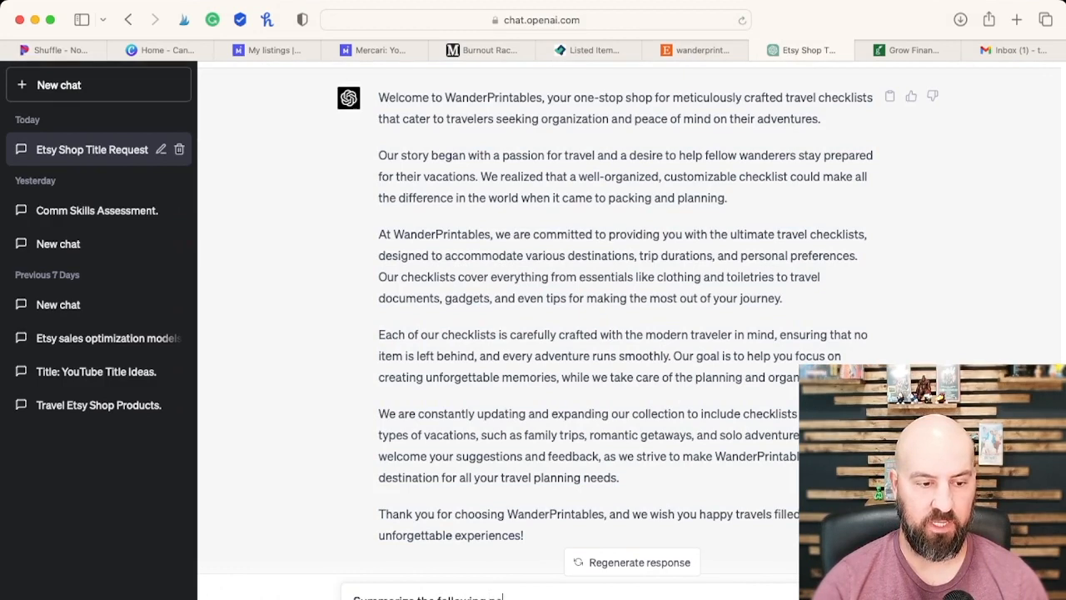
key("BackSpace")
key("BackSpace")
key("BackSpace")
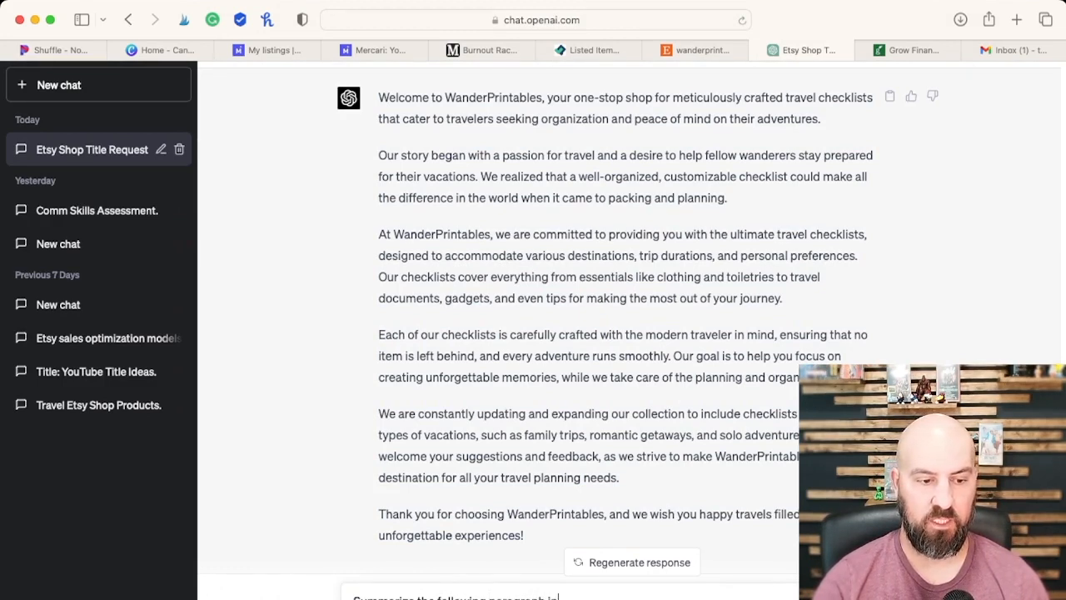
key("BackSpace")
key("BackSpace")
key("BackSpace")
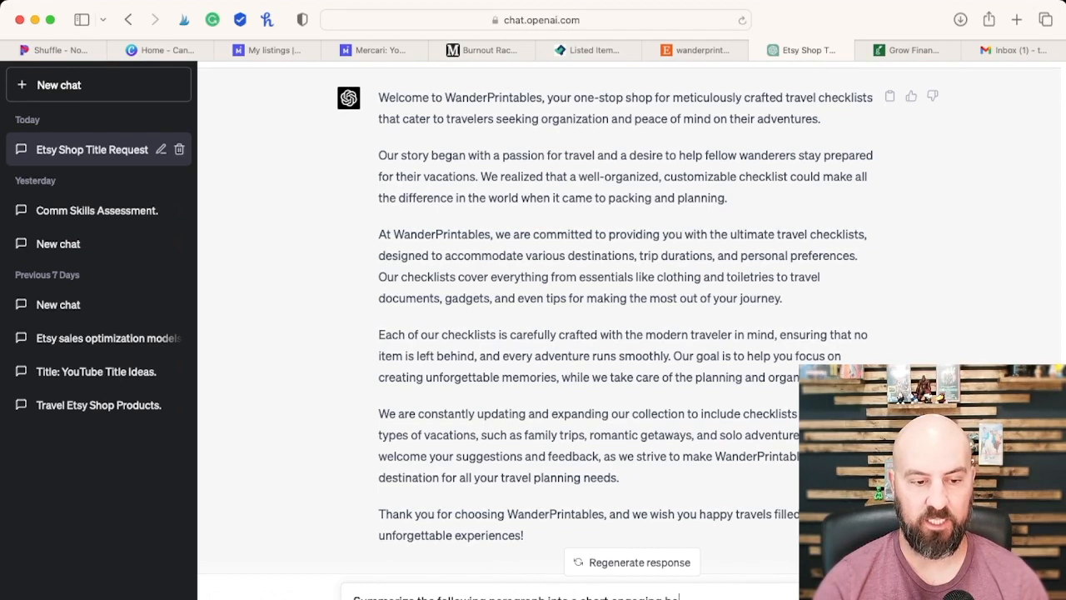
type("Welcome to WanderPrintables, your one-stop shop for meticulously crafted travel checklists that cater to travelers seeking organization and peace of mind on their adventures.  Our story began with a passion for travel and a desire to help fellow wanderers stay prepared for their vacations. We realized that a well-organized, customizable checklist could make all the difference in the world when it came to packing and planning.  At WanderPrintables, we are committed to providing you with the ultimate travel checklists, designed to accommodate various destinations, trip durations, and personal preferences. Our checklists cover everything from essentials like clothing and toiletries to travel documents, gadgets, and even tips for making the most out of your journey.  Each of our checklists is carefully crafted with the modern traveler in mind, ensuring that no item is left behind, and every adventure runs smoothly. Our goal is to help you focus on creating unforgettable memories, while we take care of the planning and organizing.  We are constantly updating and expanding our collection to include checklists for different types of vacations, such as family trips, romantic getaways, and solo adventures. We also welcome your suggestions and feedback, as we strive to make WanderPrintables the go-to destination for all your travel planning needs.  Thank you for choosing WanderPrintables, and we wish you happy travels filled with unforgettable experiences!")
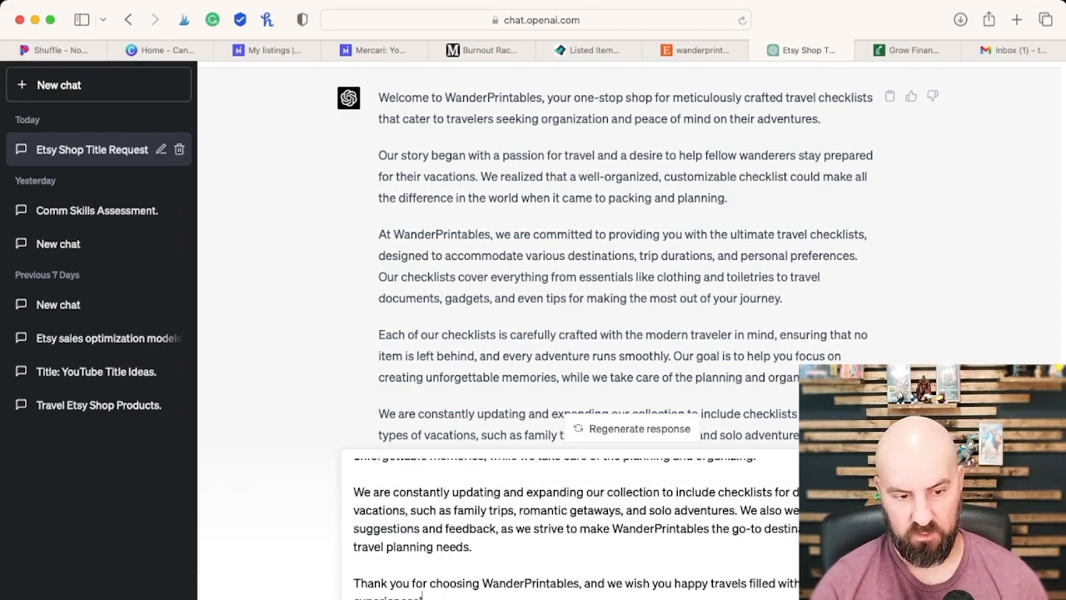
key("Return")
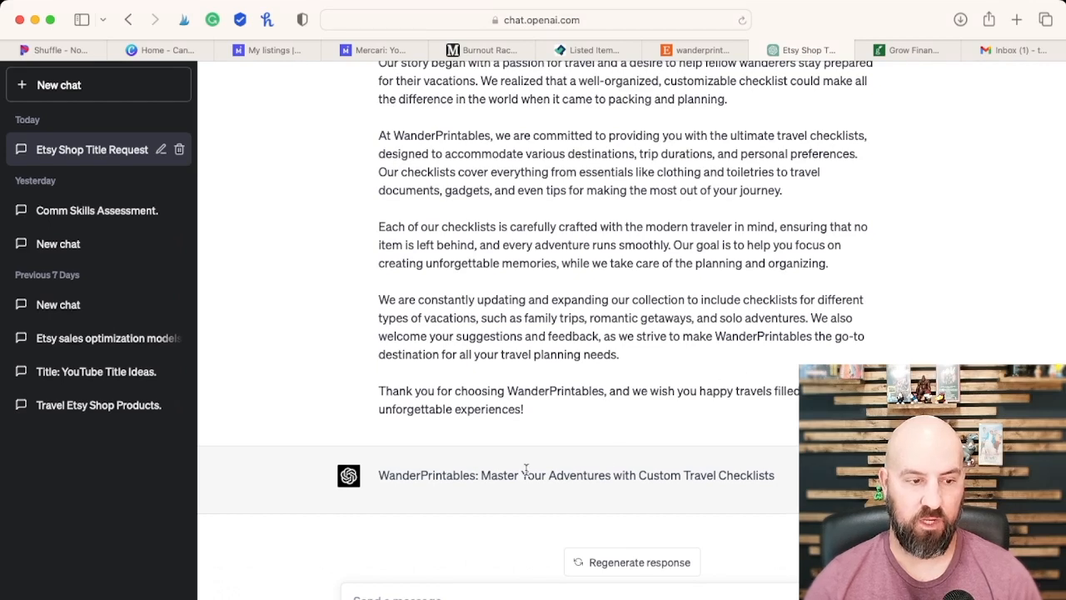
Step: Copy ChatGPT's line "WanderPrintables: Master Your Adventures with Custom Travel Checklists" into the Etsy story headline and save it
left_click_drag(787, 478, 388, 470)
key("super+c")
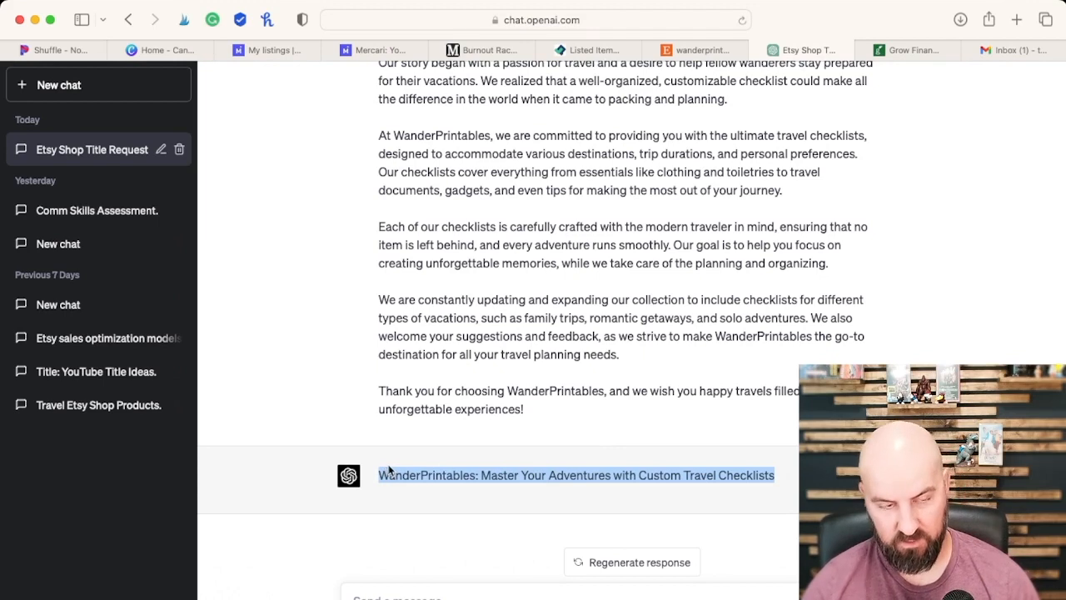
left_click(695, 52)
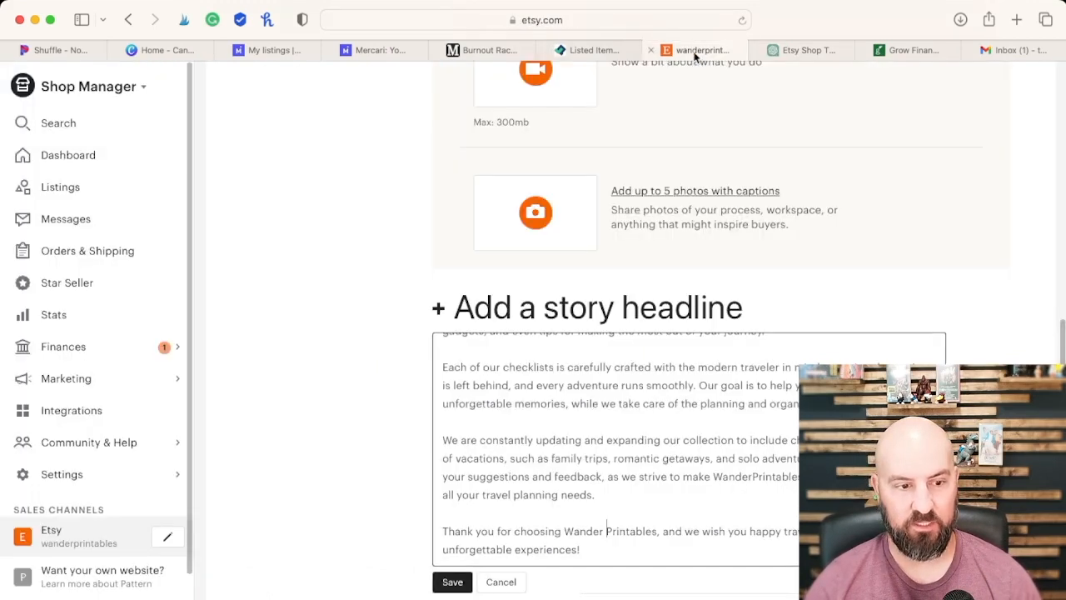
left_click(488, 310)
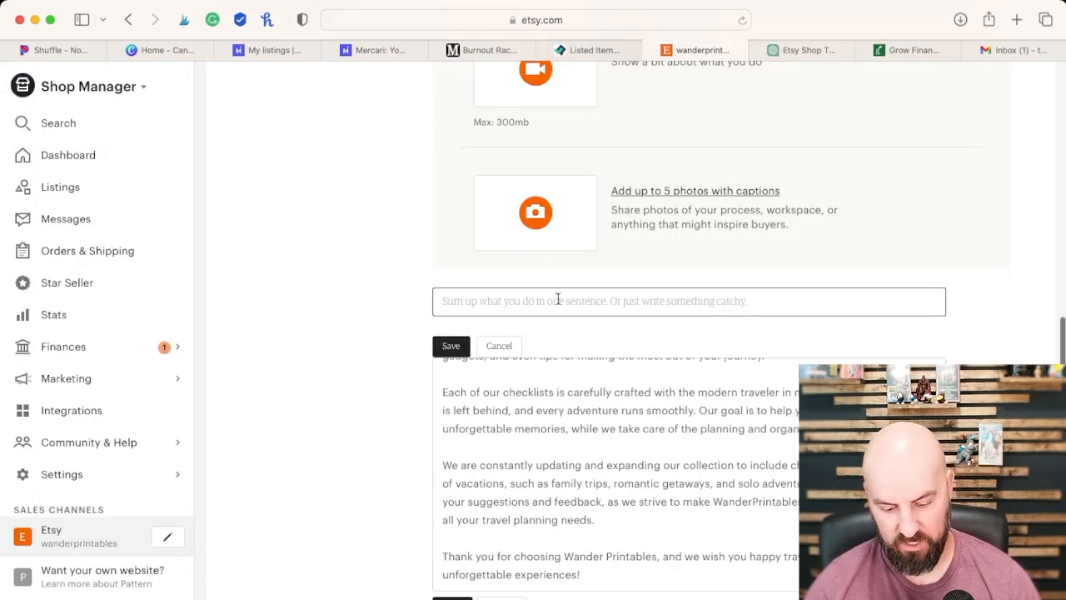
key("super+v")
left_click(451, 348)
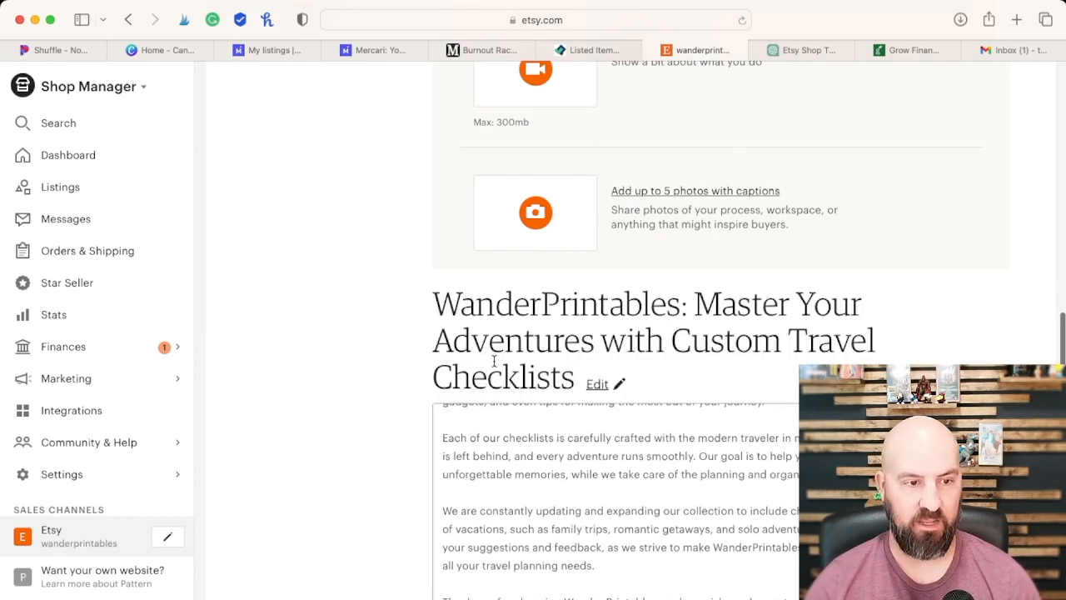
Step: Start a new shop member entry in the Shop members section, filling in the member name and choosing the Owner role
scroll(377, 267, "down", 2)
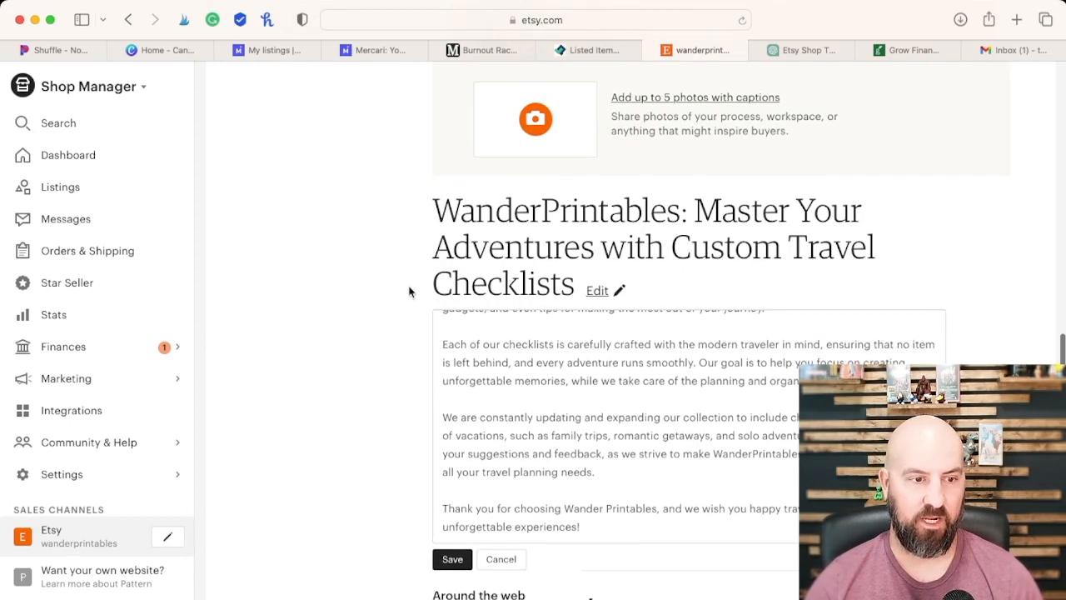
scroll(404, 287, "down", 1)
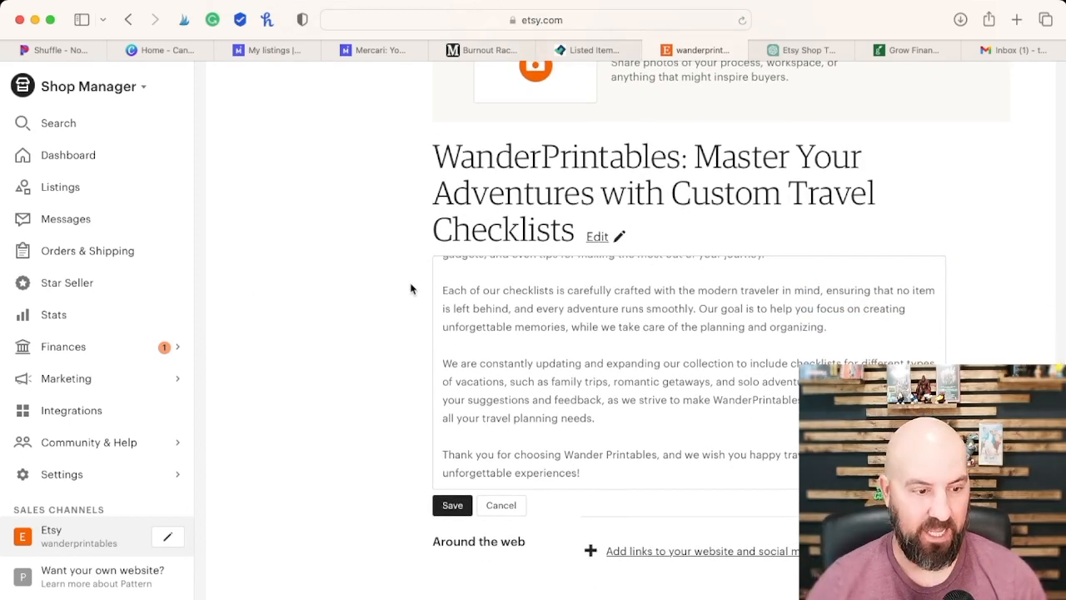
scroll(508, 333, "down", 3)
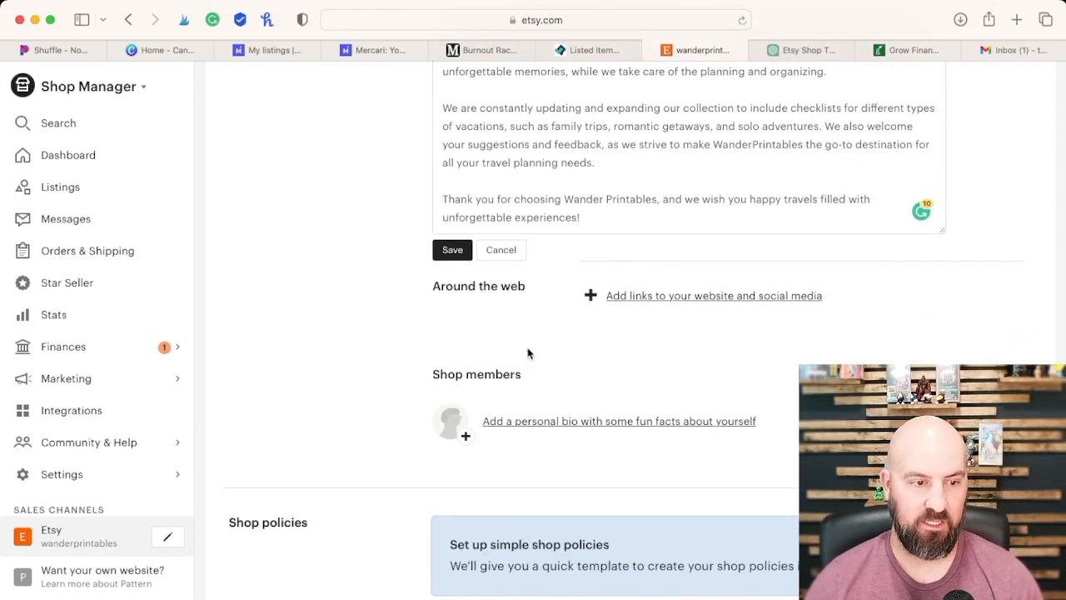
scroll(650, 313, "down", 2)
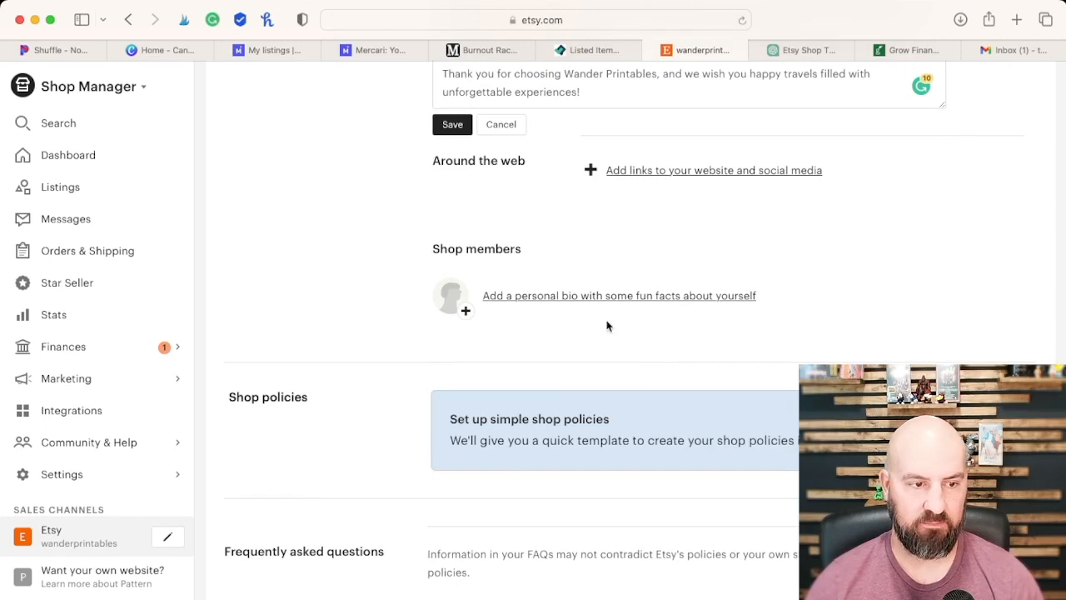
left_click(589, 302)
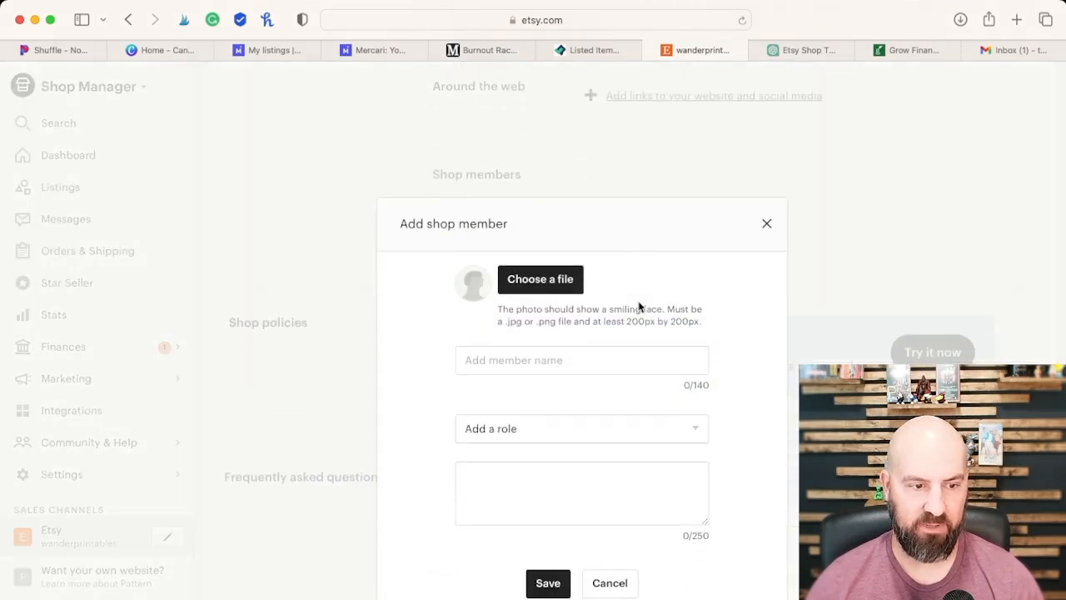
left_click(637, 368)
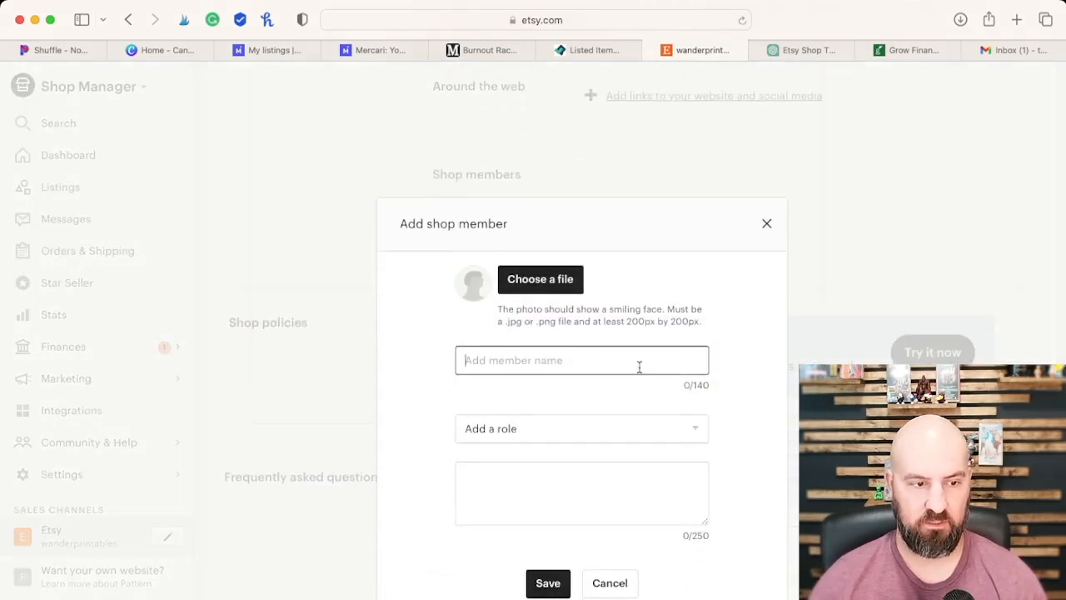
type("LL")
left_click(586, 426)
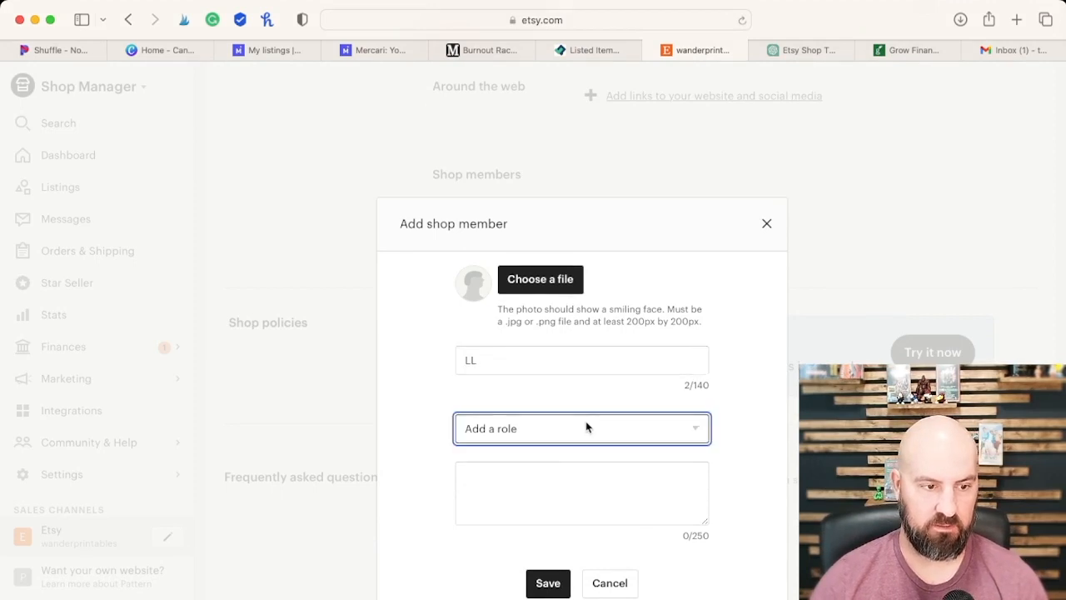
left_click(472, 442)
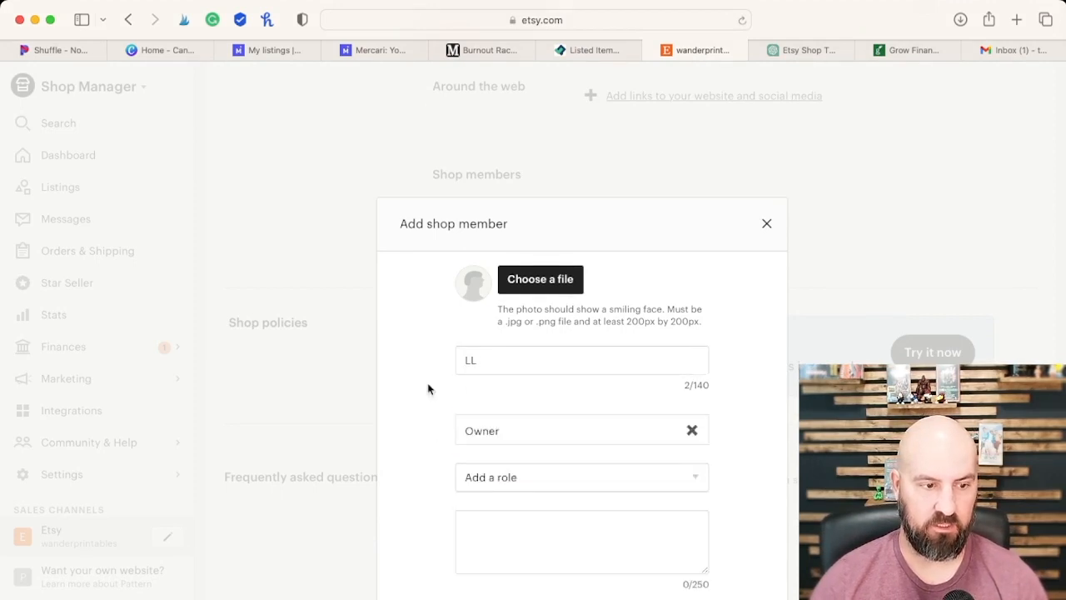
scroll(450, 326, "down", 3)
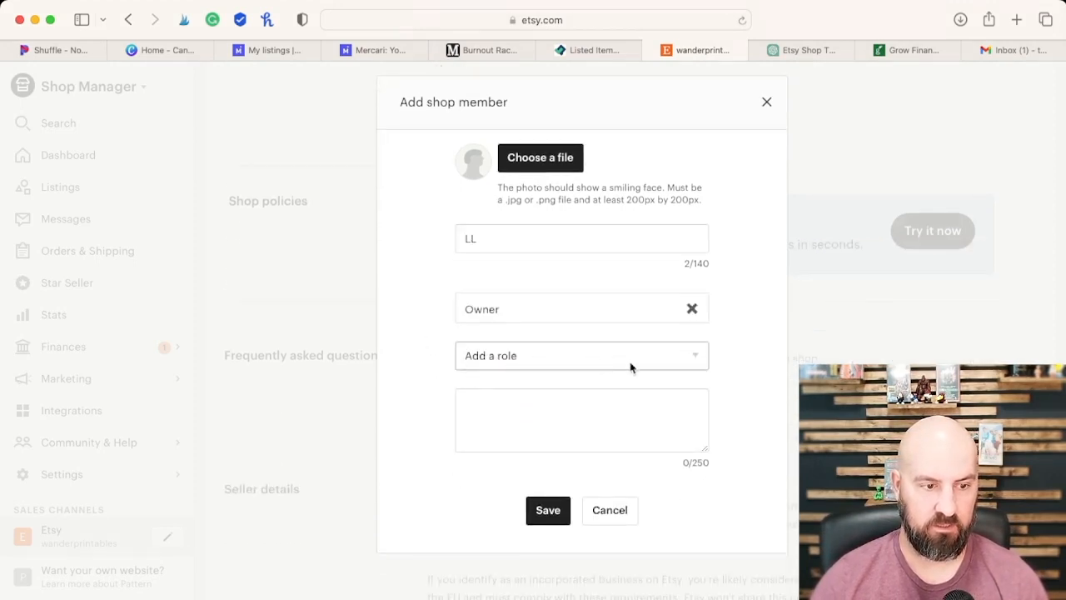
scroll(565, 411, "down", 1)
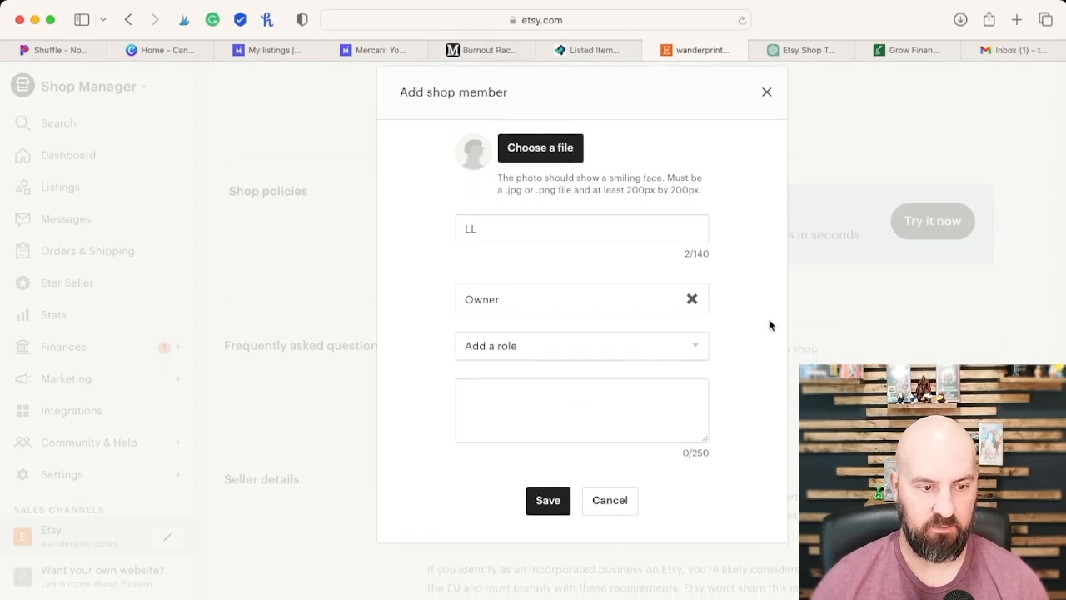
Step: Switch to ChatGPT and ask for a short bio for the Etsy shop that sells travel printable checklists
left_click(817, 50)
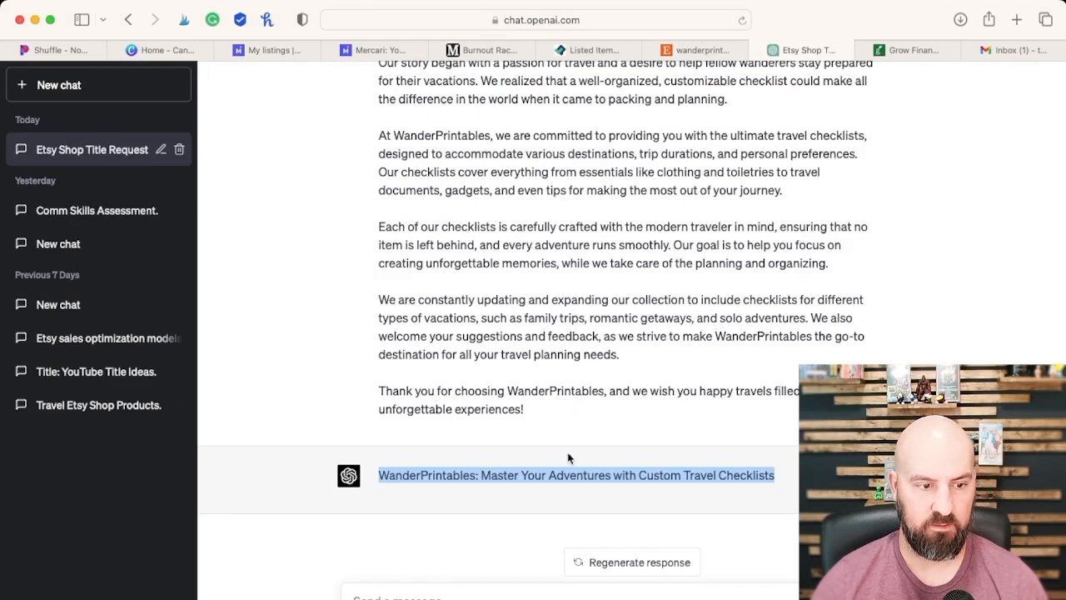
left_click(525, 594)
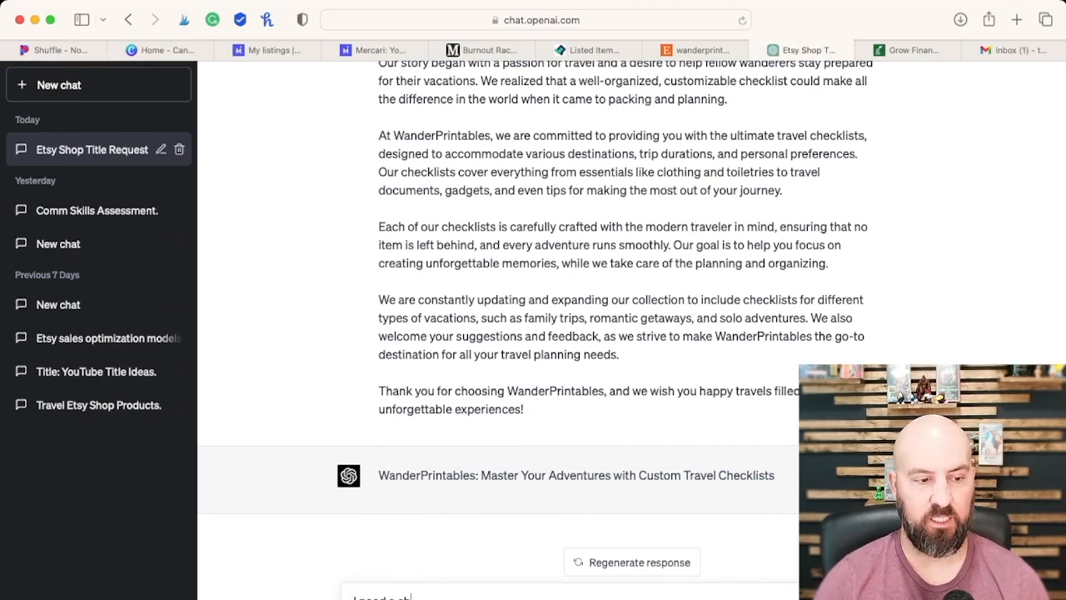
type("I need a short bio for my")
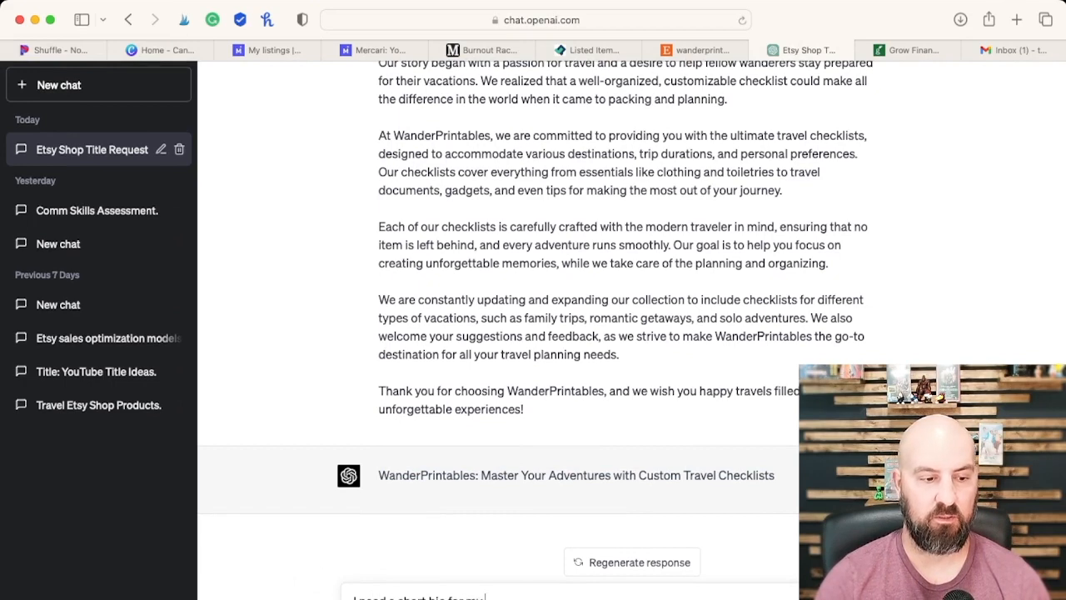
type(" Etsy")
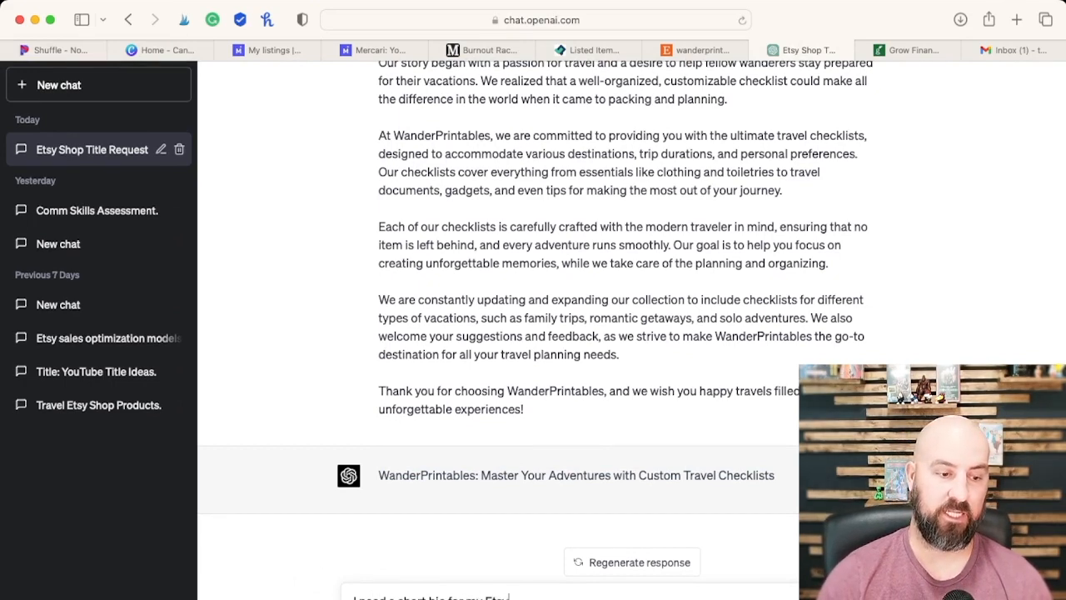
type(" shop that sells t")
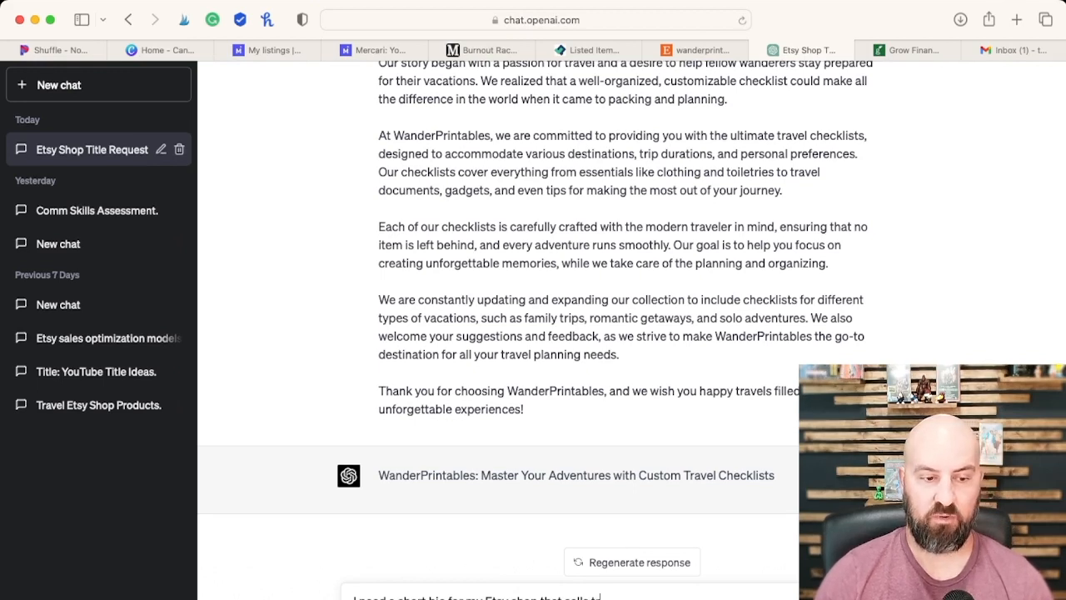
type("ravel printable checklists")
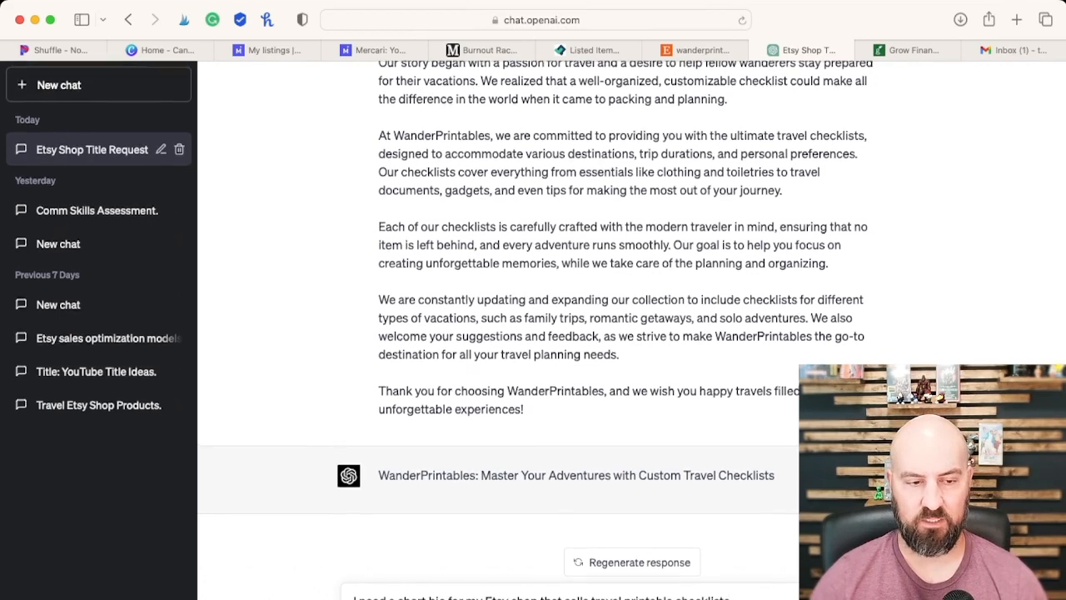
key("Return")
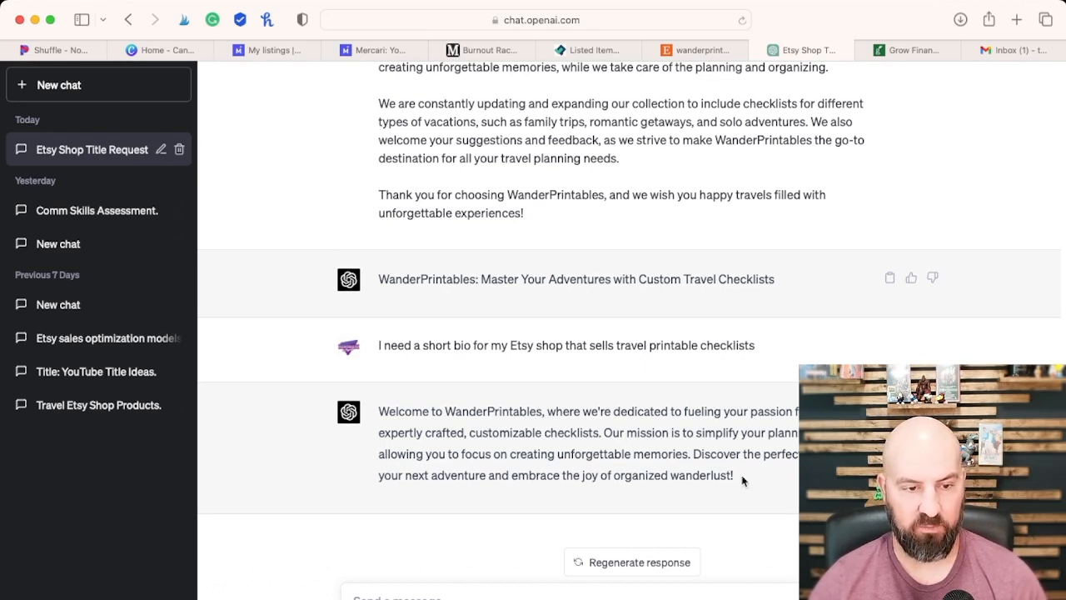
Step: Copy ChatGPT's short bio reply into the bio field of the Etsy shop member entry
left_click_drag(744, 481, 368, 411)
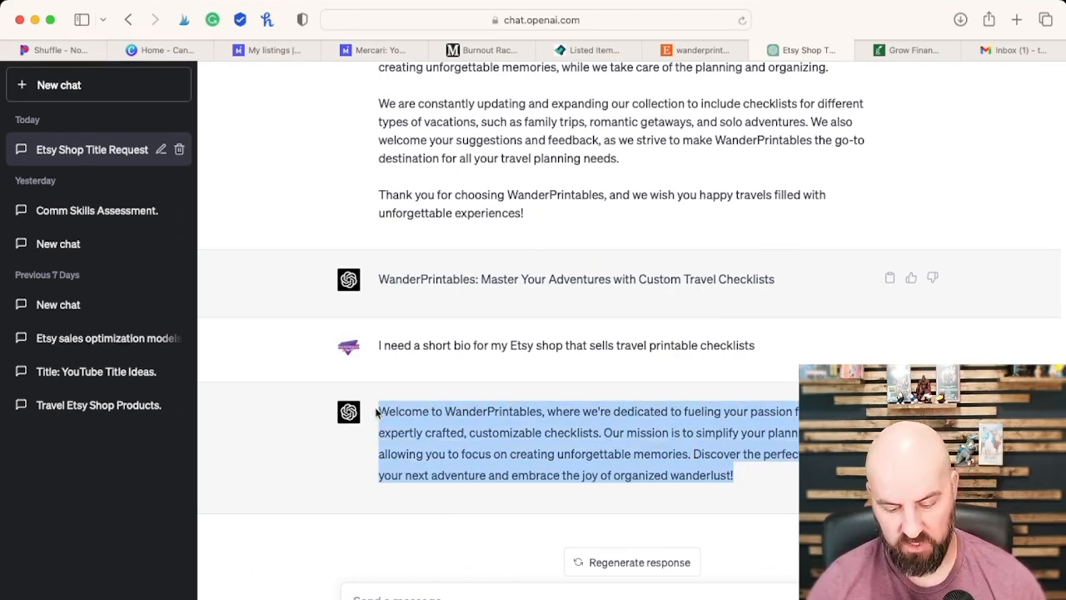
left_click(698, 50)
left_click(512, 405)
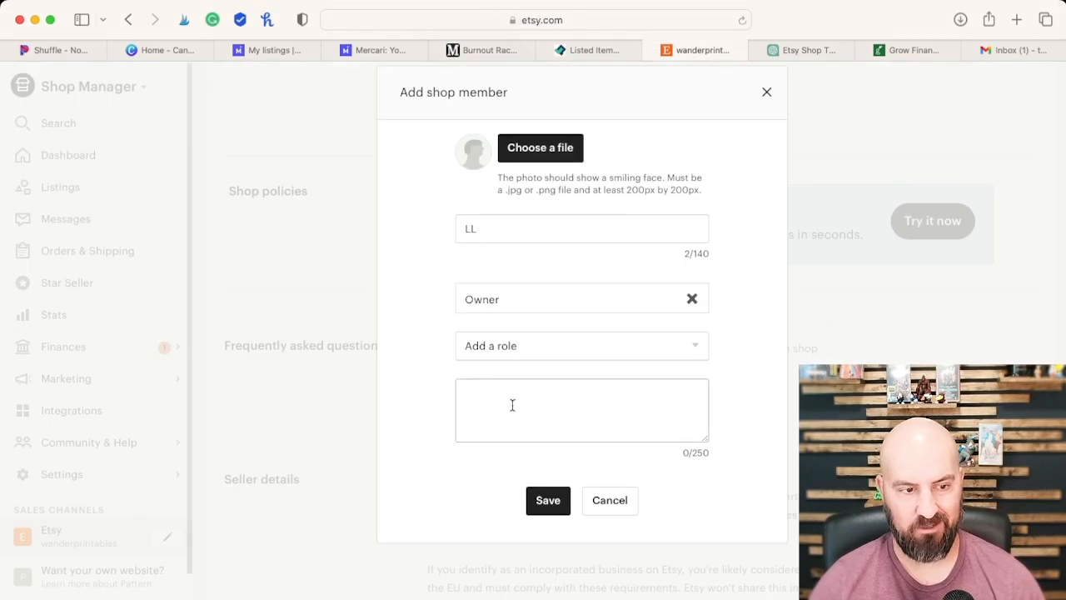
type("...dedicated to fueling your passion for travel with expertly crafted, customizable checklists. Our mission is to simplify your planning process, allowing you to focus on creating unforgettable memories. Discove")
Step: Delete the cut-off word "Discover" at the end of the member bio and split the shop name into "Wander Printables"
scroll(524, 412, "up", 5)
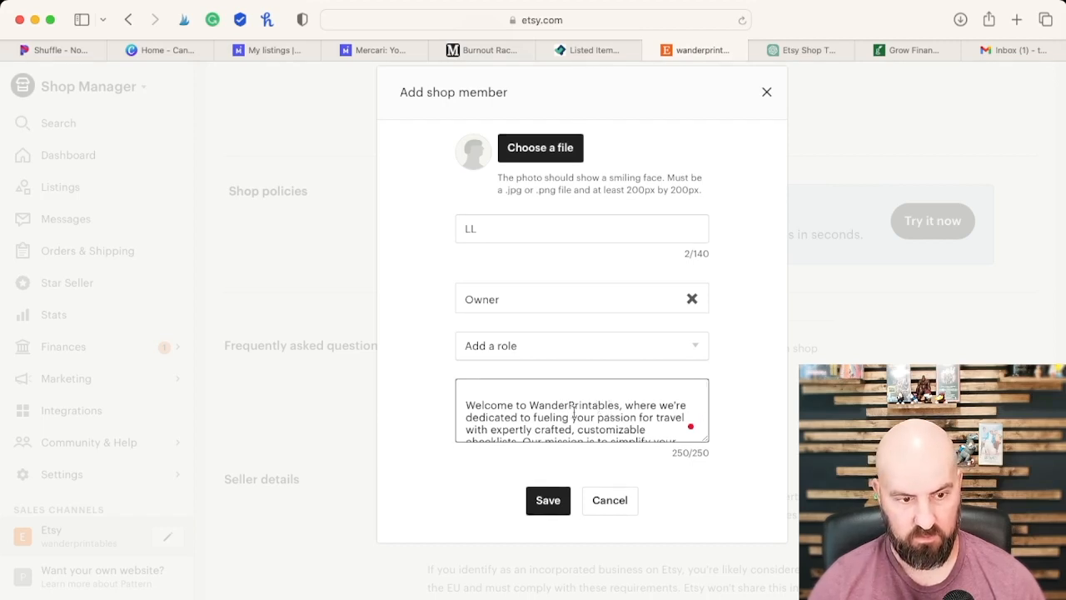
scroll(598, 407, "down", 5)
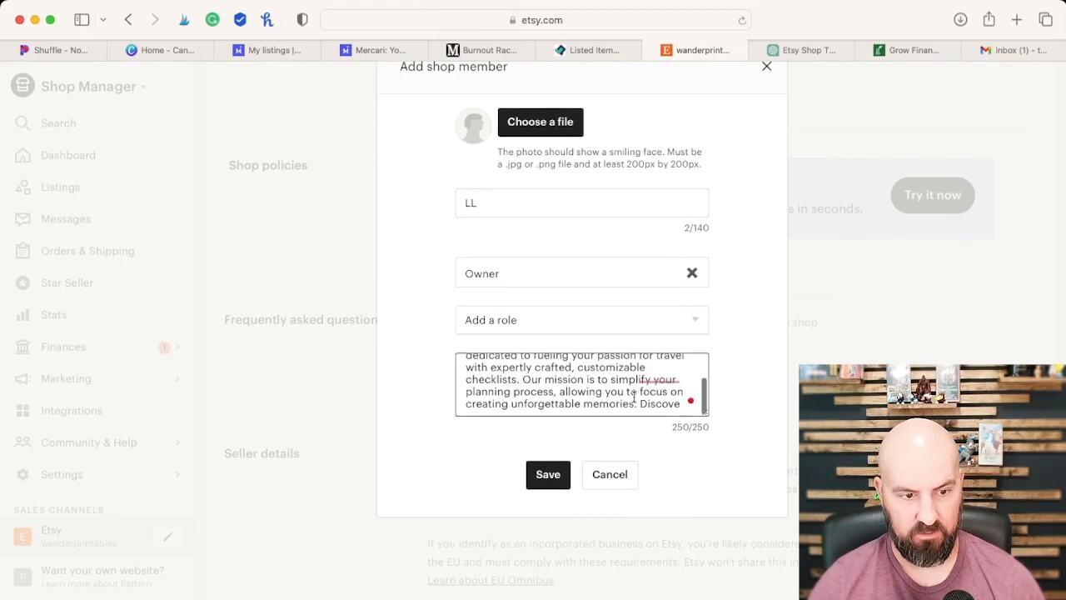
double_click(660, 403)
key("BackSpace")
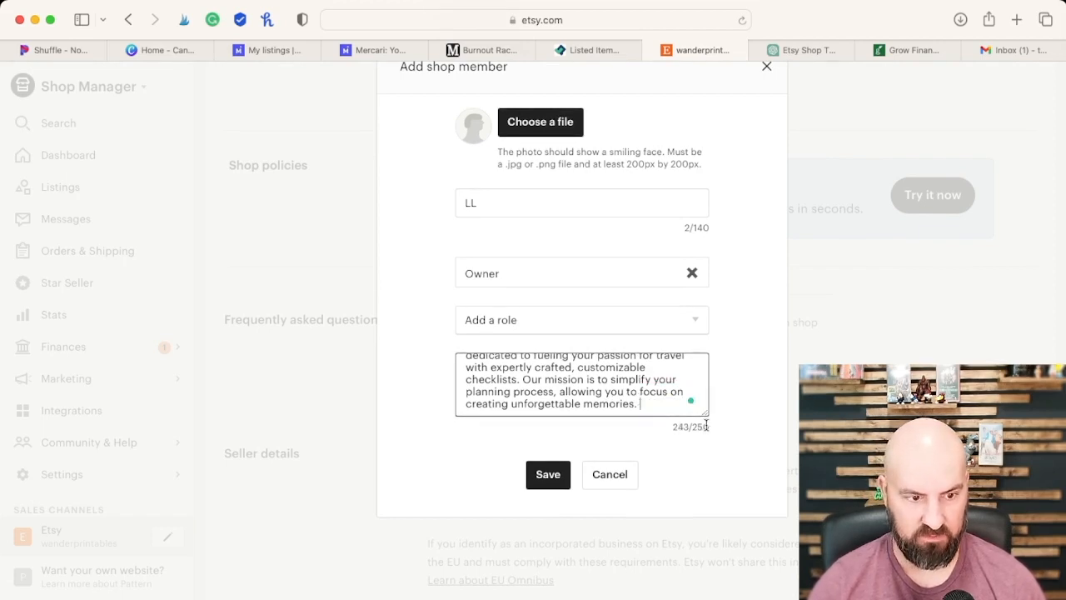
scroll(705, 421, "up", 5)
scroll(562, 550, "up", 4)
left_click(570, 533)
scroll(583, 542, "down", 3)
scroll(609, 525, "up", 5)
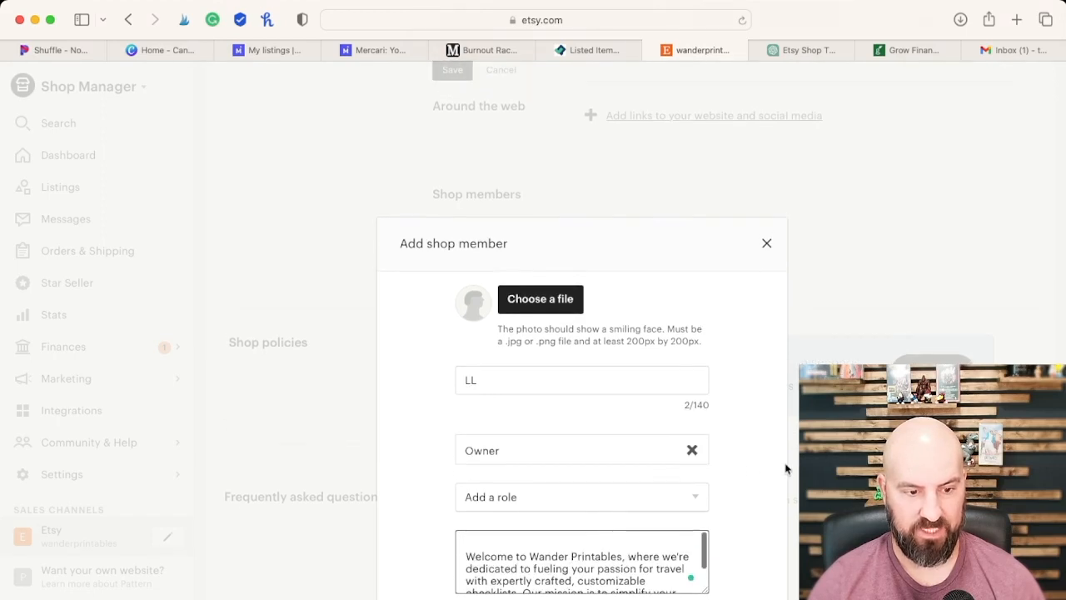
Step: Reword the member bio in the first person, replacing "we're" with "I'm" and "Our" with "My", and save the shop member
scroll(790, 468, "down", 4)
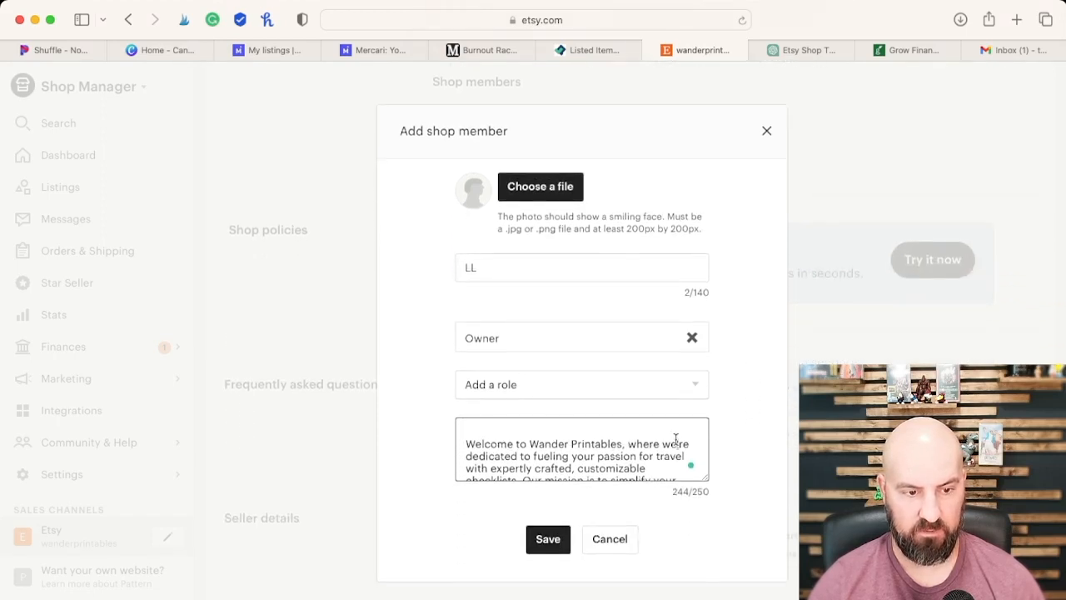
double_click(673, 443)
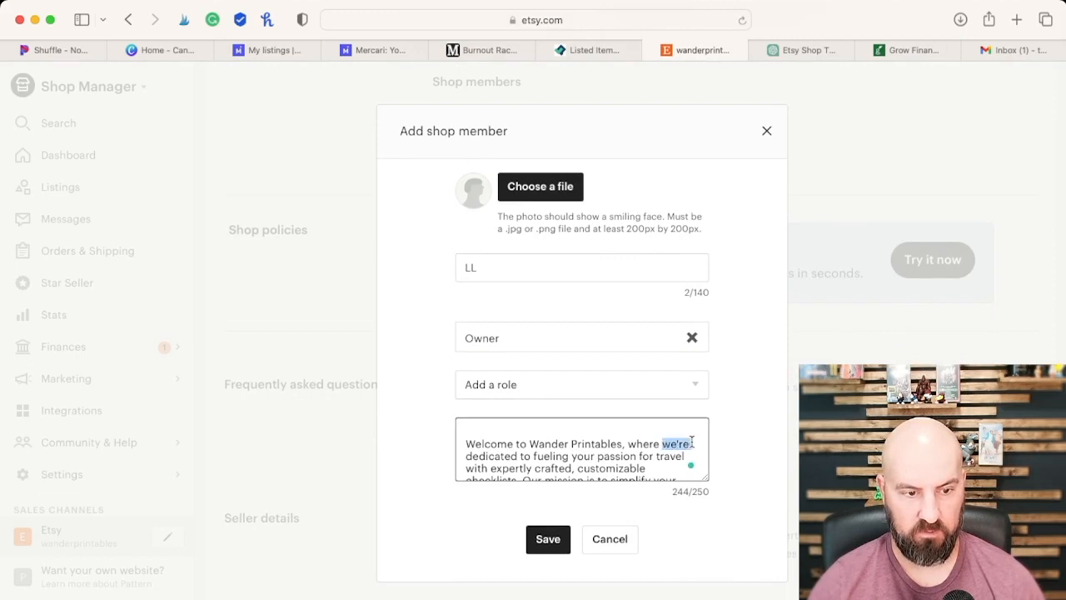
type("I'm")
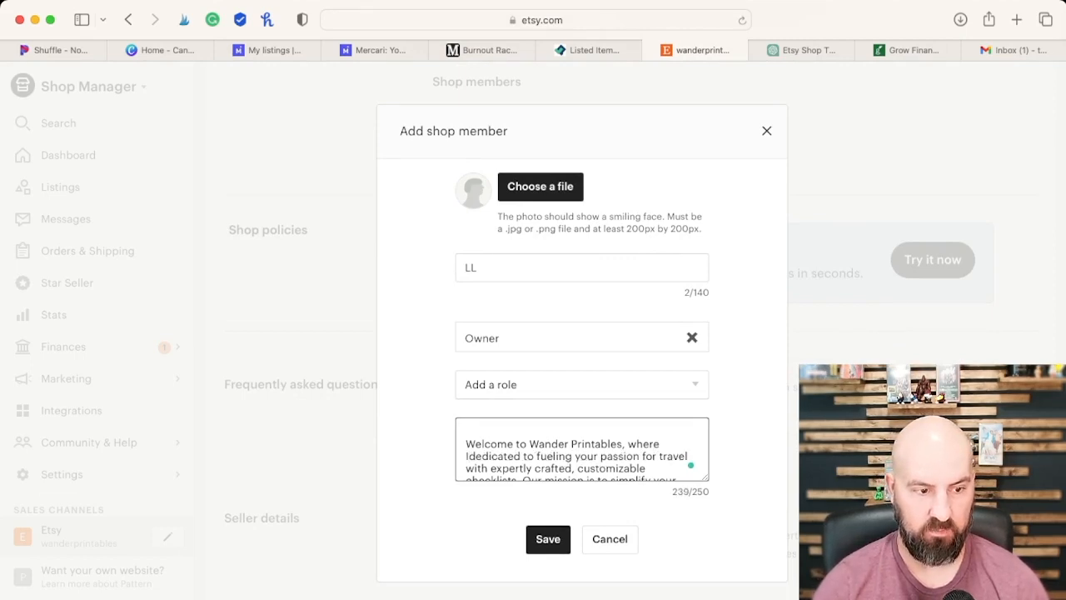
scroll(667, 446, "down", 2)
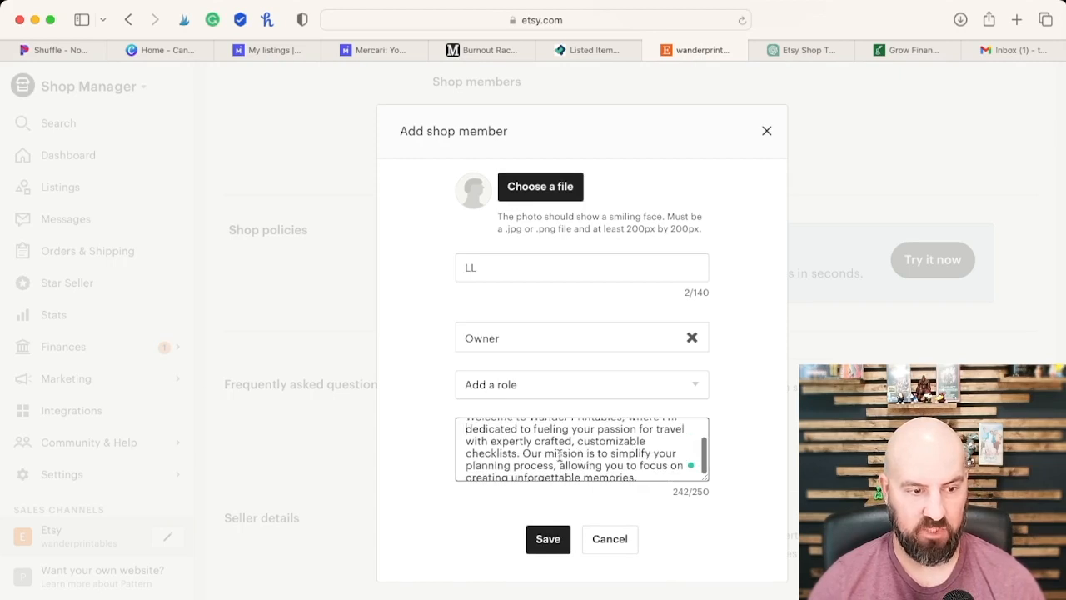
double_click(533, 453)
type("My")
scroll(553, 459, "down", 1)
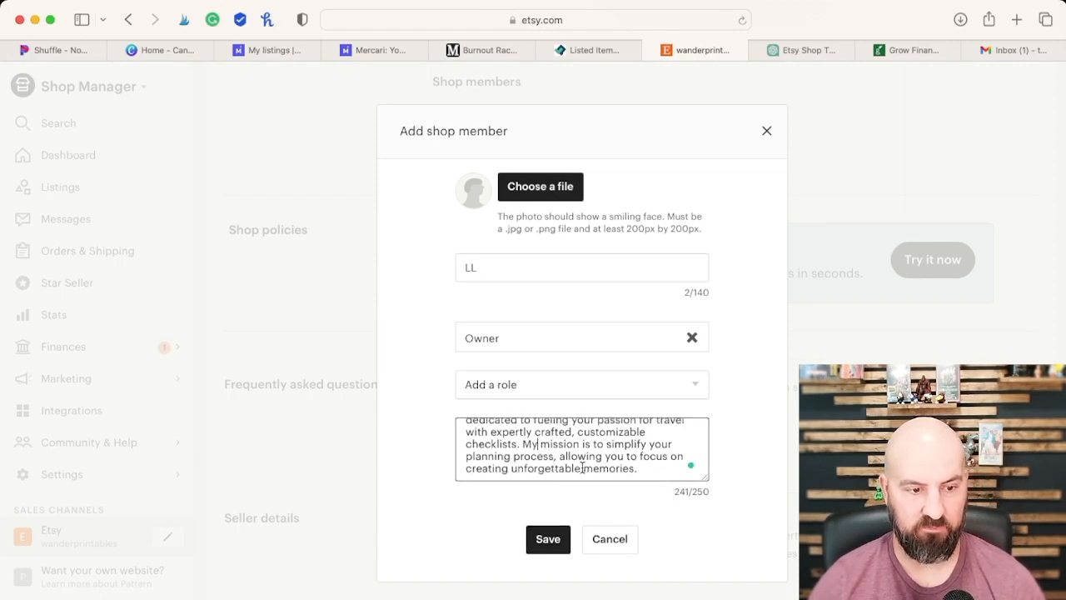
left_click(548, 539)
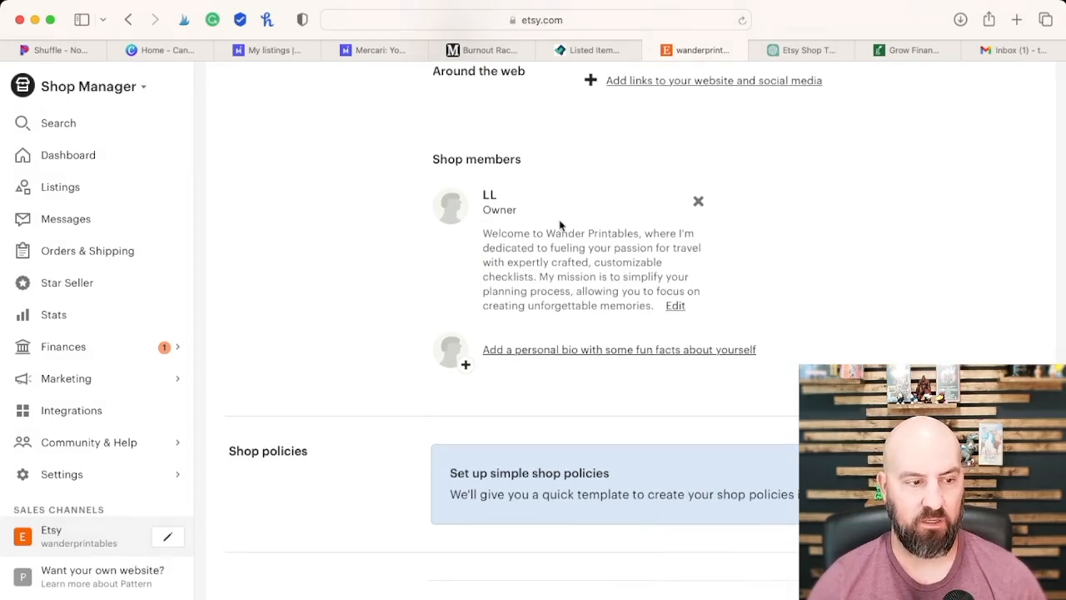
Step: Start setting up the shop policies and adopt the simple 30-day returns and exchanges policy
scroll(566, 227, "down", 2)
scroll(734, 291, "down", 2)
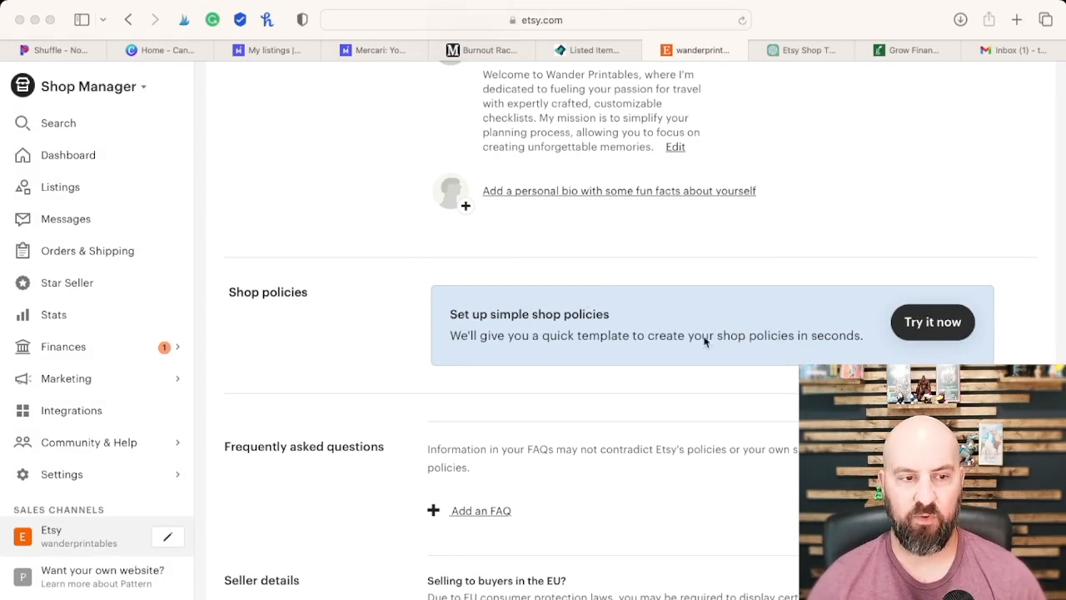
left_click(591, 287)
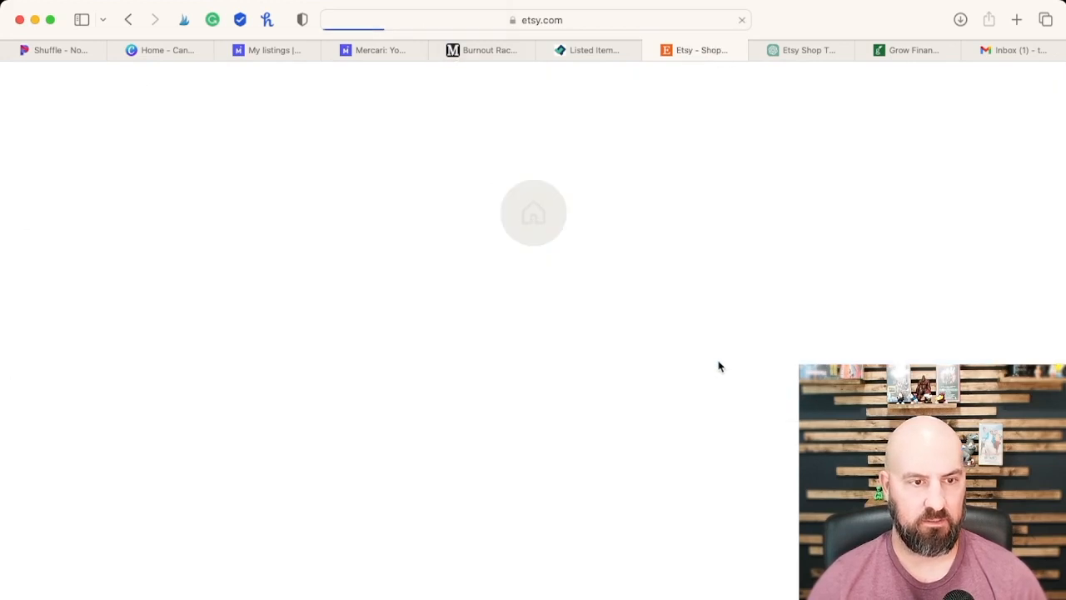
scroll(688, 357, "down", 3)
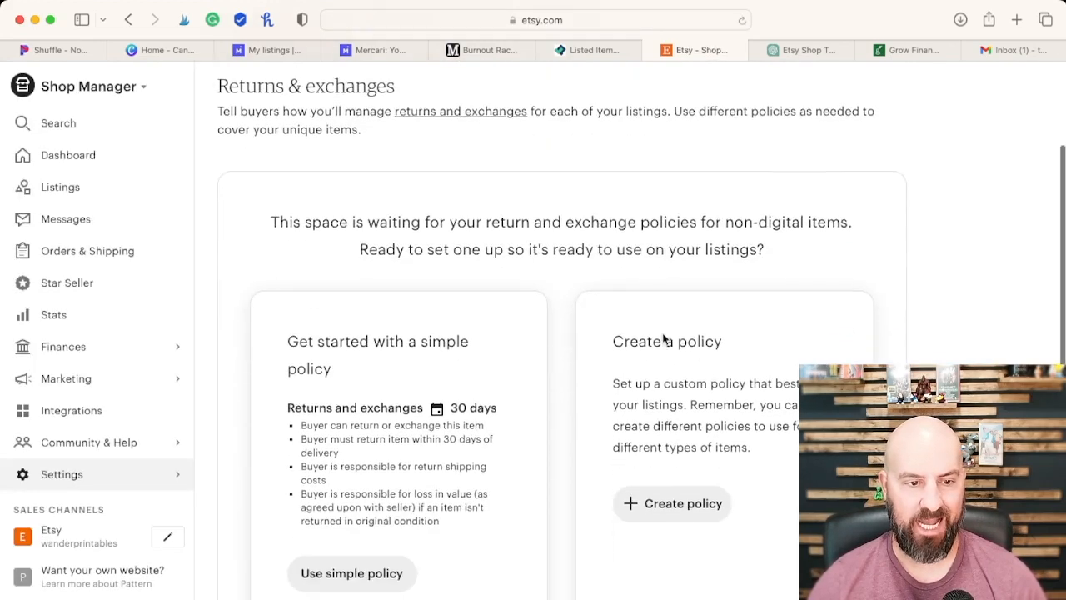
scroll(522, 318, "down", 2)
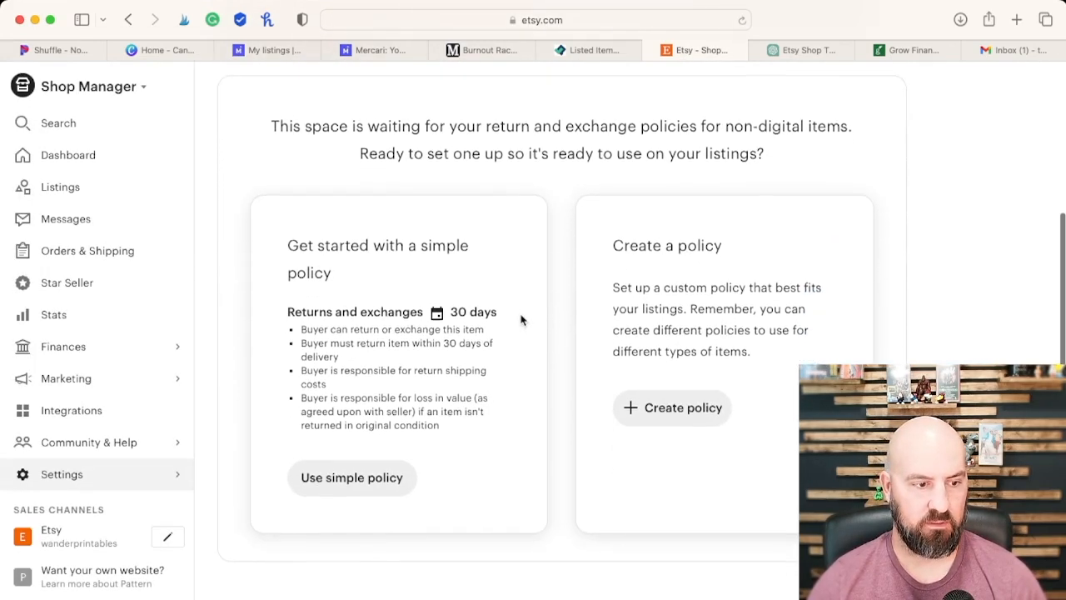
scroll(369, 326, "down", 1)
left_click(359, 430)
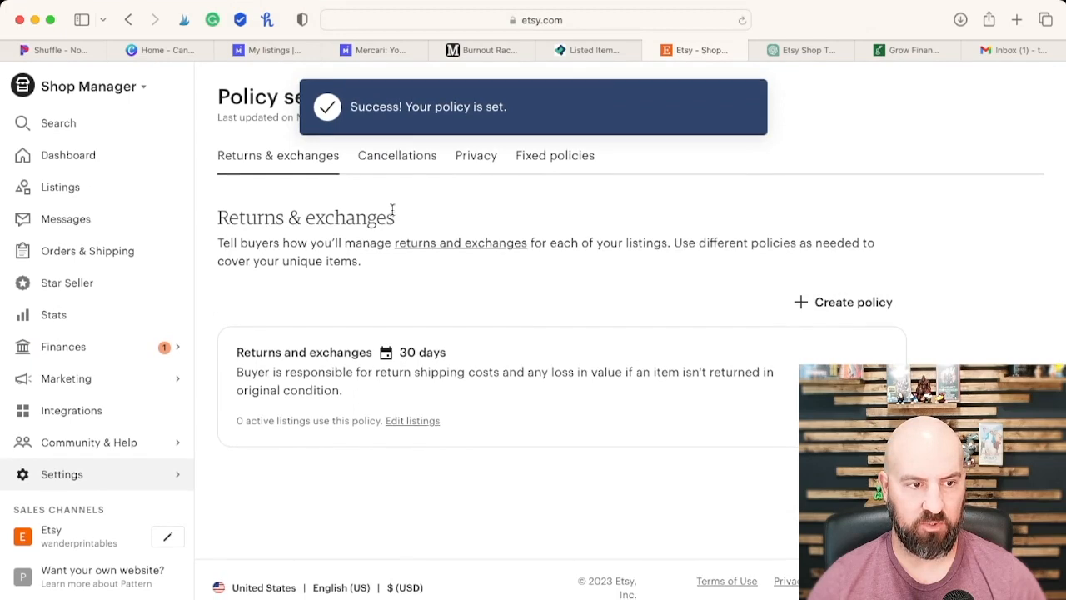
Step: Create a shop-wide cancellation policy that does not accept order cancellations and save it
left_click(408, 160)
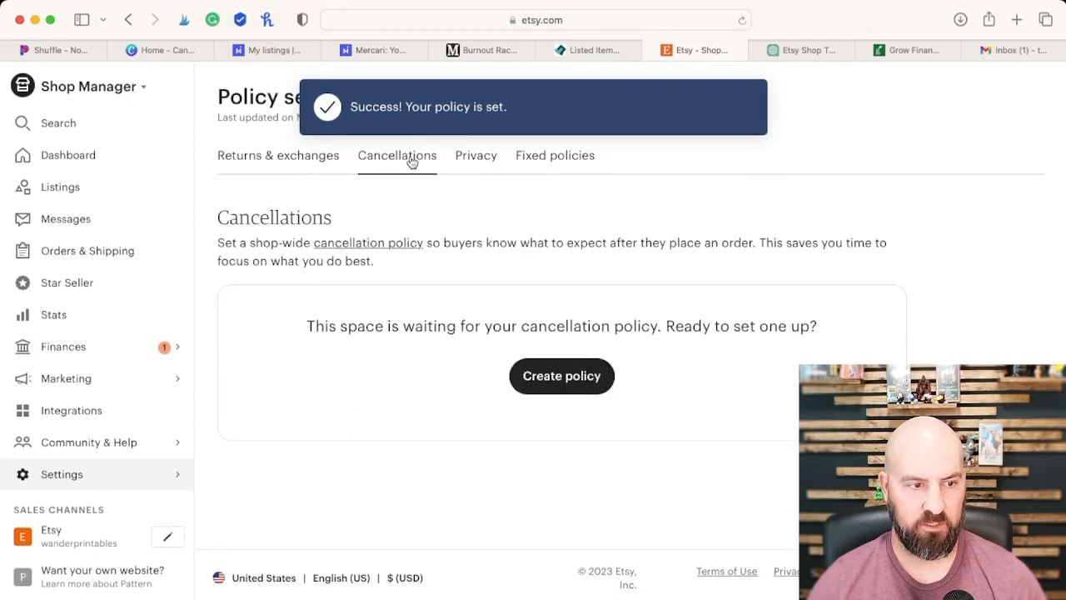
left_click(526, 378)
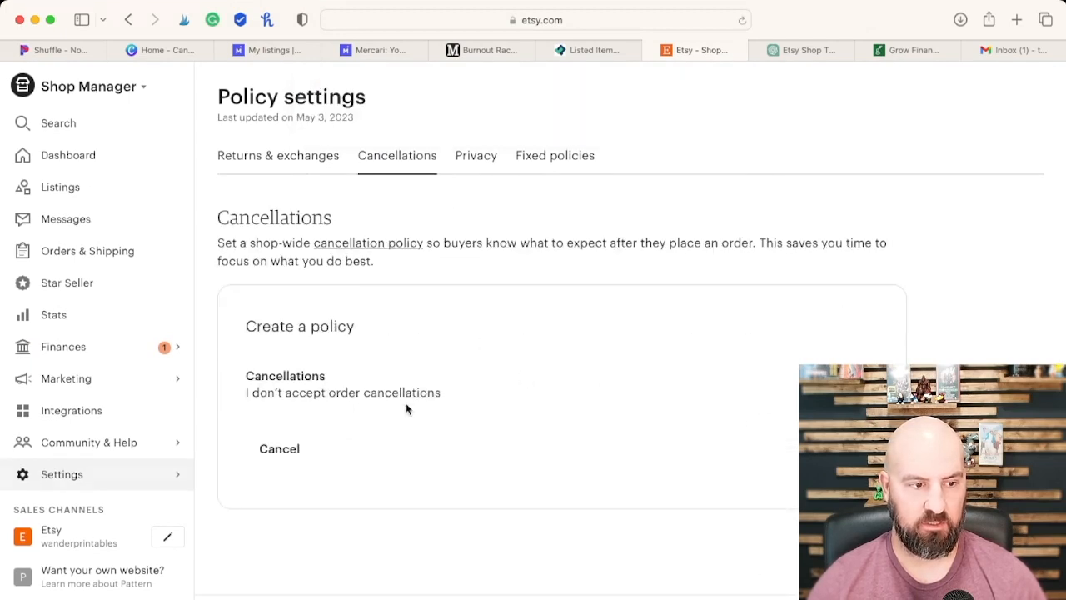
left_click(368, 325)
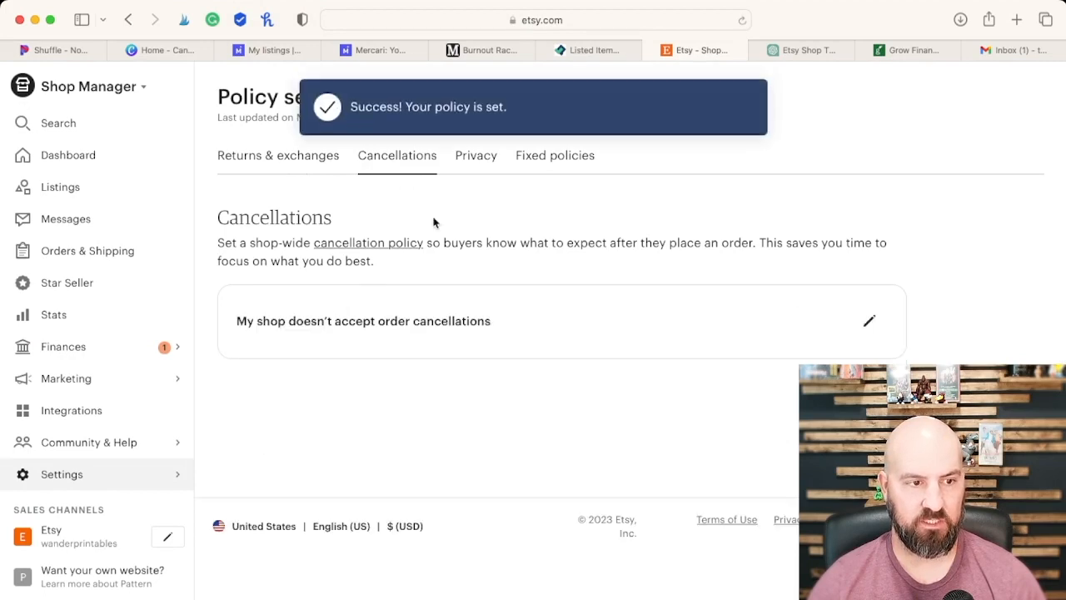
Step: Open the Privacy section of the policy settings and read what the shop's privacy policy must cover
left_click(470, 155)
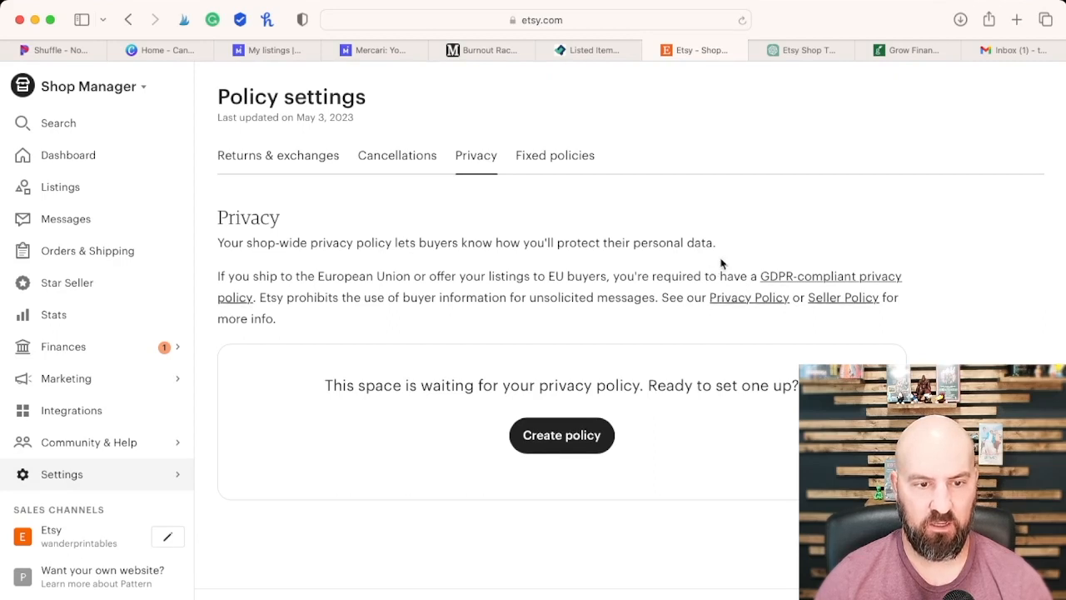
left_click(594, 52)
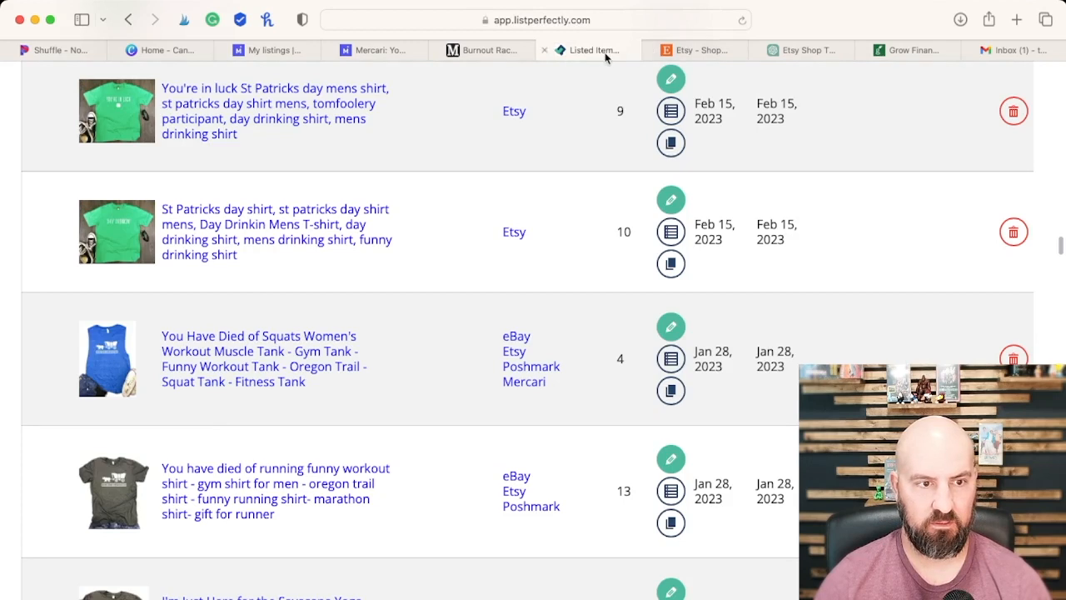
left_click(688, 57)
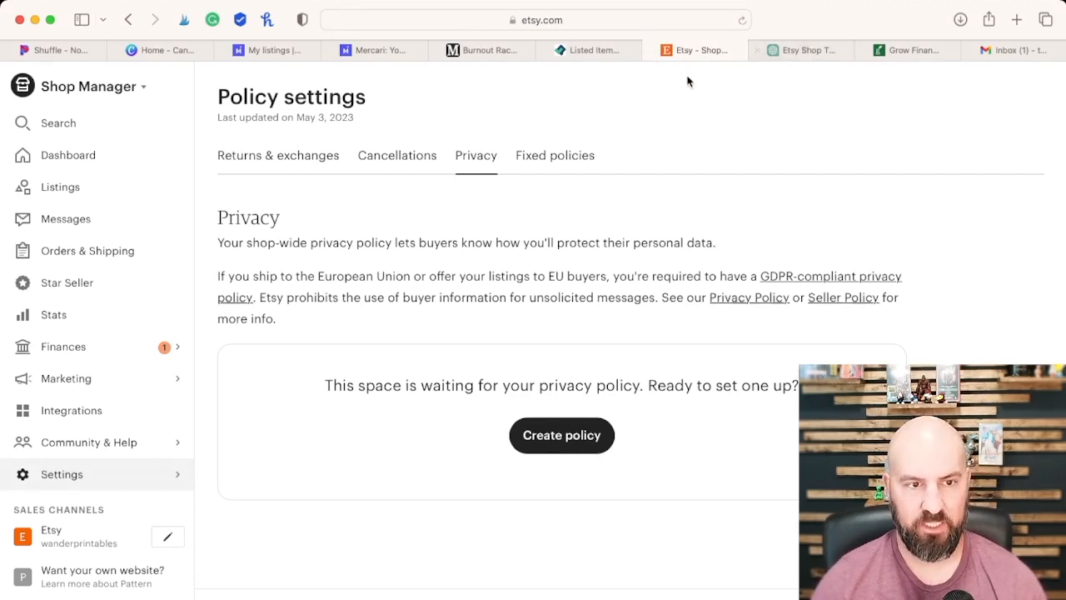
Step: Switch to ChatGPT and ask for a GDPR compliant privacy policy for the Etsy shop named Wander Printables
left_click(793, 58)
left_click_drag(624, 371, 480, 588)
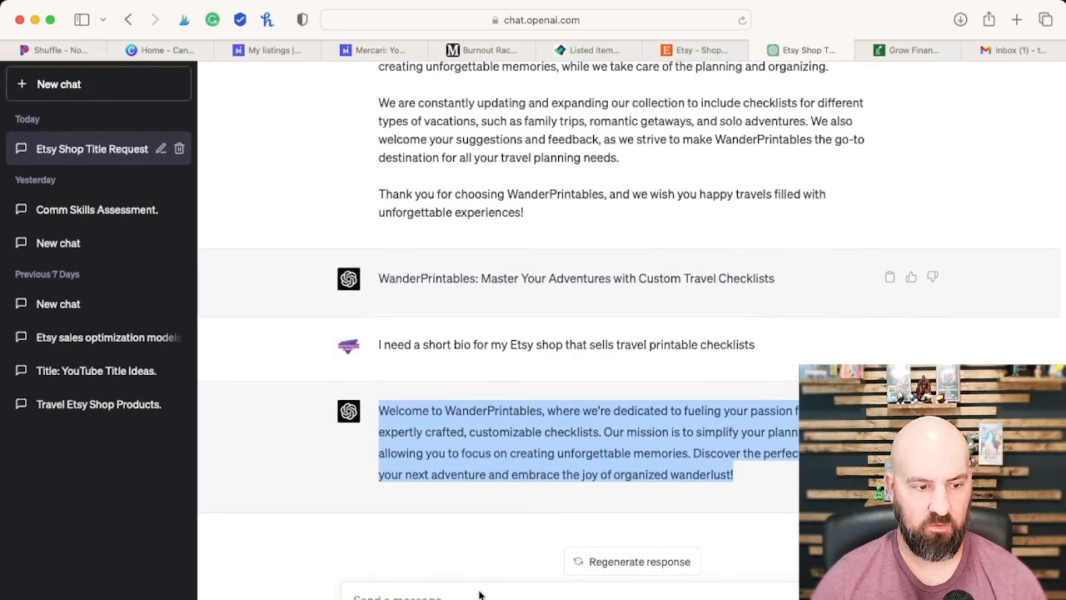
left_click(478, 594)
type("I need a gr")
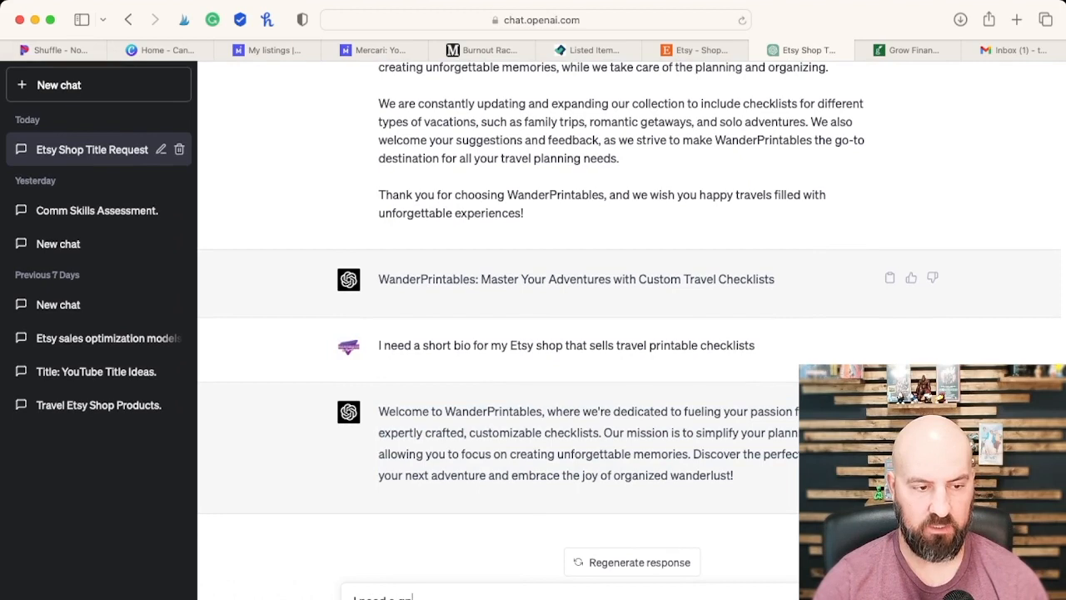
left_click(704, 50)
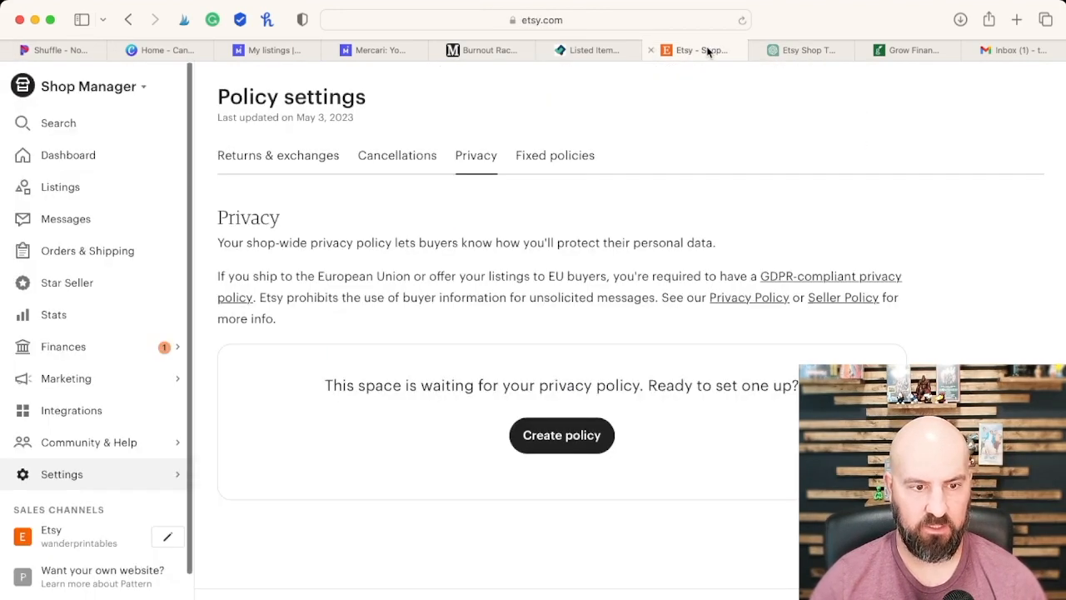
left_click(788, 50)
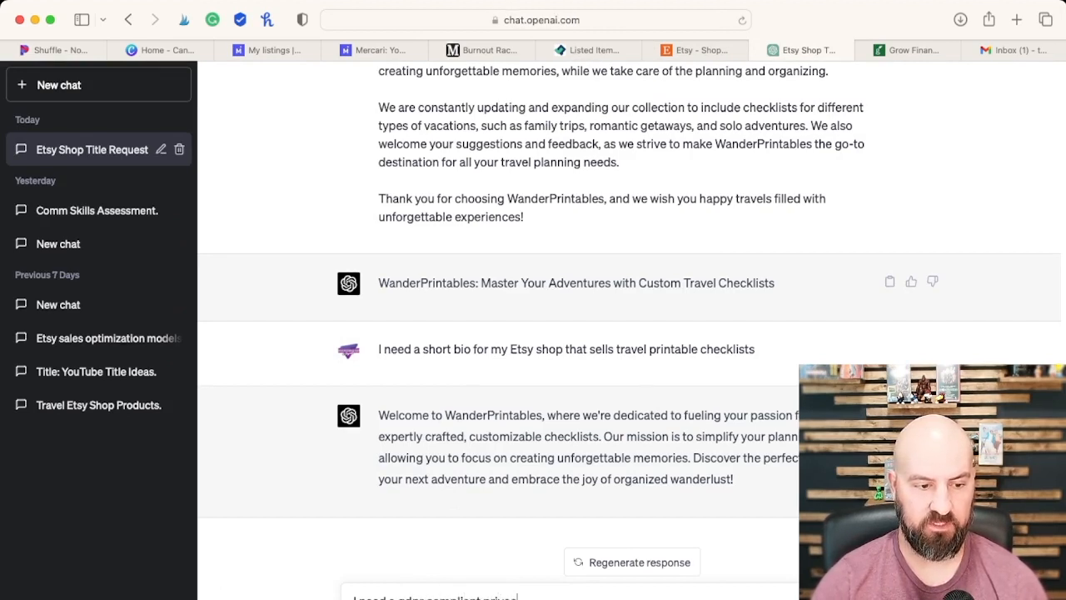
type("cy")
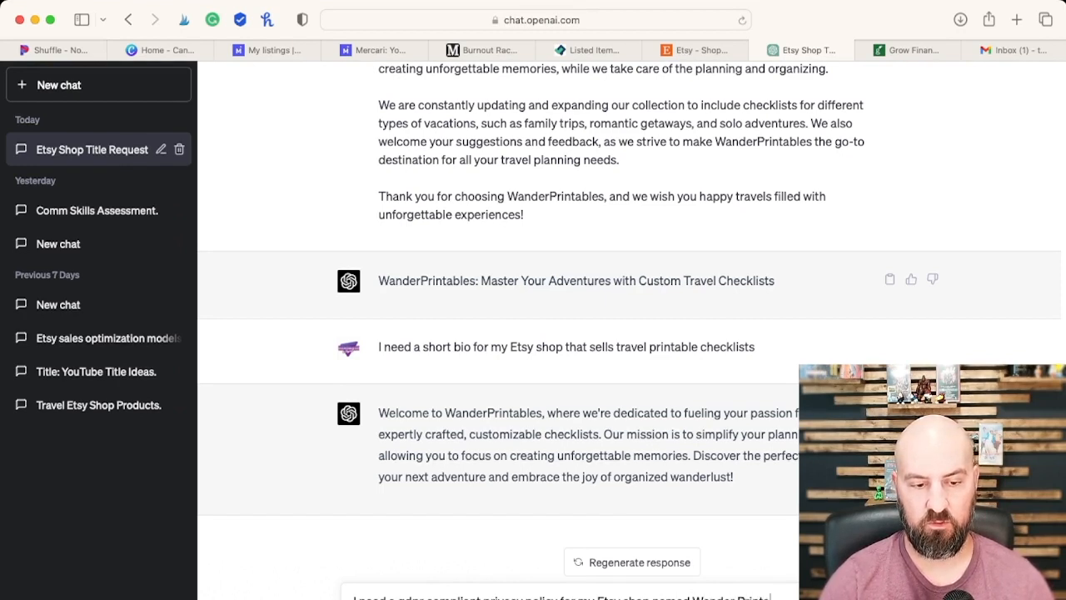
left_click(687, 50)
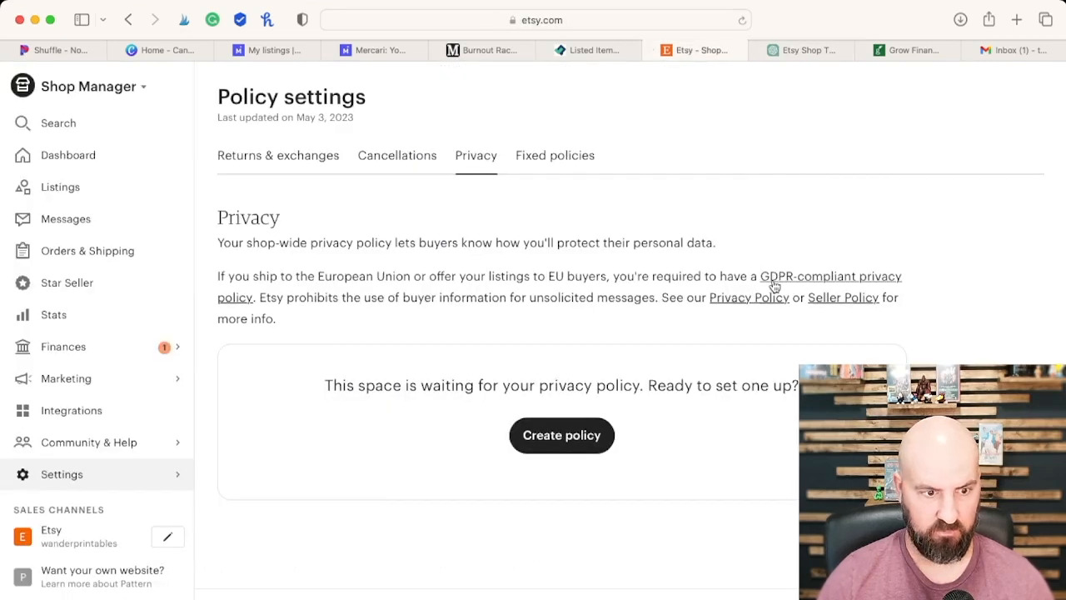
left_click(790, 50)
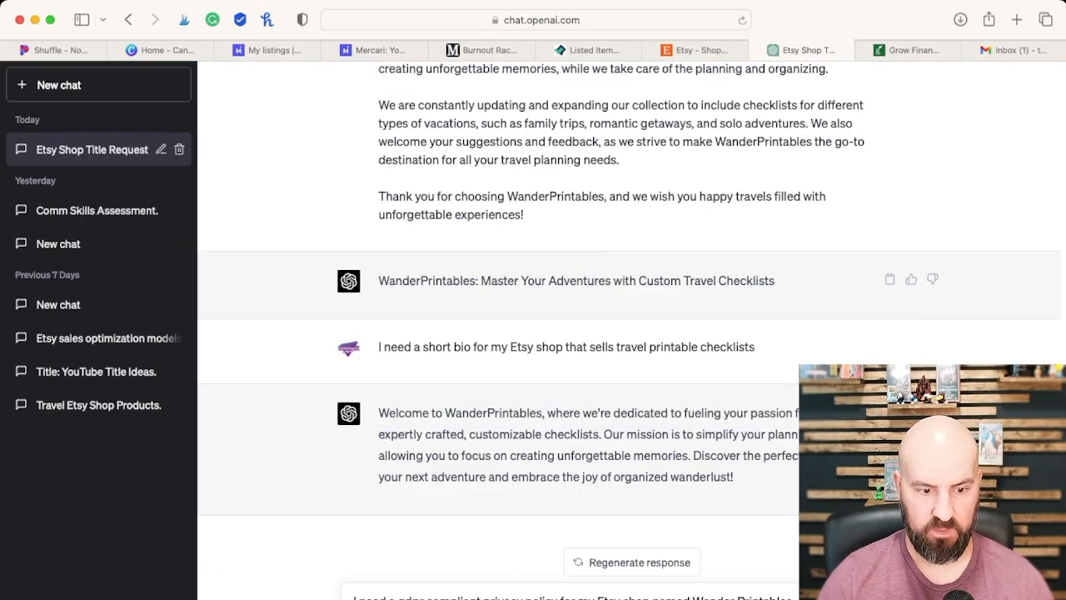
key("Return")
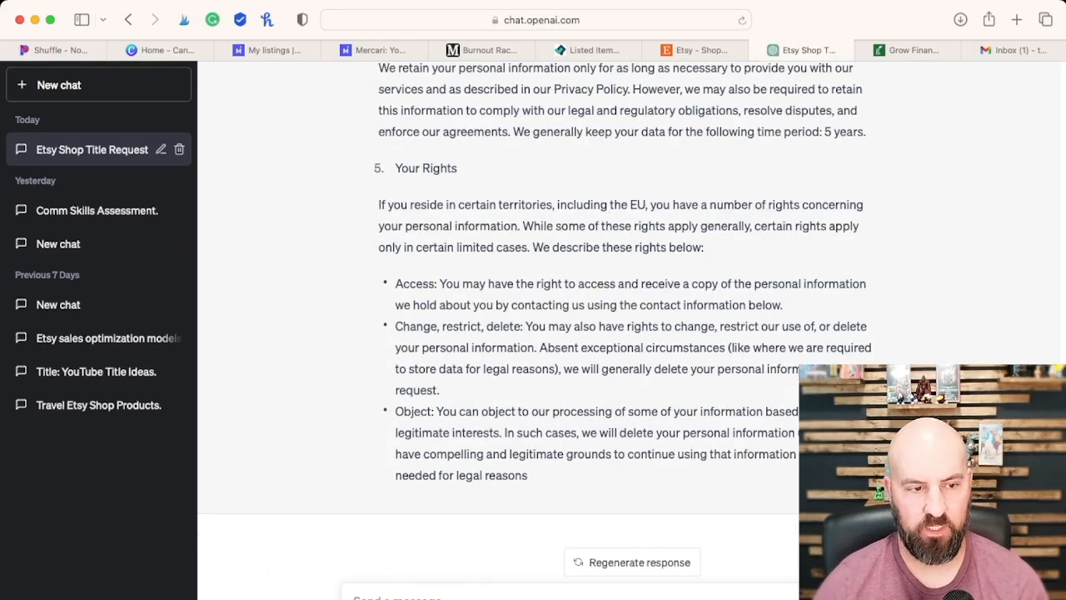
Step: Copy ChatGPT's full privacy policy reply into a new privacy policy in the Etsy shop's policy settings
scroll(550, 193, "up", 3)
scroll(550, 193, "up", 10)
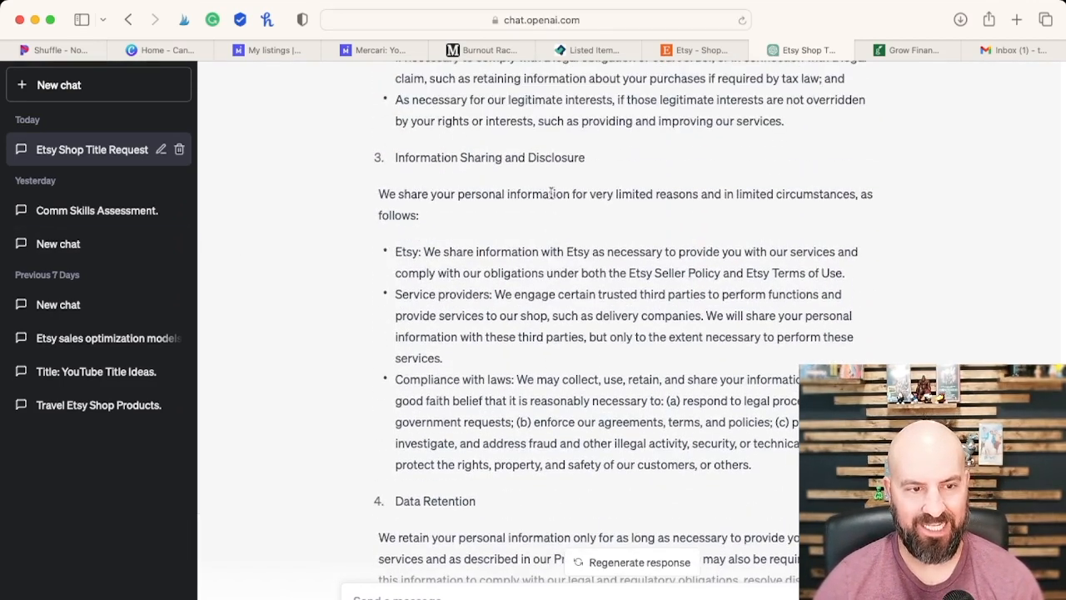
scroll(567, 210, "up", 4)
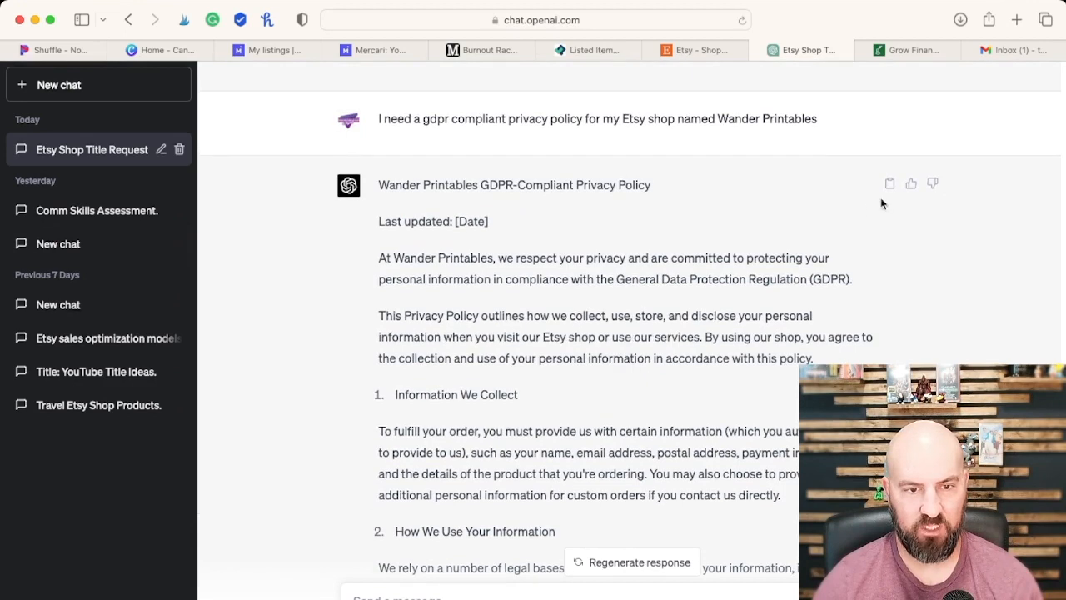
left_click(889, 190)
left_click(703, 50)
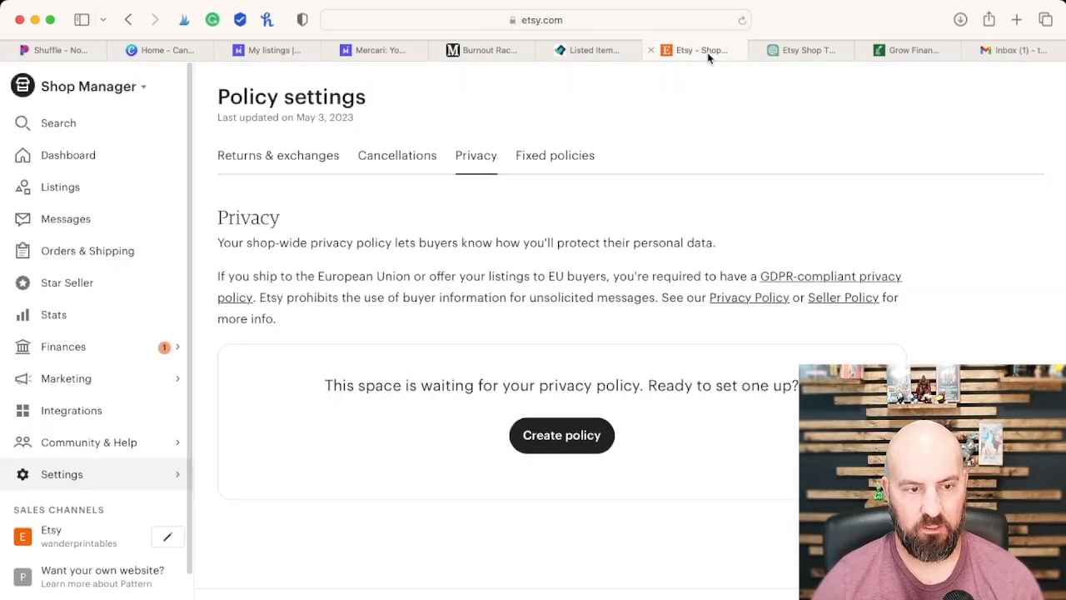
left_click(575, 439)
left_click(507, 502)
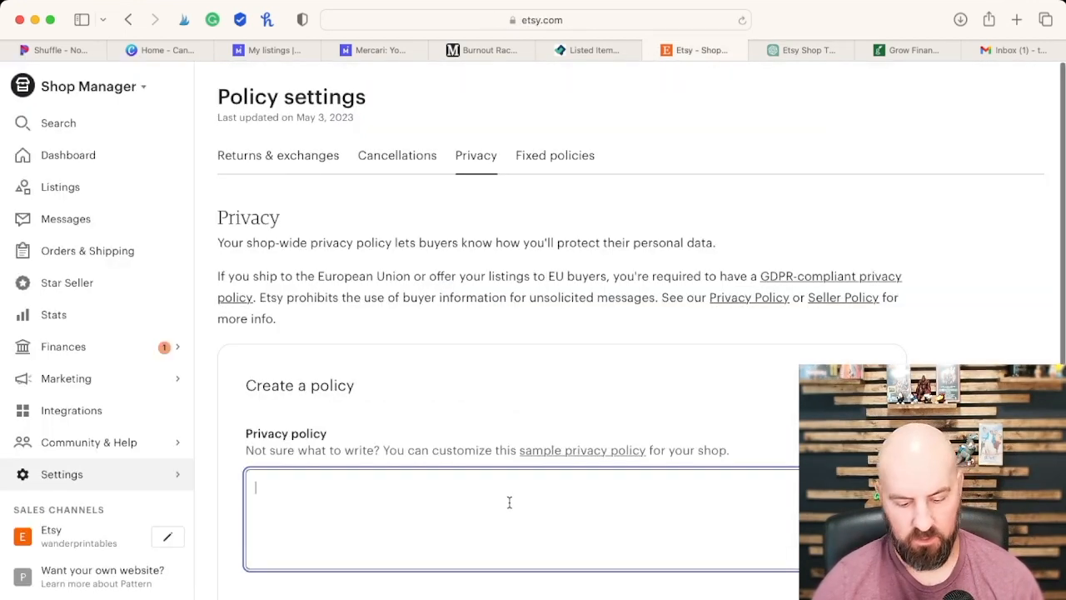
key("super+v")
Step: Replace the [Date] placeholder after "Last updated:" with 5/3/23 and save the privacy policy
scroll(538, 533, "up", 15)
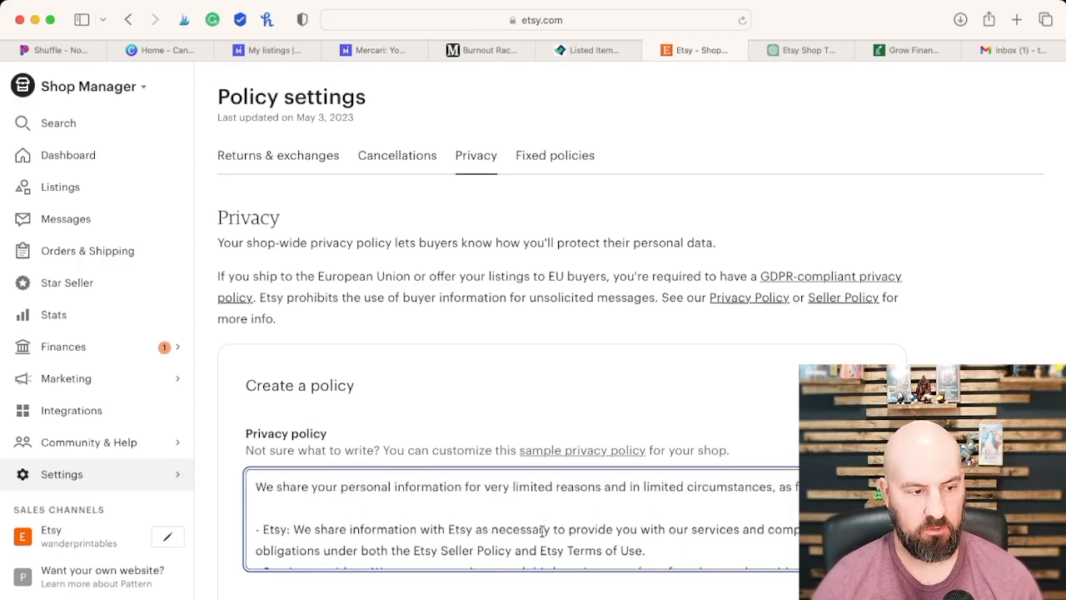
scroll(537, 531, "up", 3)
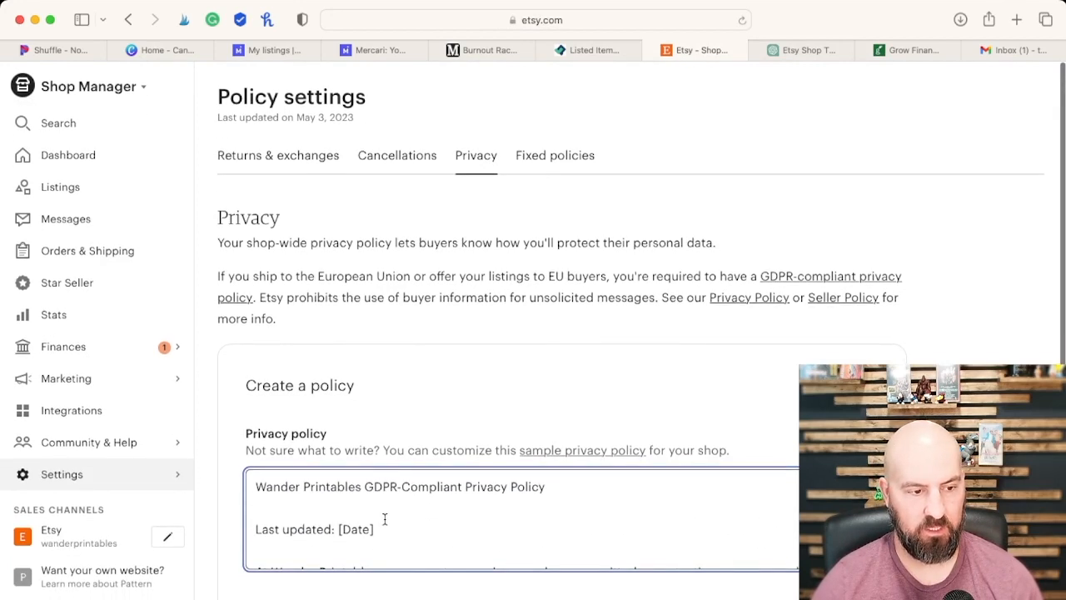
left_click(385, 519)
key("BackSpace")
key("BackSpace")
key("BackSpace")
key("BackSpace")
key("BackSpace")
key("BackSpace")
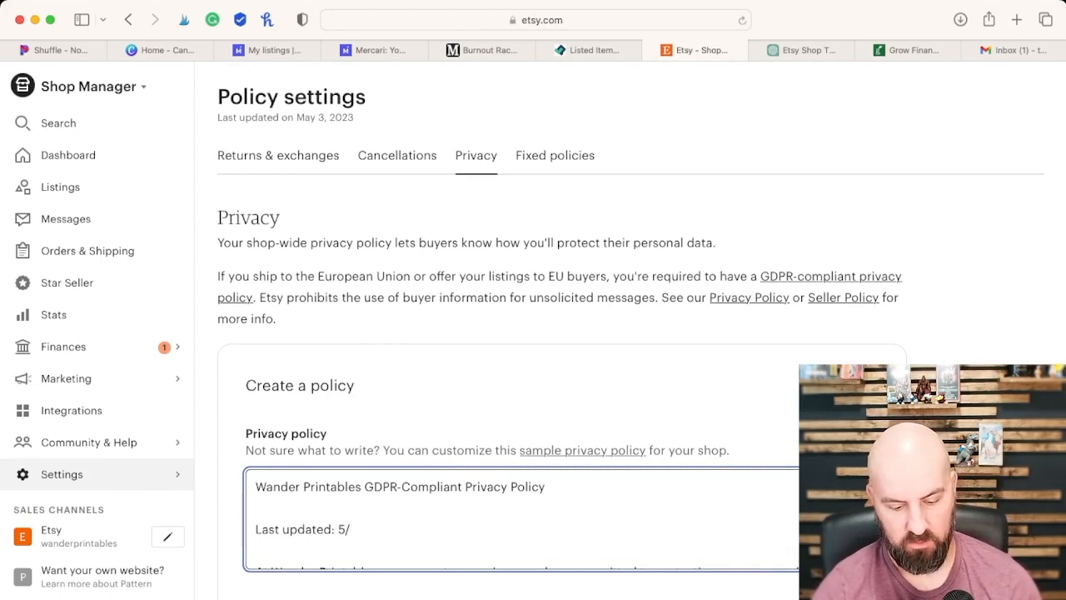
type("5/3/23")
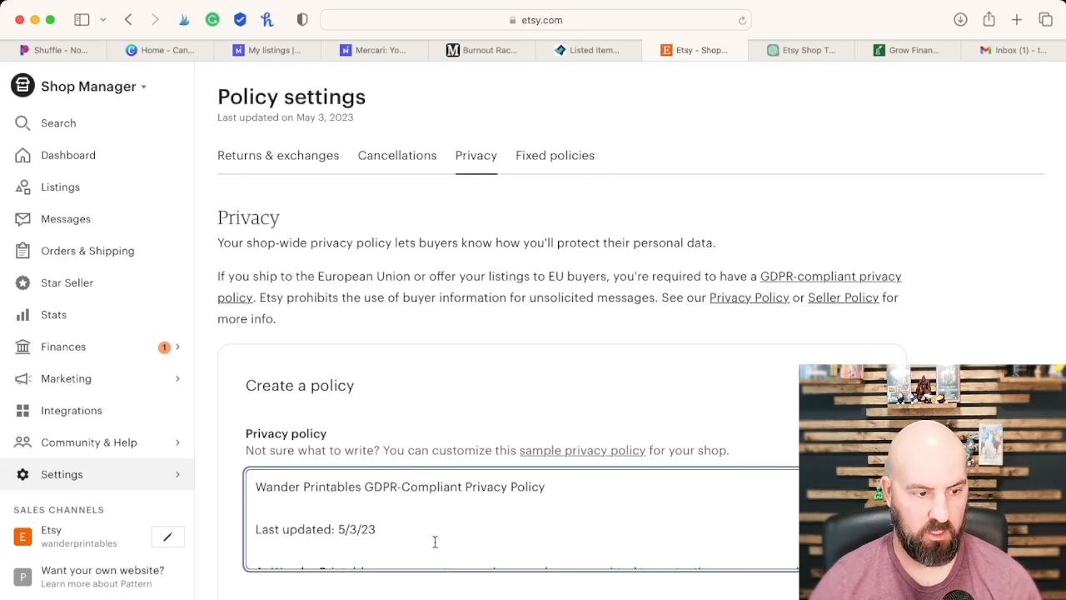
scroll(412, 514, "down", 5)
scroll(531, 430, "down", 15)
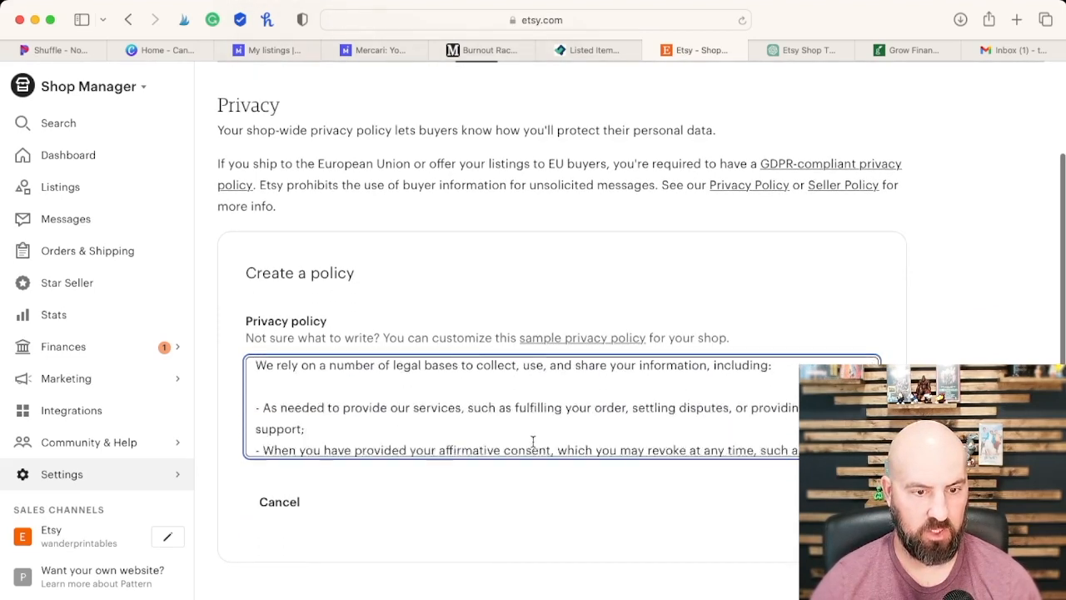
left_click(846, 503)
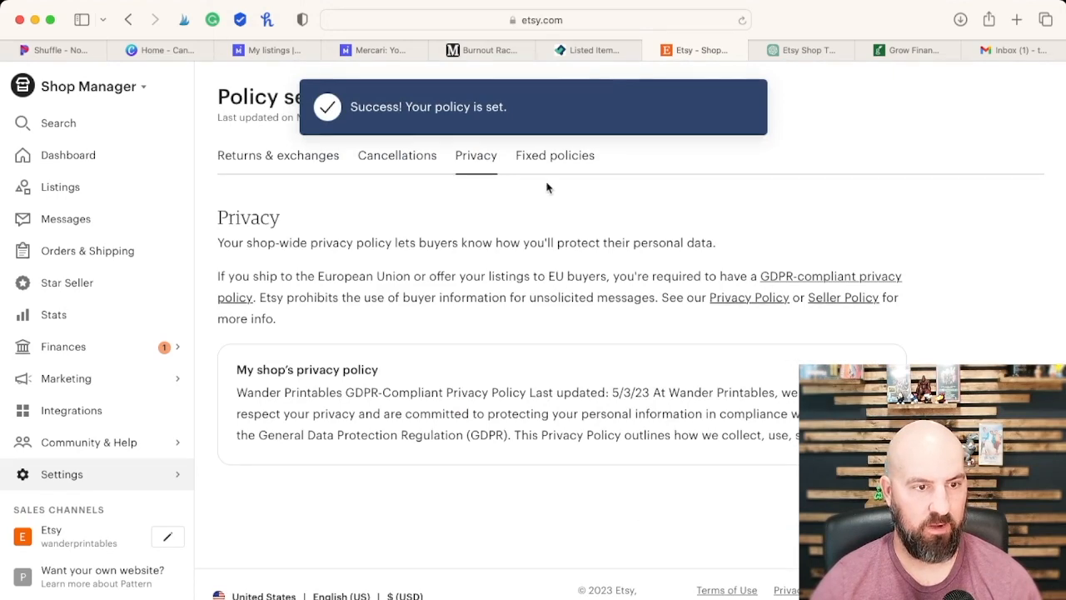
Step: Review the shop's Fixed policies and look at the Help Center article on estimated delivery dates before returning to the policy settings
left_click(548, 163)
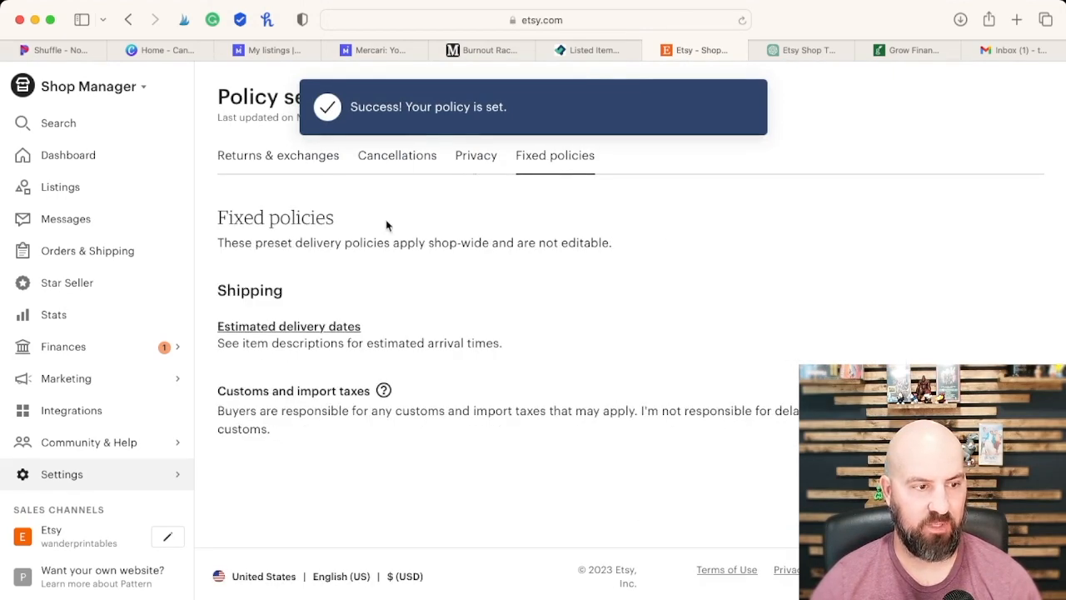
left_click(334, 329)
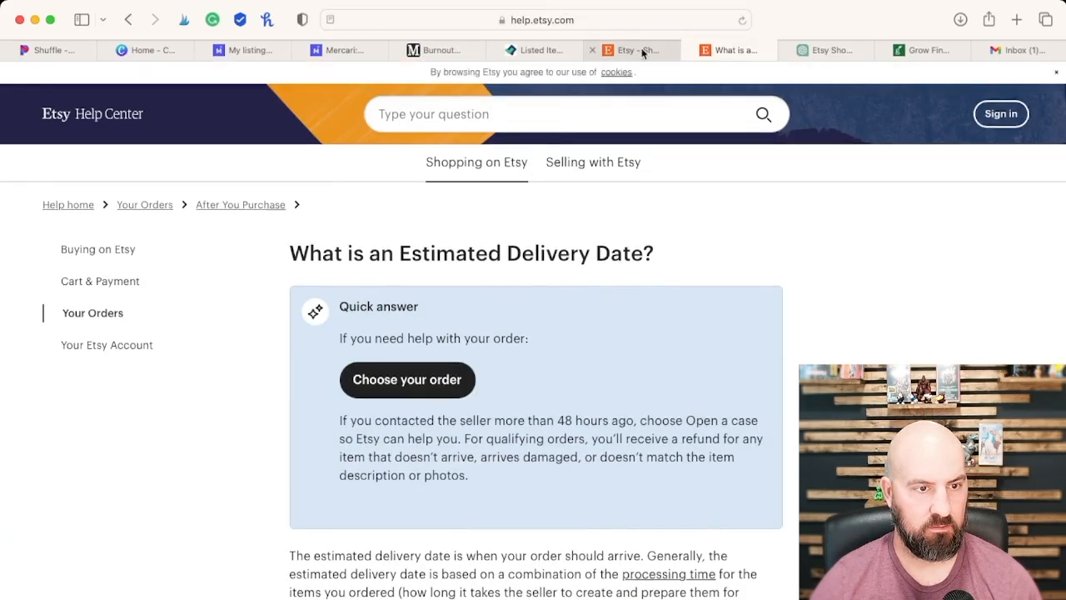
left_click(645, 50)
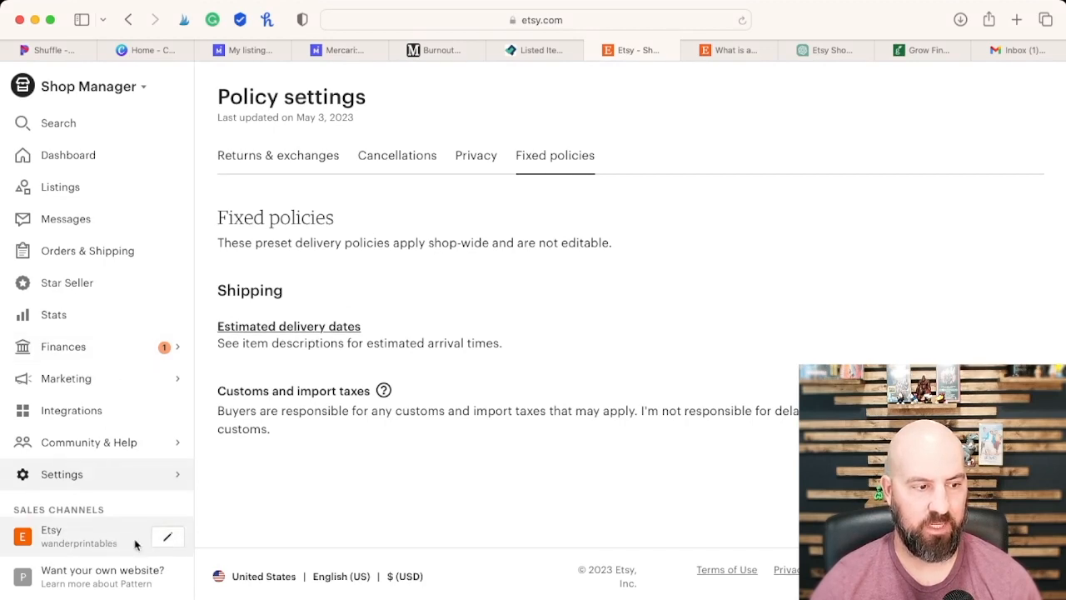
Step: Open the wanderprintables shop editor and review every section, from the banner and announcement through About, shop members, policies, FAQs and seller details
left_click(165, 538)
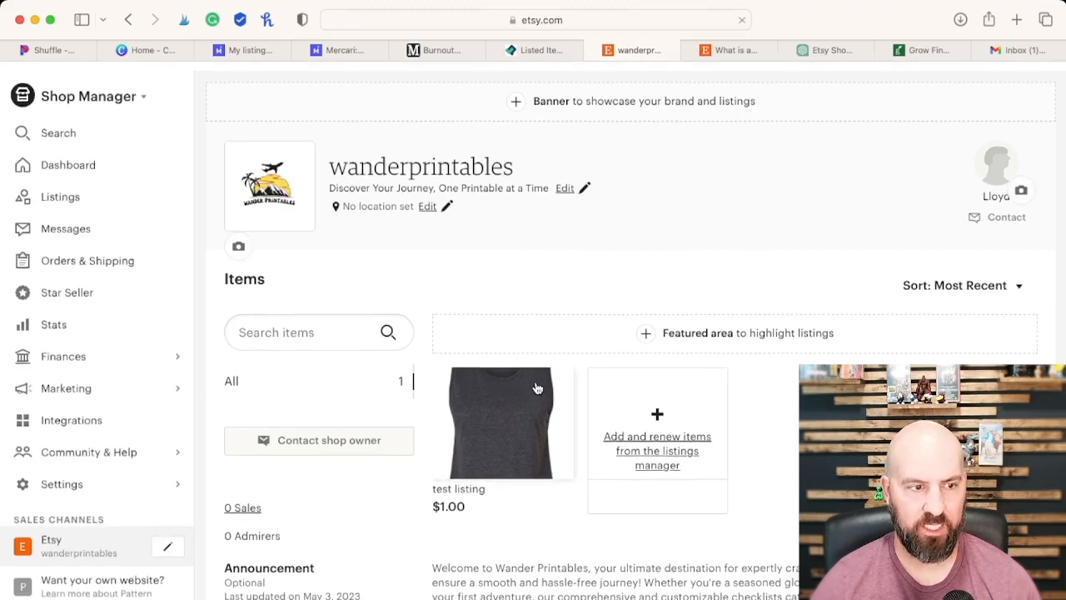
scroll(608, 354, "down", 10)
scroll(708, 391, "down", 5)
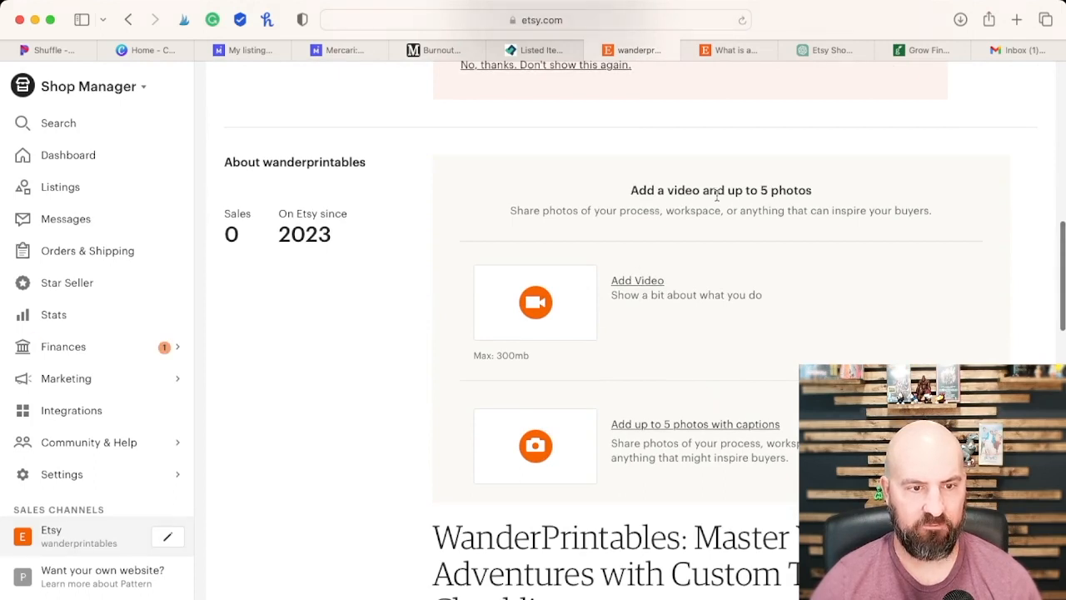
scroll(765, 442, "down", 4)
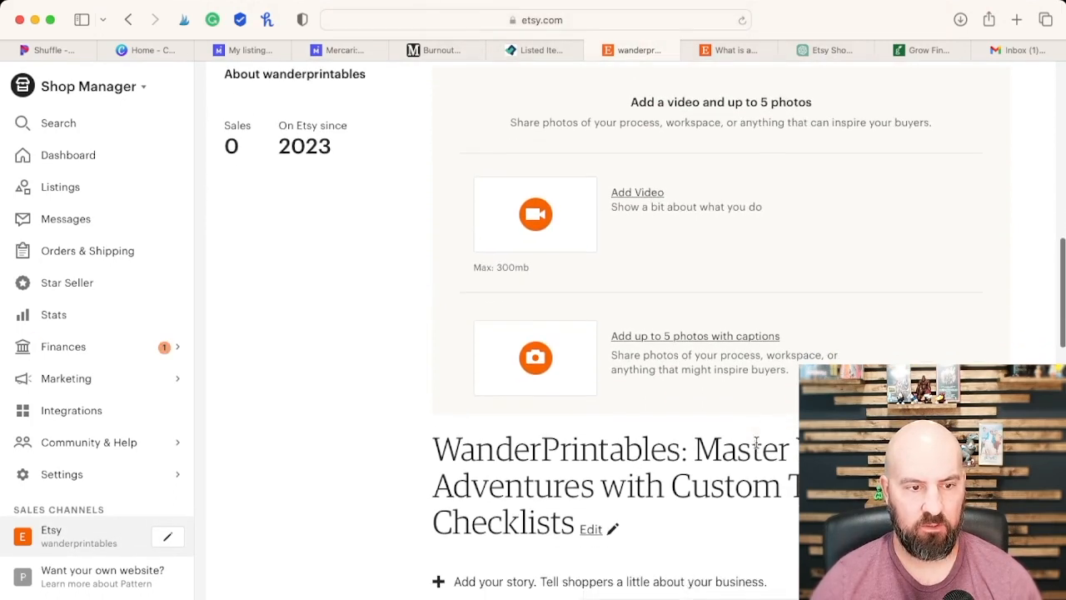
scroll(677, 428, "down", 4)
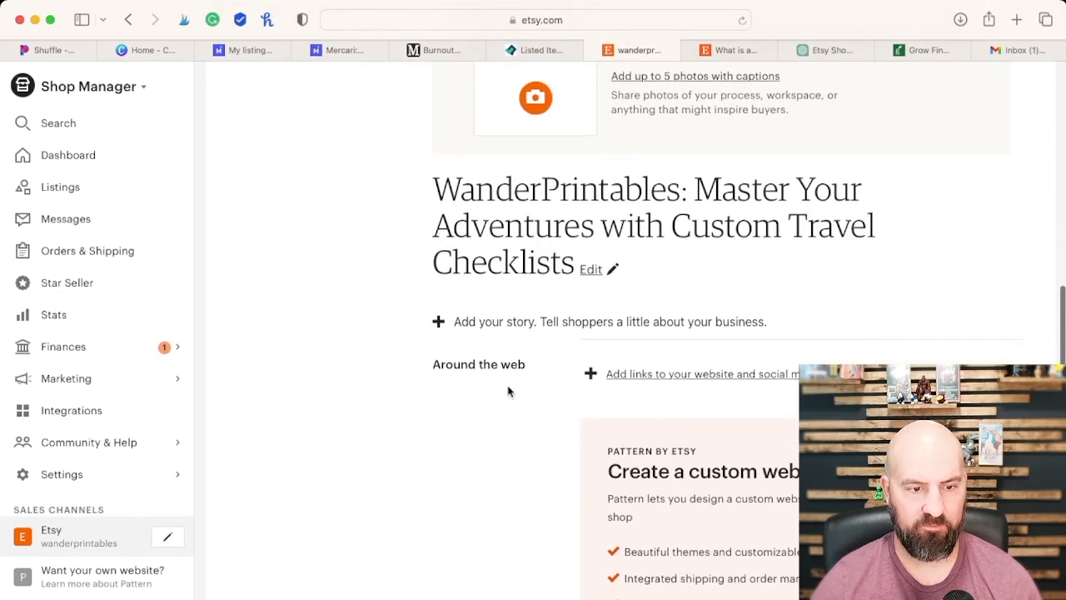
scroll(500, 387, "down", 15)
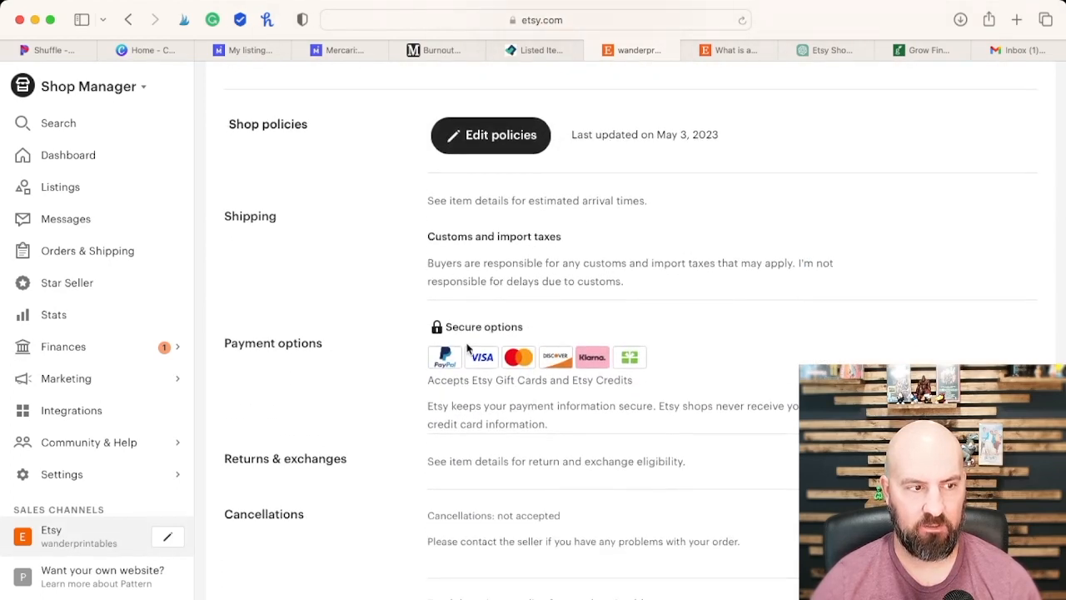
scroll(467, 348, "down", 1)
scroll(409, 294, "down", 10)
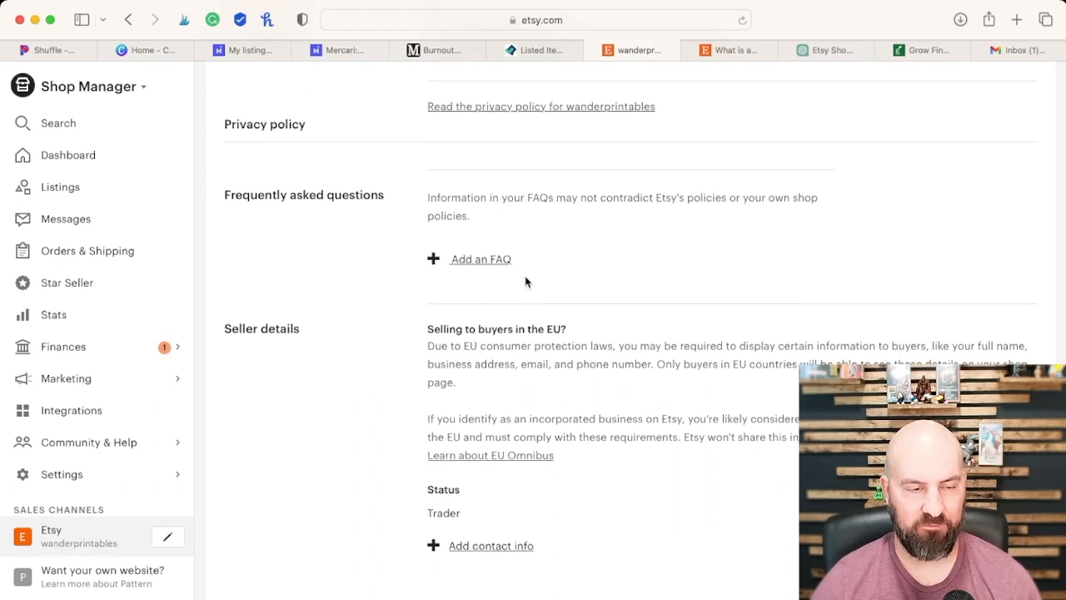
scroll(489, 280, "down", 1)
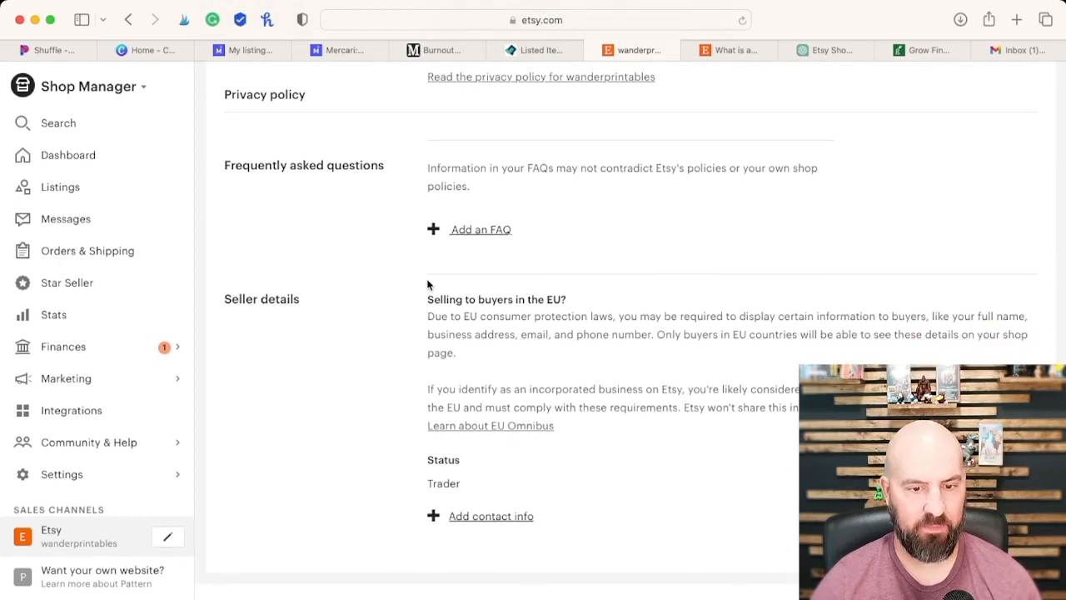
scroll(427, 285, "up", 10)
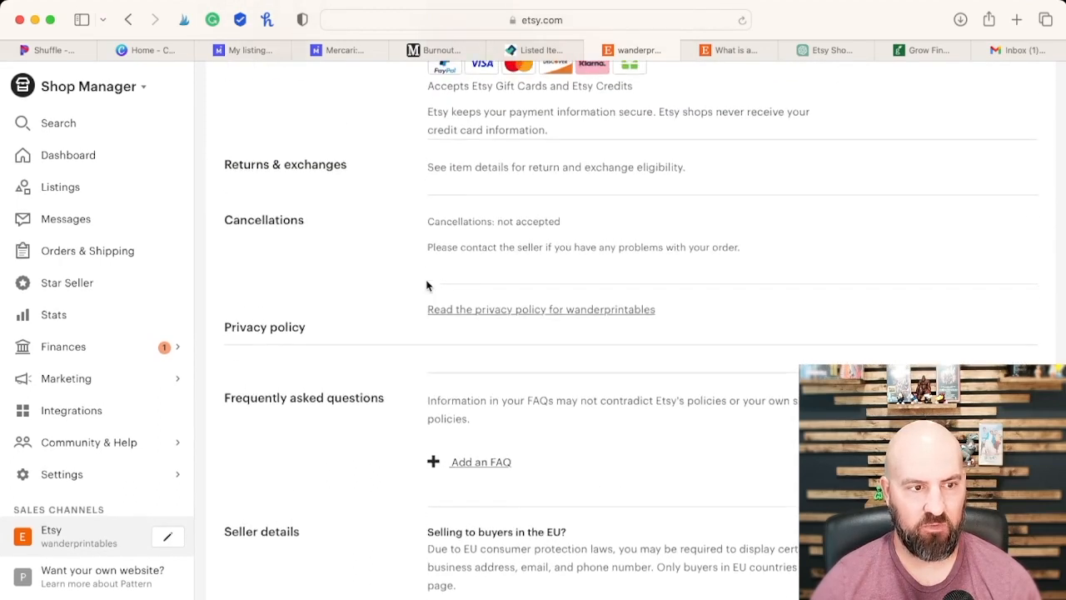
scroll(427, 285, "up", 3)
scroll(438, 290, "up", 10)
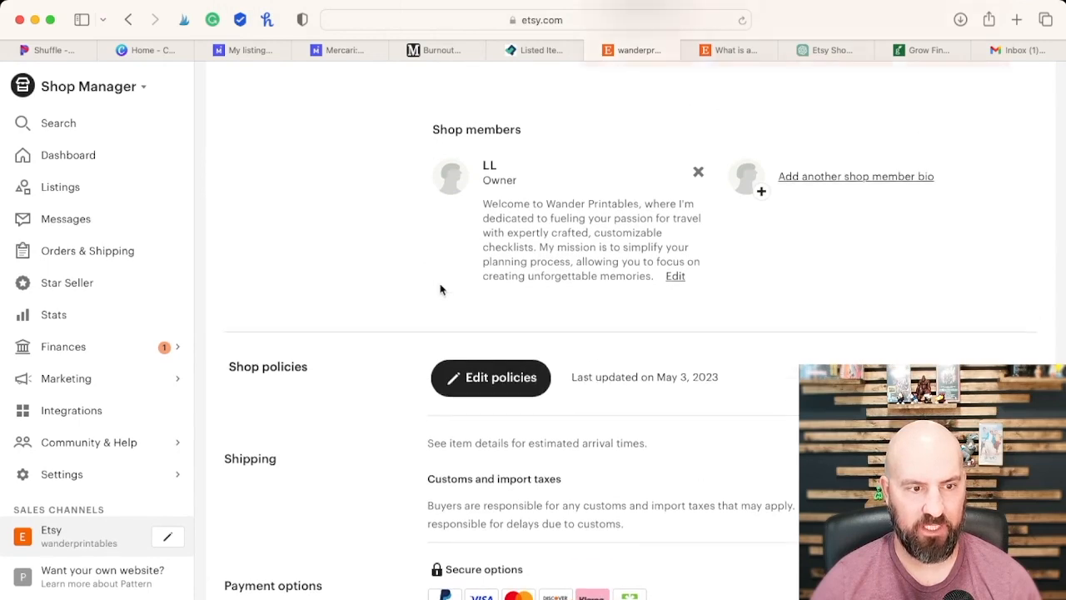
scroll(442, 289, "down", 5)
scroll(442, 289, "up", 8)
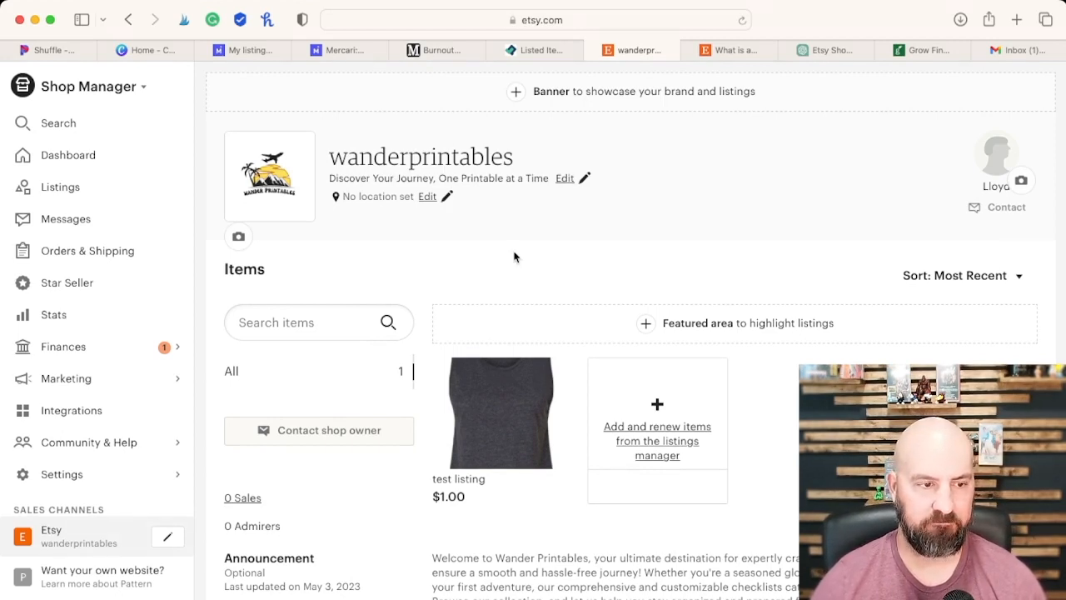
scroll(608, 294, "down", 2)
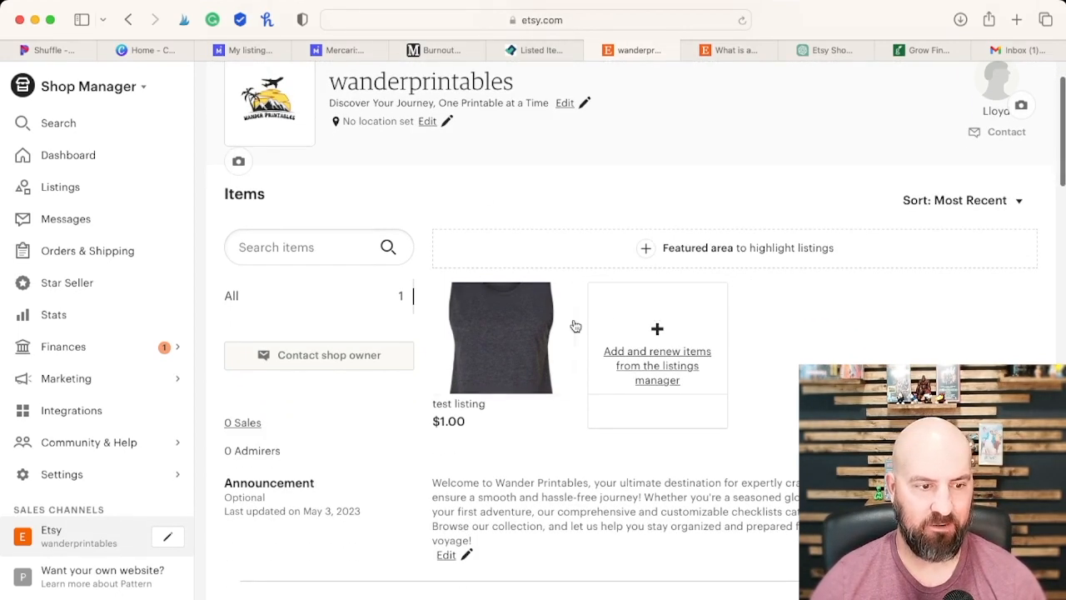
scroll(573, 325, "down", 1)
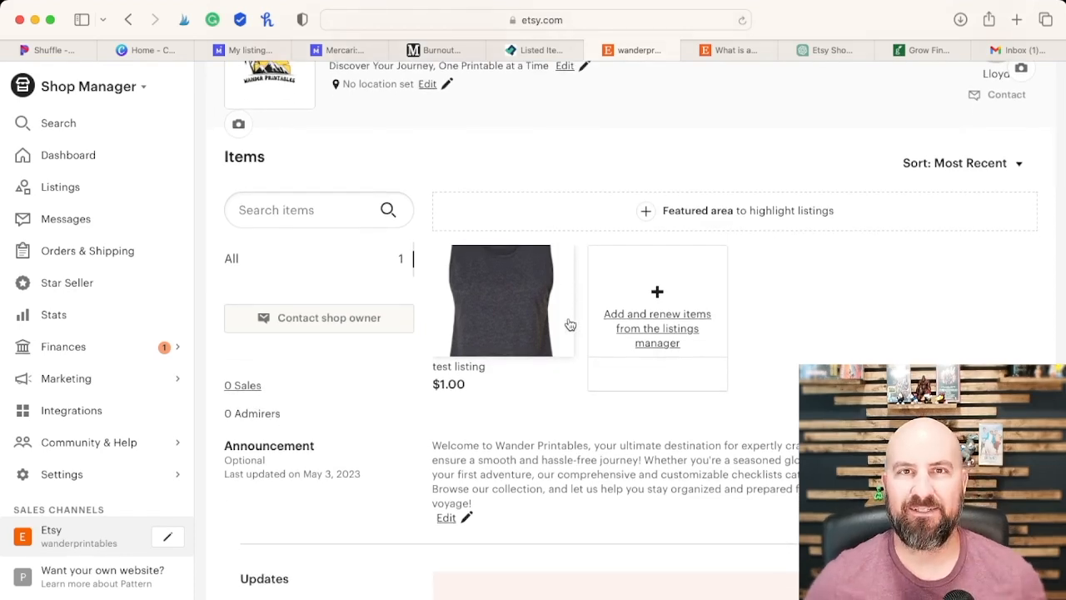
Step: View the public wanderprintables shop page and check its announcement, items, About section, member bio and policies as buyers see them
left_click(75, 542)
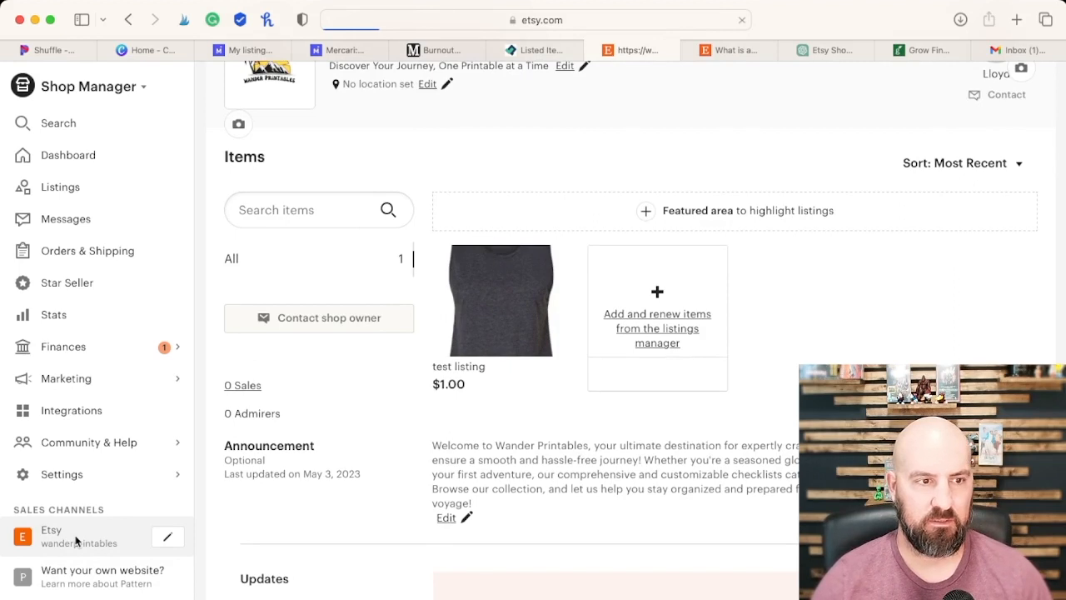
left_click(330, 421)
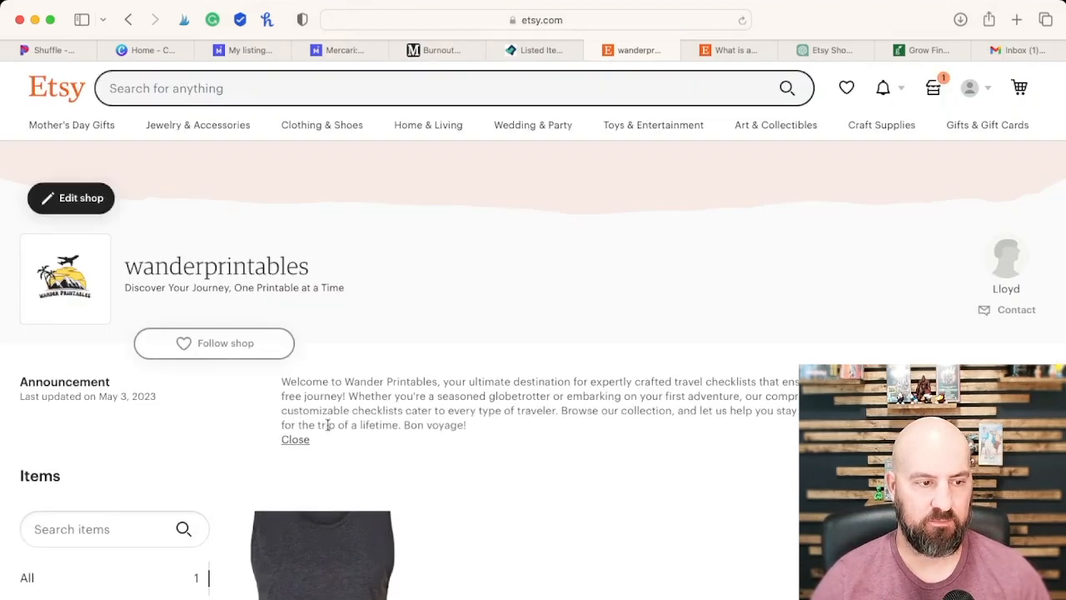
scroll(528, 464, "down", 3)
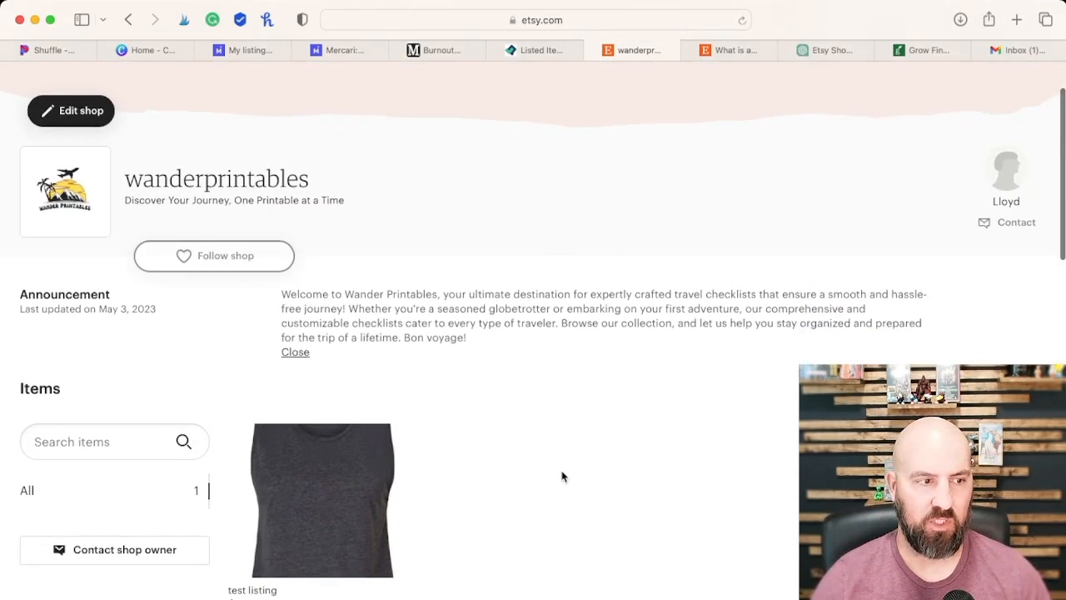
scroll(567, 475, "down", 1)
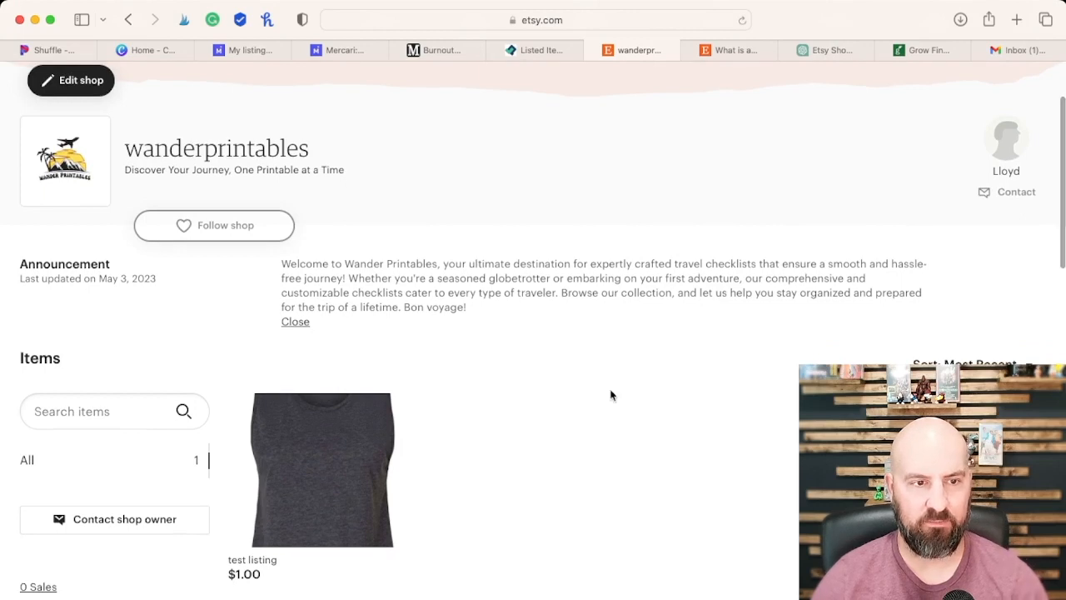
scroll(712, 147, "down", 4)
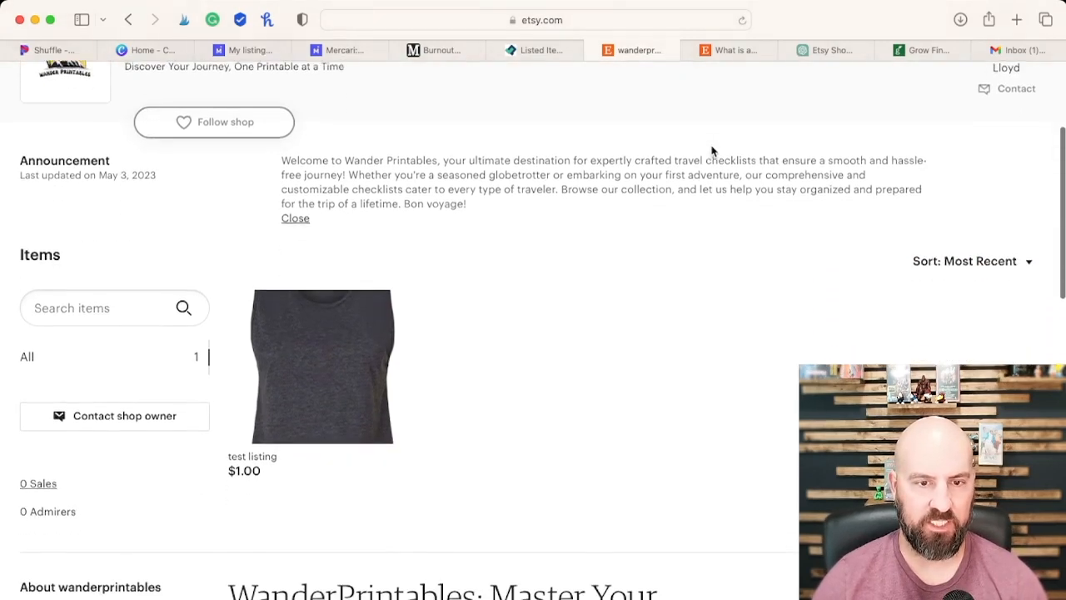
scroll(714, 152, "down", 10)
scroll(727, 157, "down", 15)
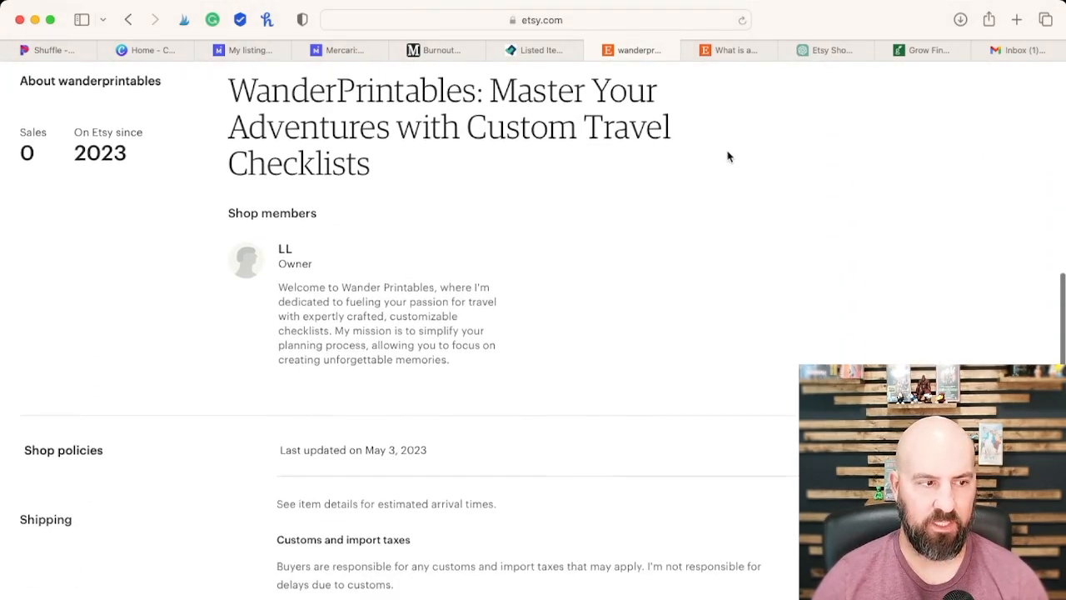
scroll(673, 143, "down", 12)
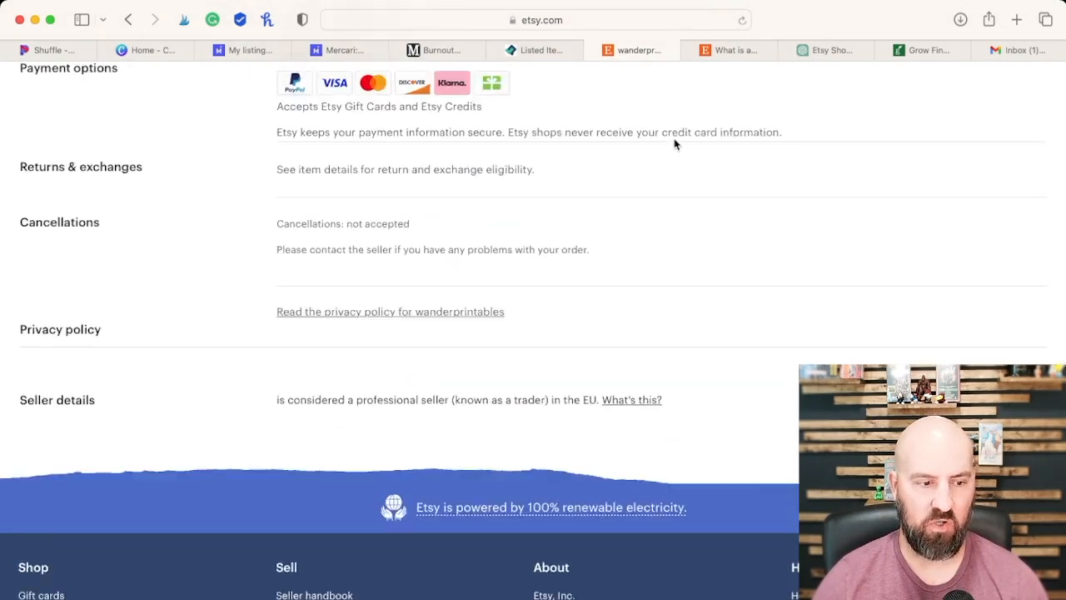
scroll(673, 142, "up", 20)
scroll(677, 143, "up", 1)
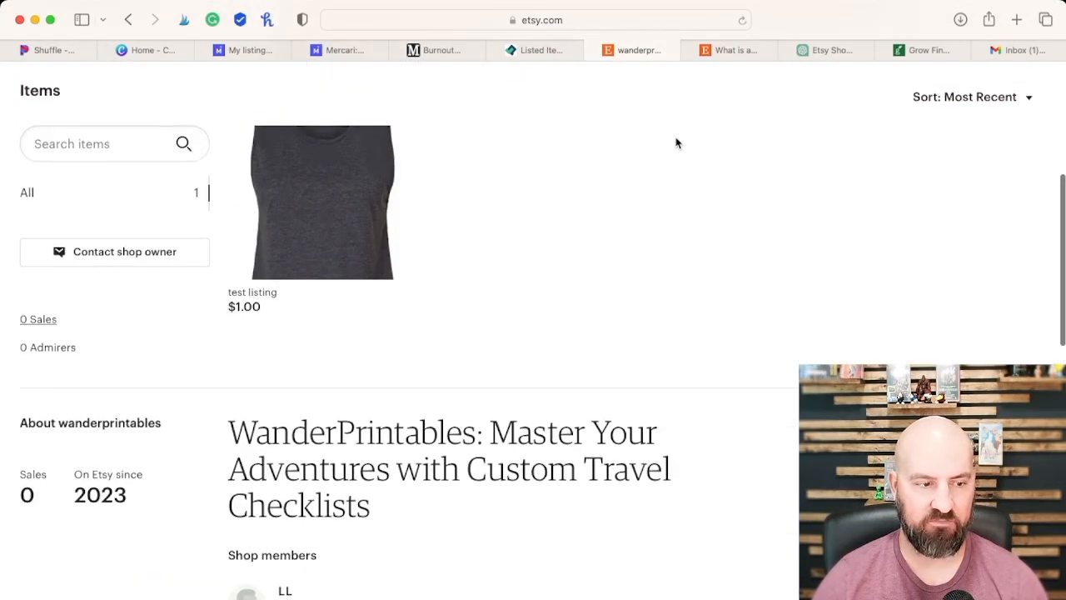
scroll(690, 163, "up", 10)
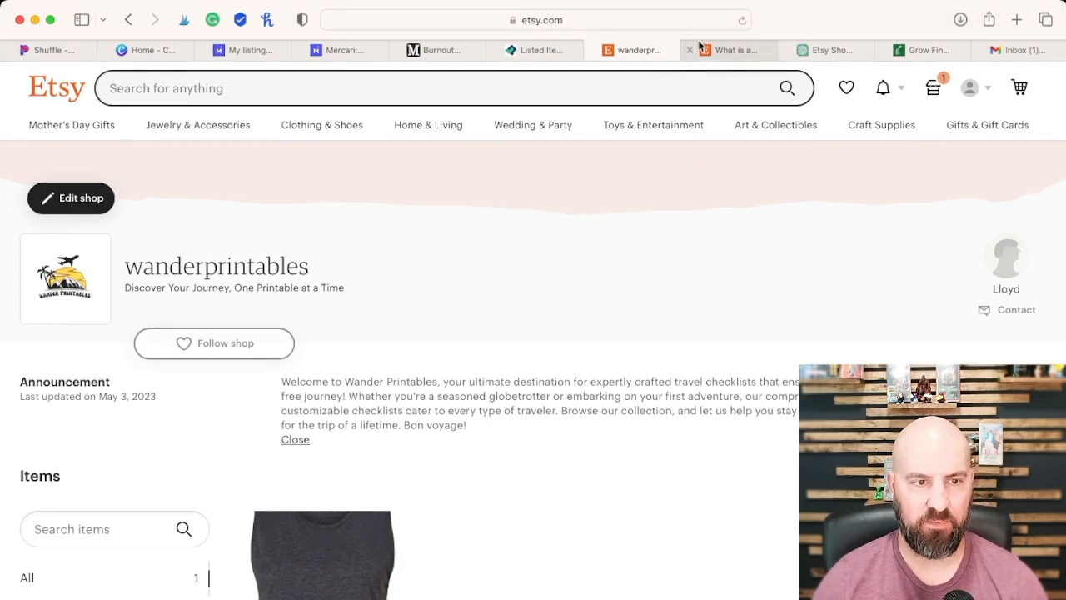
Step: Switch to ChatGPT and ask how to create a banner image for the Etsy shop wander printables that sells printable travel checklists
left_click(820, 50)
scroll(583, 334, "down", 8)
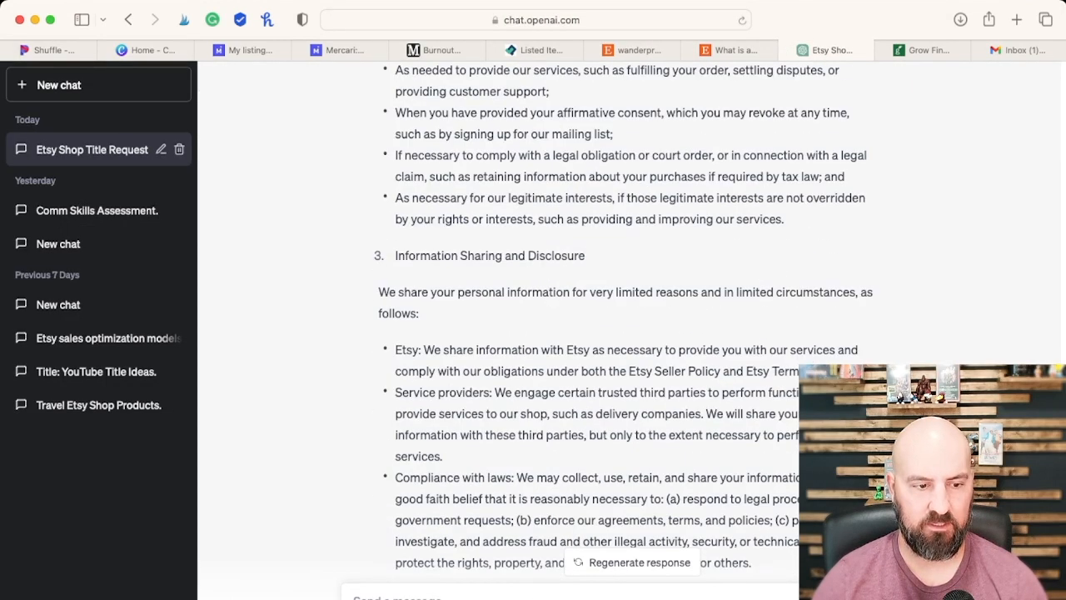
type("i")
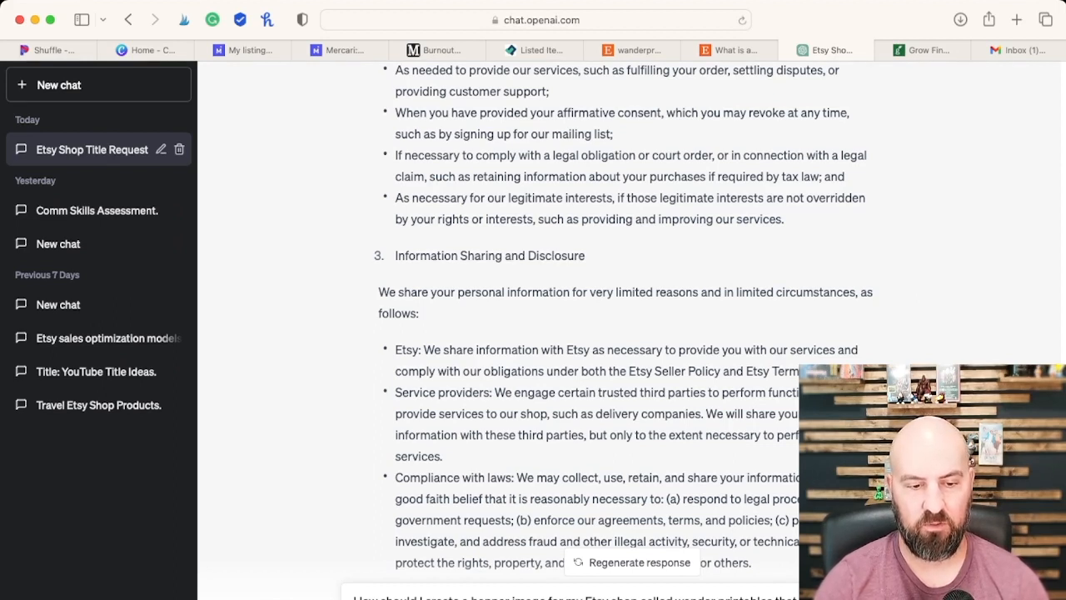
type("ck")
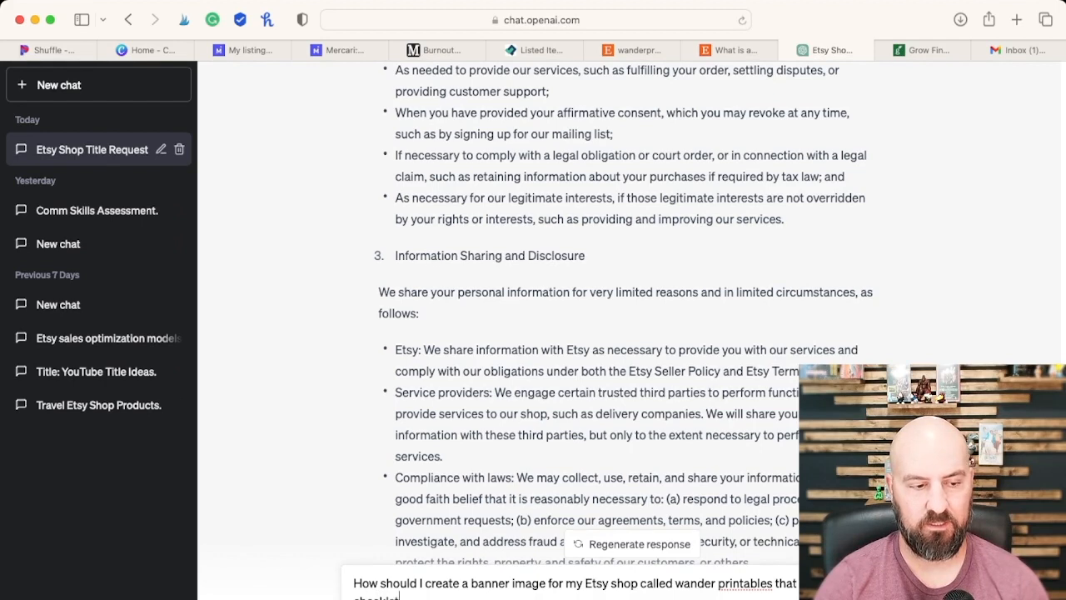
key("BackSpace")
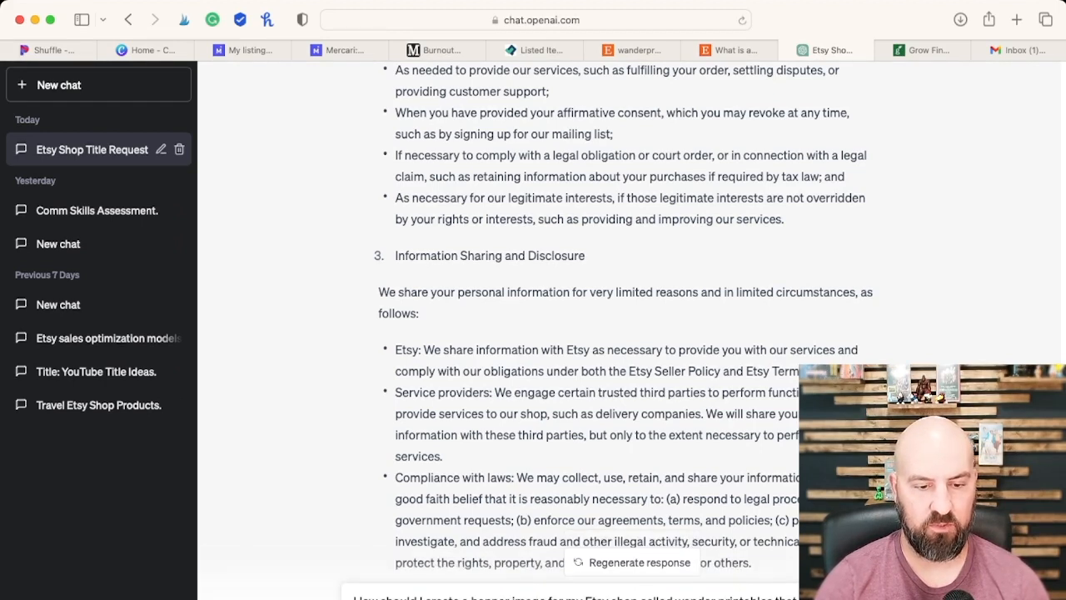
type("travel")
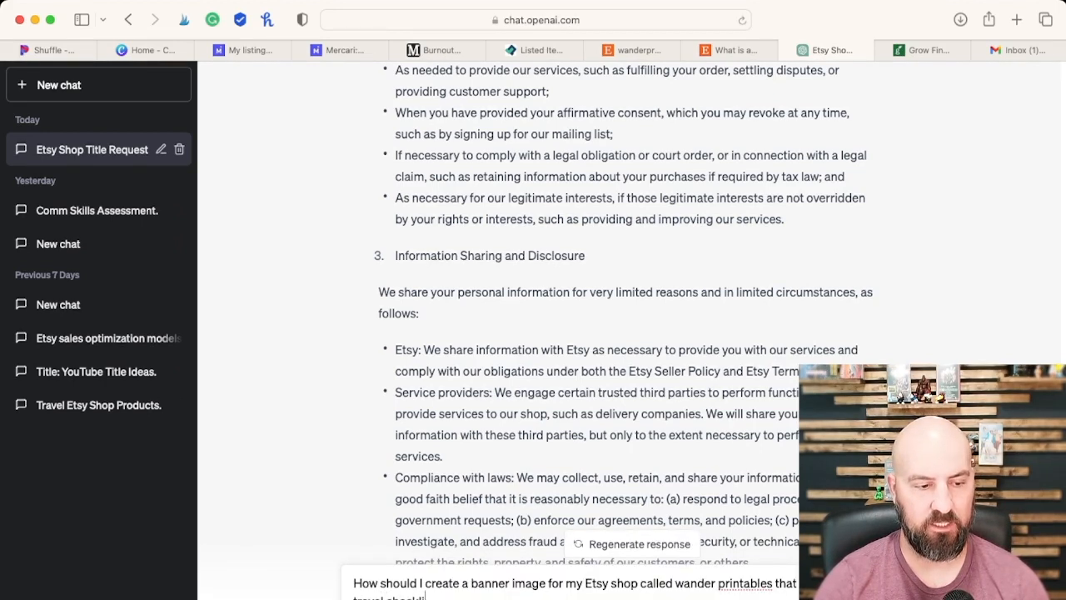
type(" checklists")
key("Return")
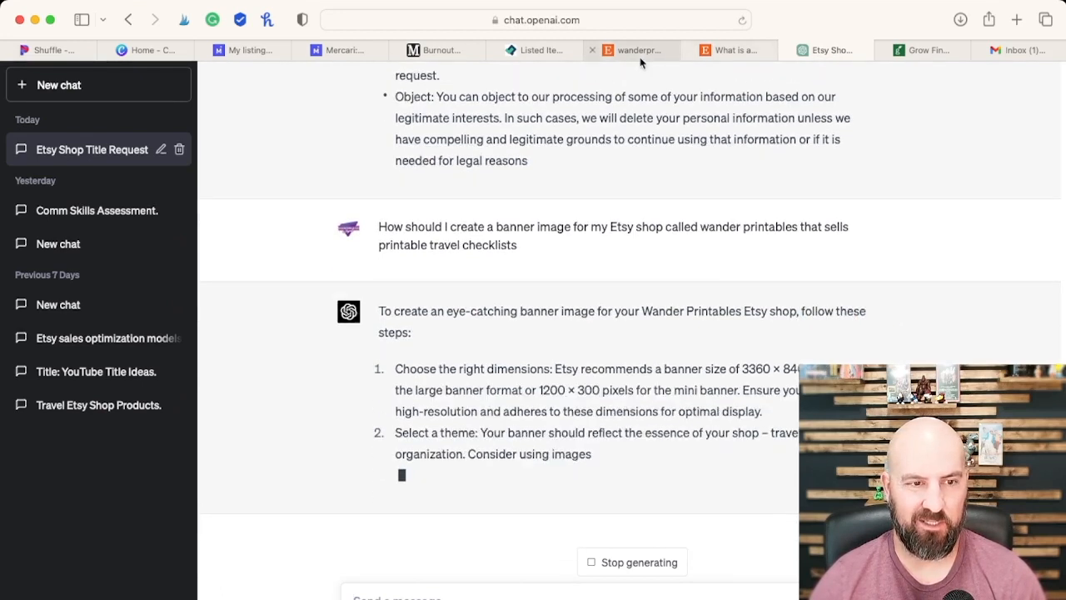
Step: Return to the Etsy shop editor and look at the featured area's layout and listing options
left_click(666, 53)
left_click(85, 200)
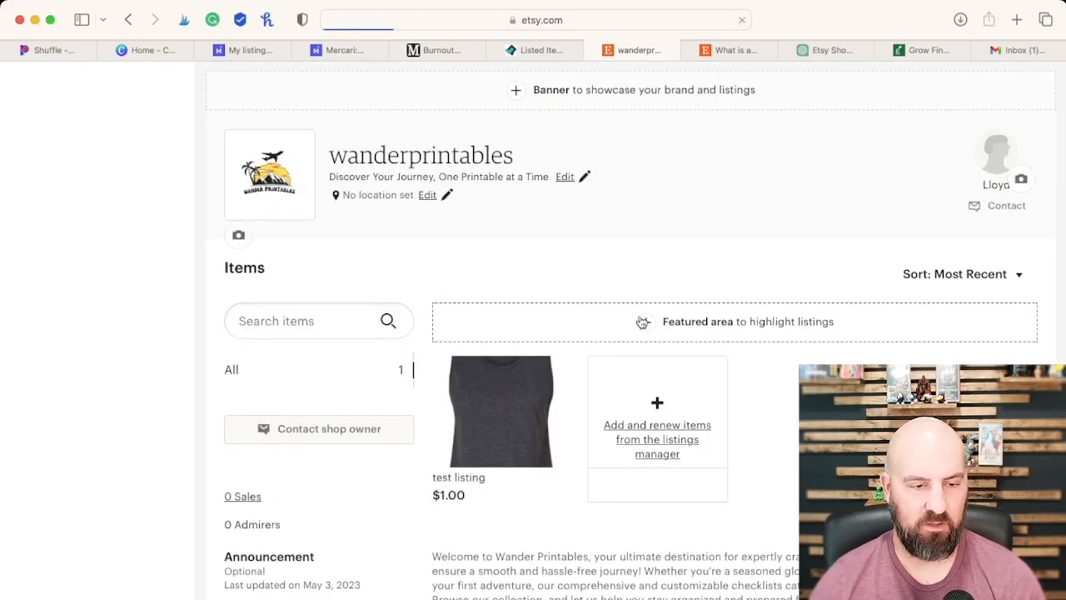
left_click(646, 322)
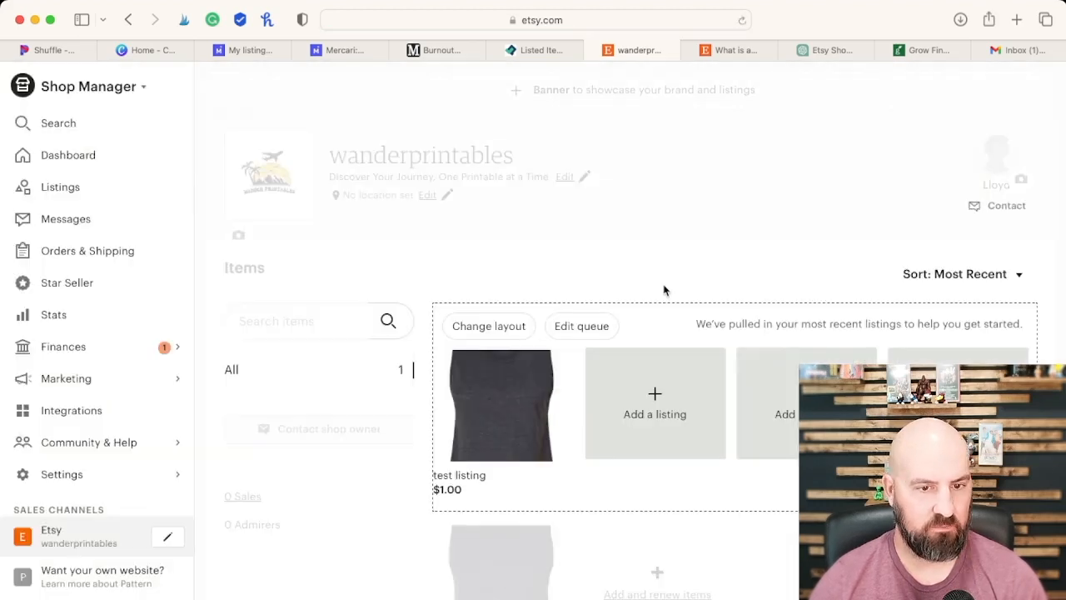
scroll(664, 288, "down", 1)
scroll(665, 288, "up", 1)
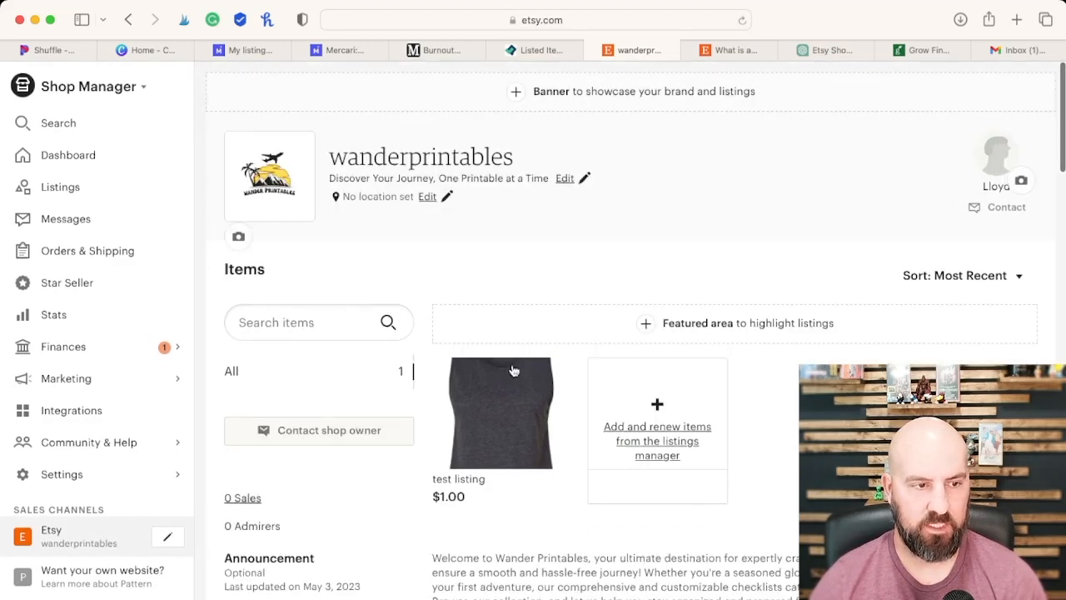
Step: Open the shop's banner style options and select Big Banner
scroll(473, 166, "up", 1)
left_click(512, 94)
left_click(194, 234)
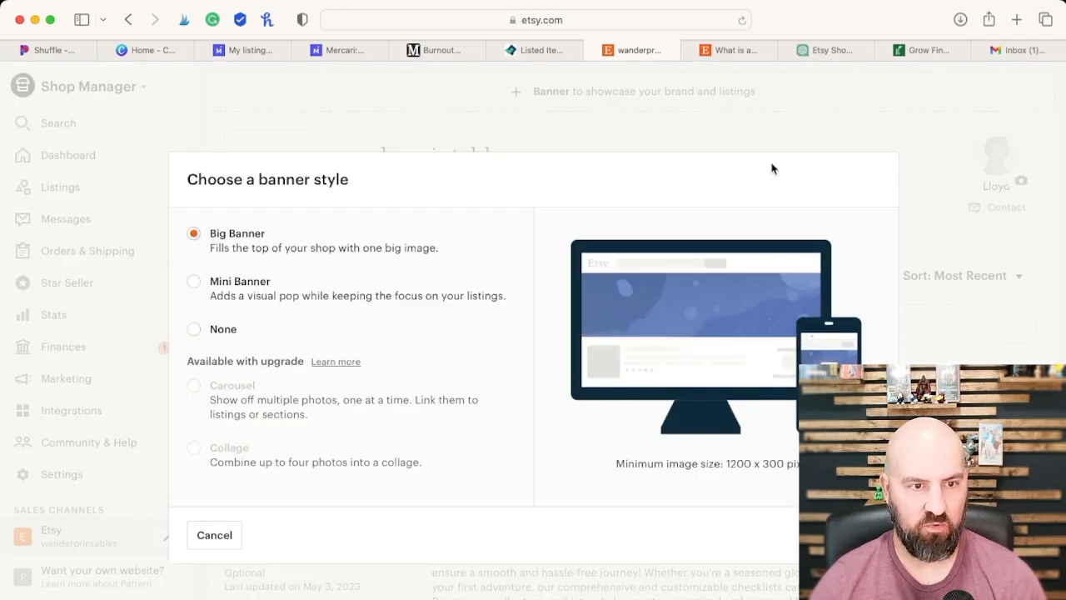
Step: Switch to ChatGPT and read its banner advice on dimensions, theme, colors and design tools
left_click(816, 50)
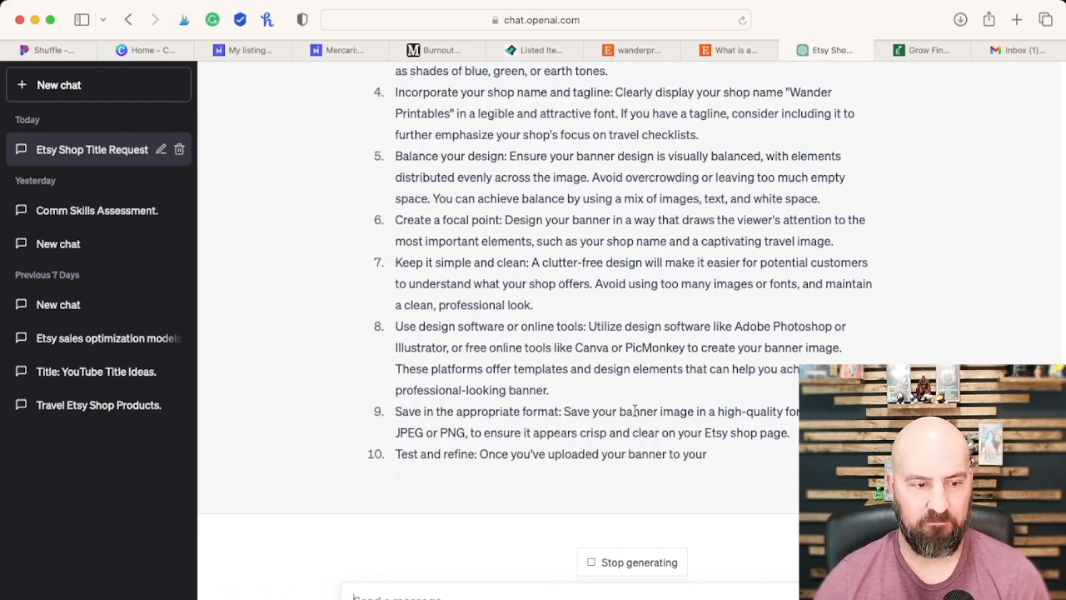
scroll(636, 409, "up", 5)
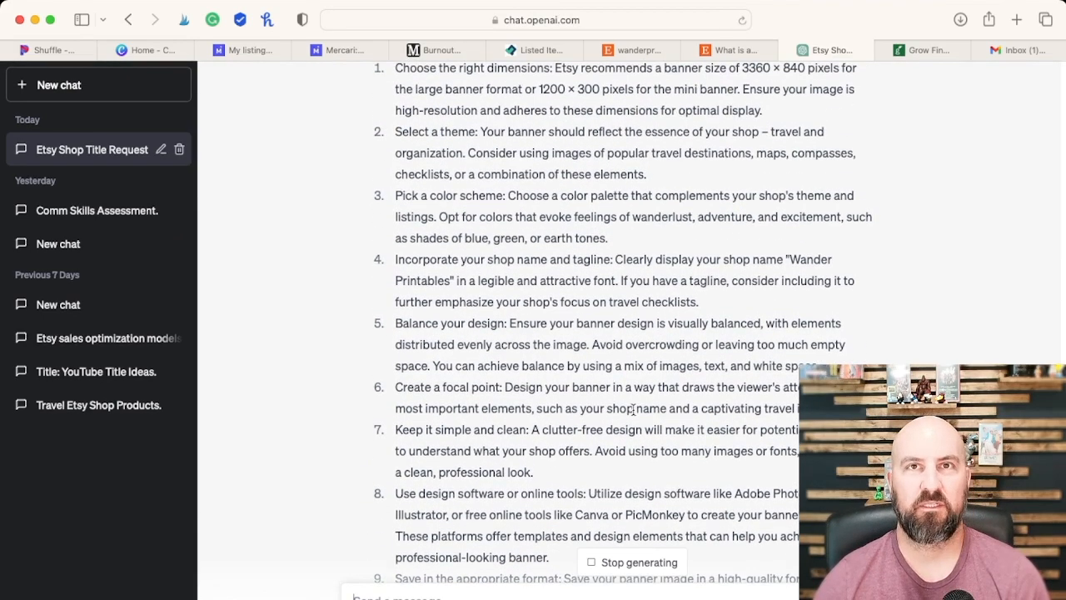
scroll(629, 406, "up", 3)
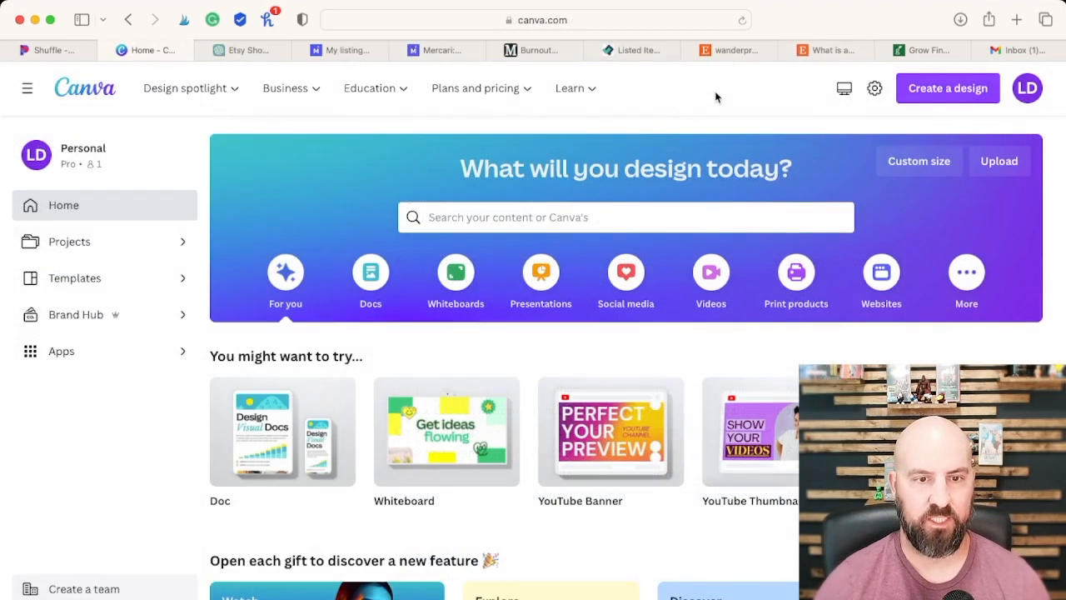
Step: Switch to Canva and create a new custom-size design of 1200 × 300 px
left_click(916, 88)
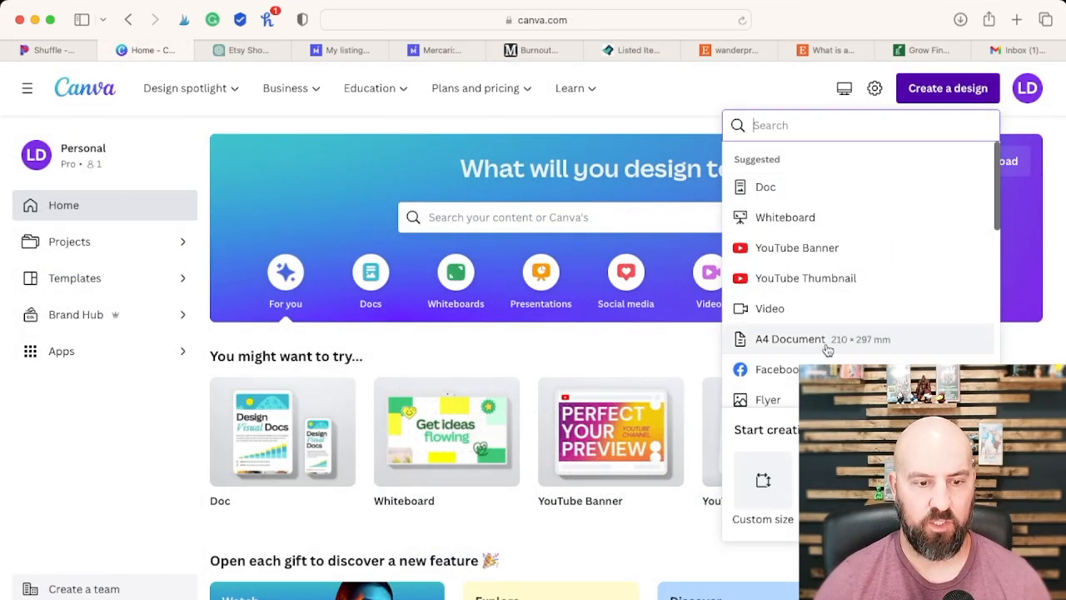
left_click(763, 496)
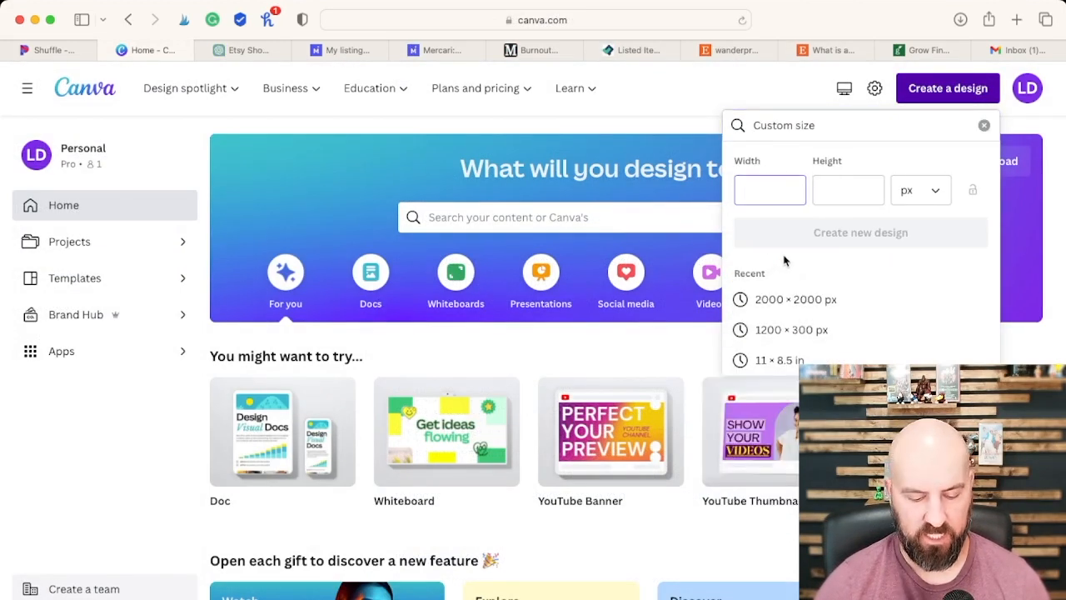
type("1200")
left_click(842, 184)
type("300")
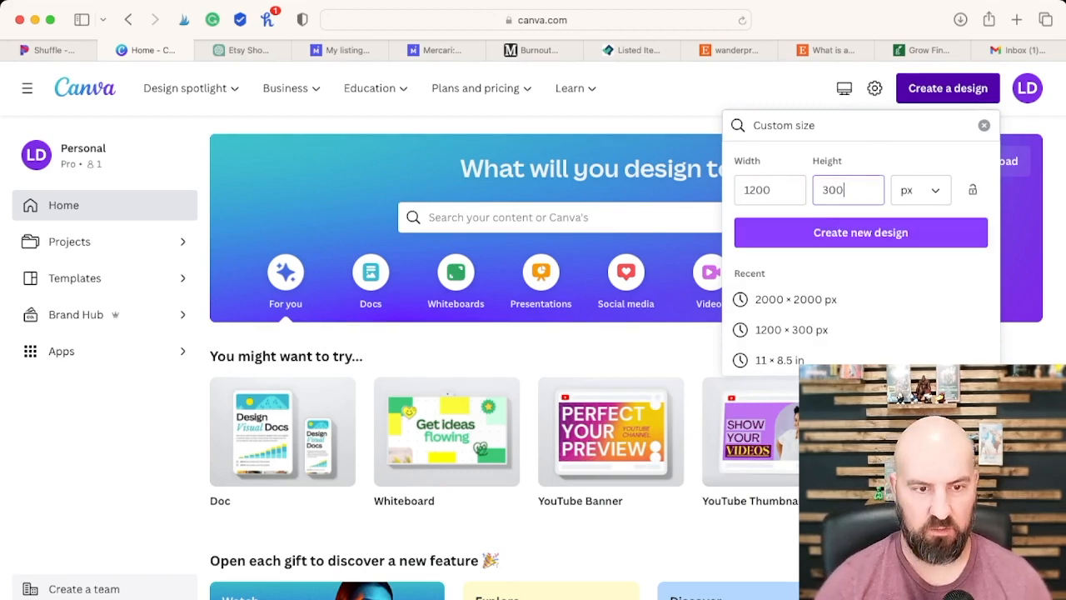
left_click(916, 233)
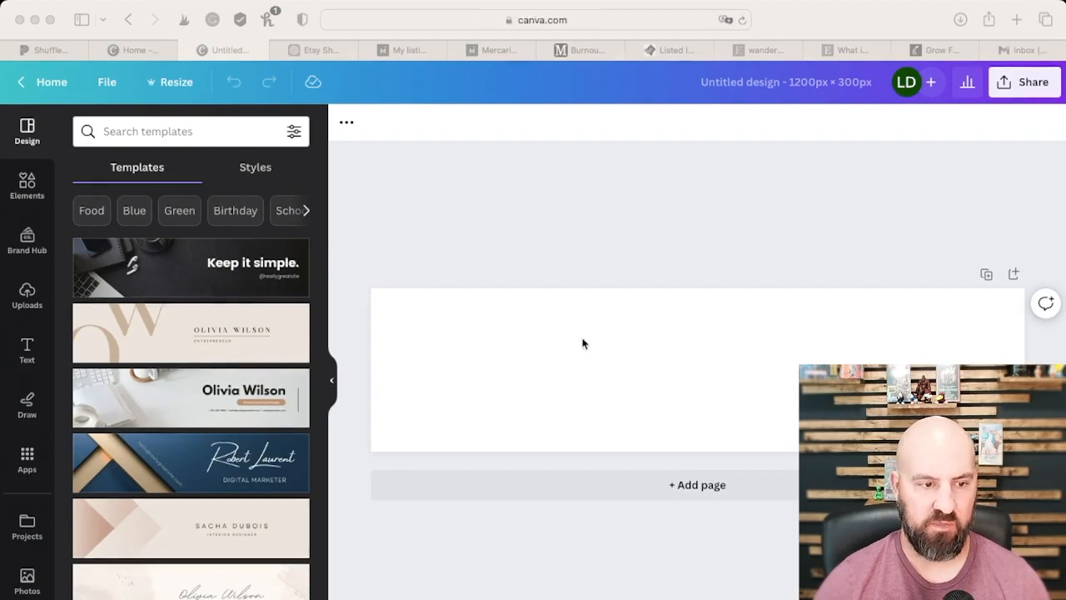
Step: Add the uploaded Wander Printables logo to the blank banner, enlarge it and center it
left_click_drag(451, 284, 839, 500)
left_click_drag(781, 407, 769, 363)
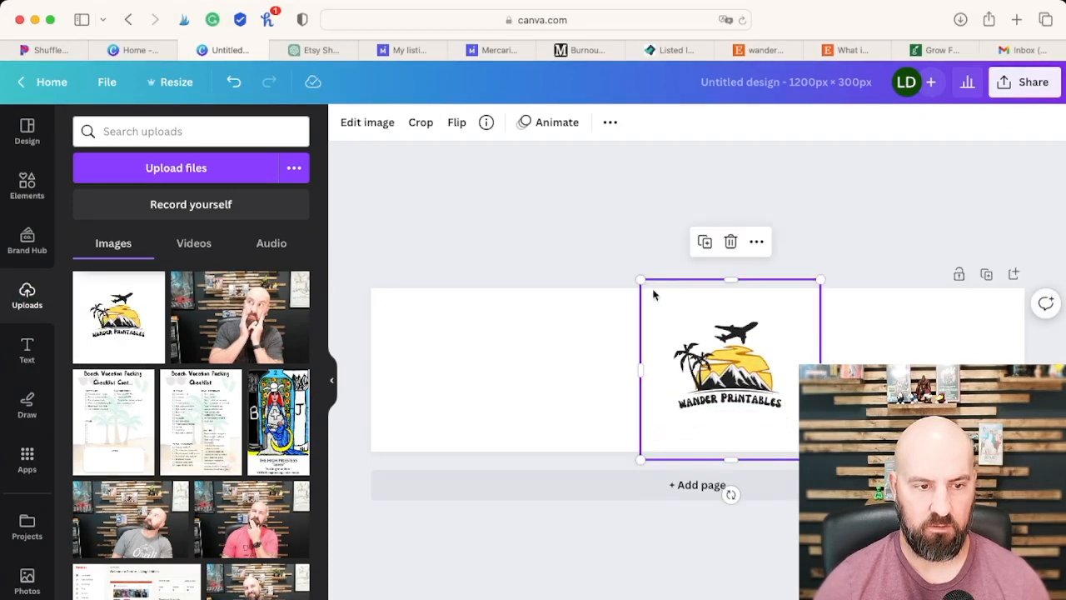
left_click_drag(643, 280, 539, 255)
left_click_drag(700, 361, 700, 403)
left_click(726, 163)
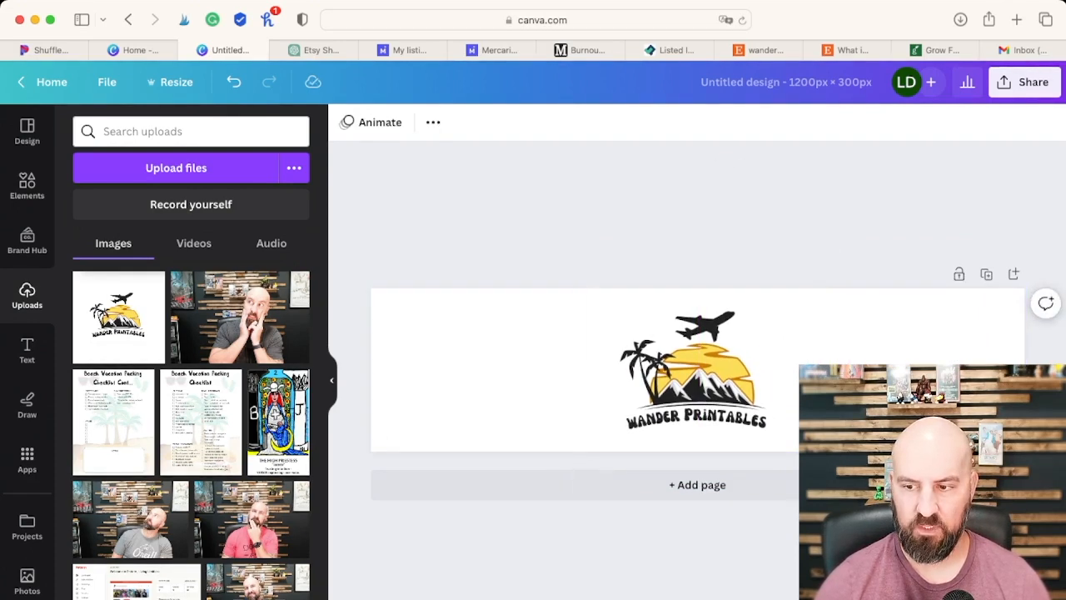
Step: Upload the Beach Vacation Packing Checklist image and place it on the banner to the left of the logo, slightly enlarged
left_click_drag(2, 367, 474, 359)
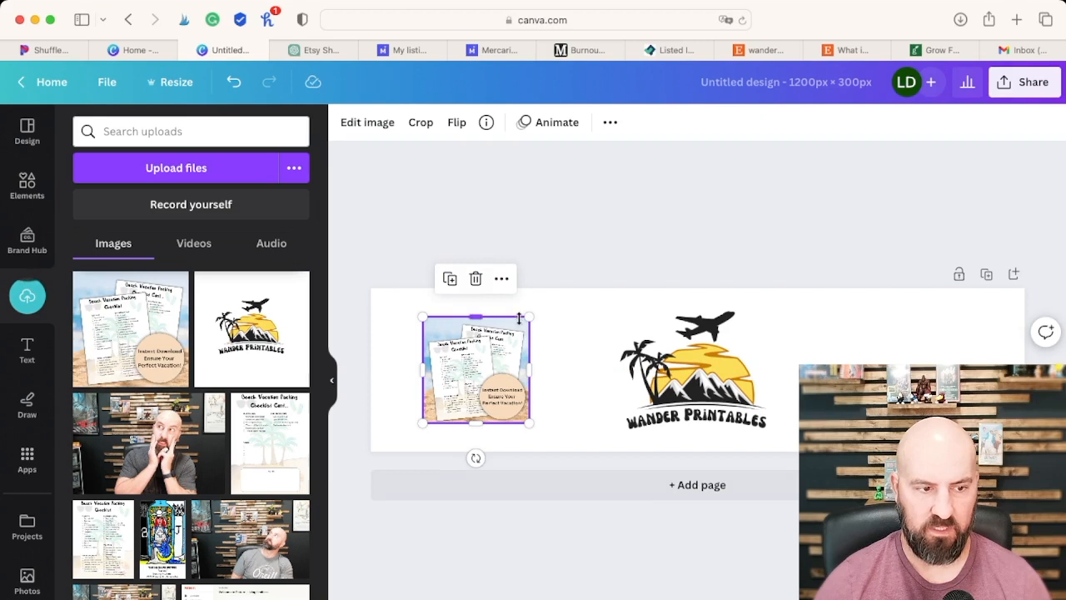
mouse_move(528, 318)
left_mouse_down()
mouse_move(630, 281)
mouse_move(534, 315)
left_mouse_up()
left_click_drag(472, 339, 495, 341)
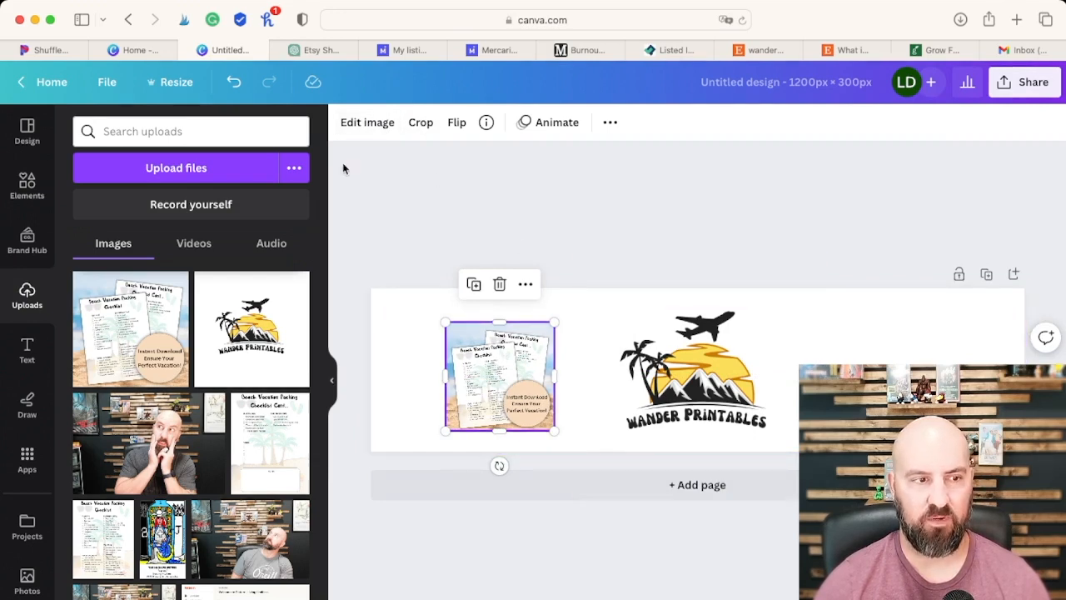
Step: Remove the checklist image's background, enlarge it to nearly the banner's height and reposition it left of the logo
left_click(369, 123)
left_click(109, 462)
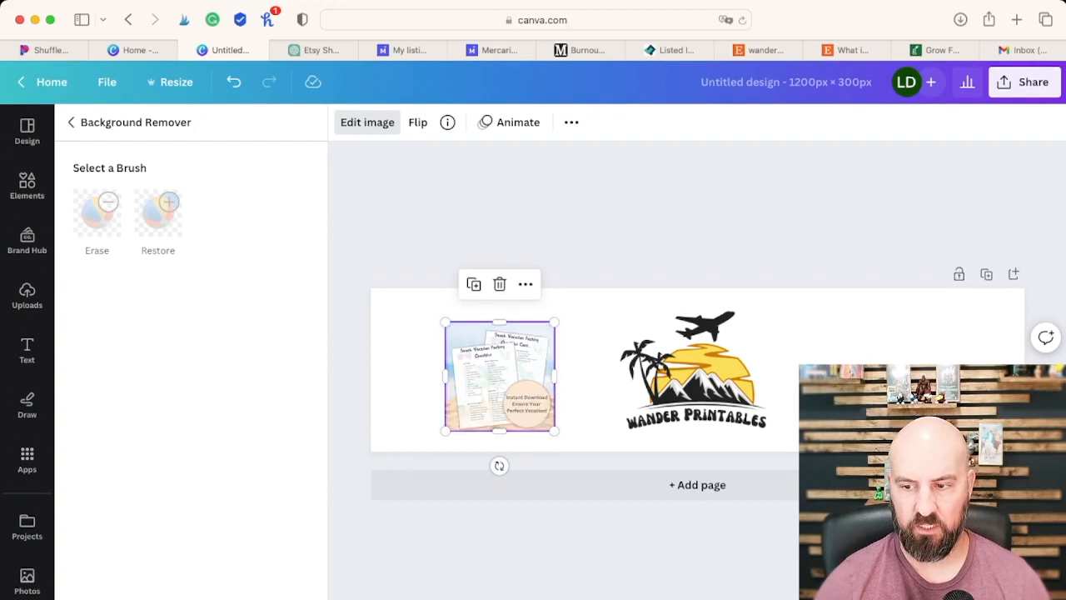
left_click_drag(553, 321, 602, 320)
left_click_drag(479, 342, 453, 353)
Step: Apply a Glow shadow to the checklist image with blur 10 and transparency 26
left_click(72, 123)
left_click(199, 465)
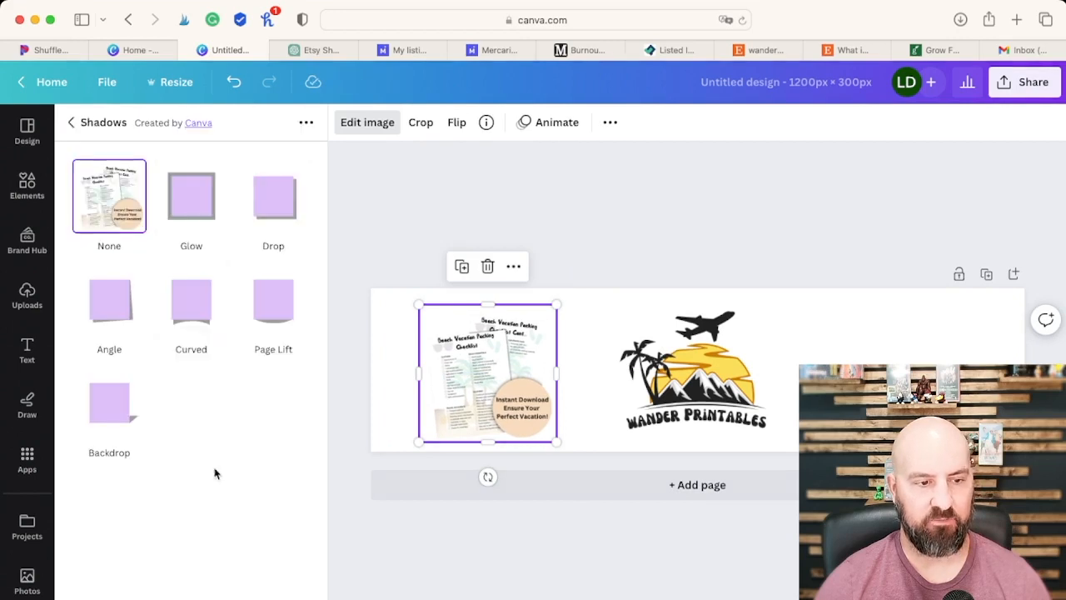
left_click(216, 208)
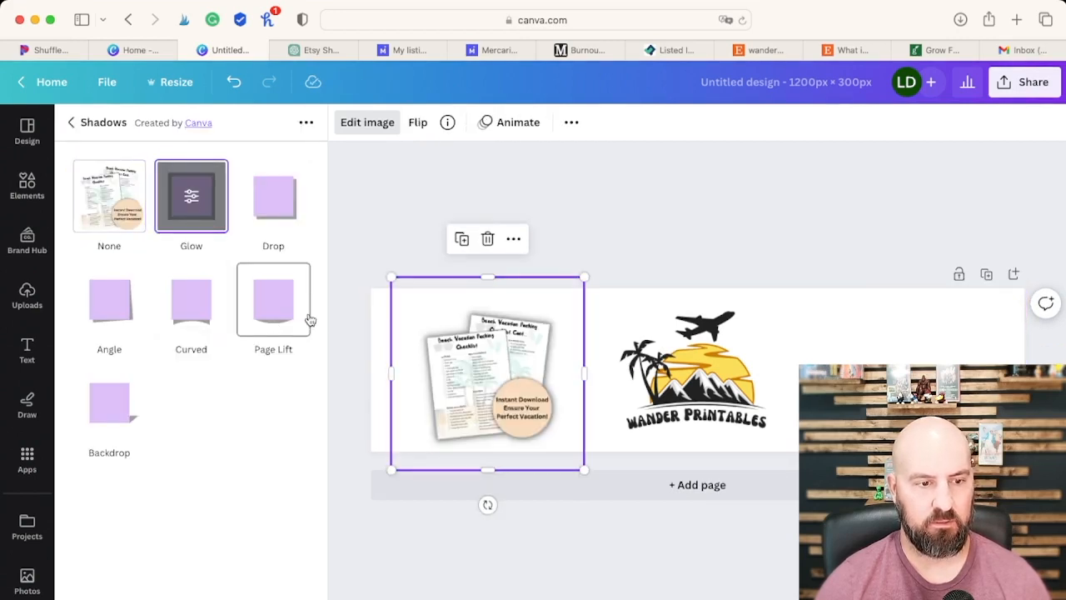
left_click(197, 204)
left_click_drag(132, 287, 197, 291)
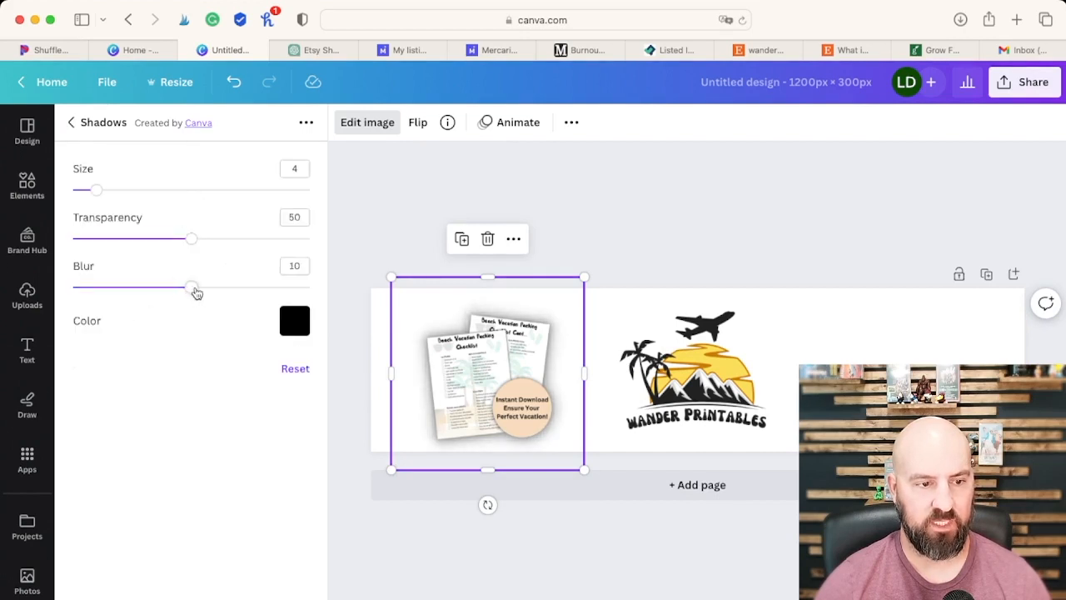
left_click(147, 240)
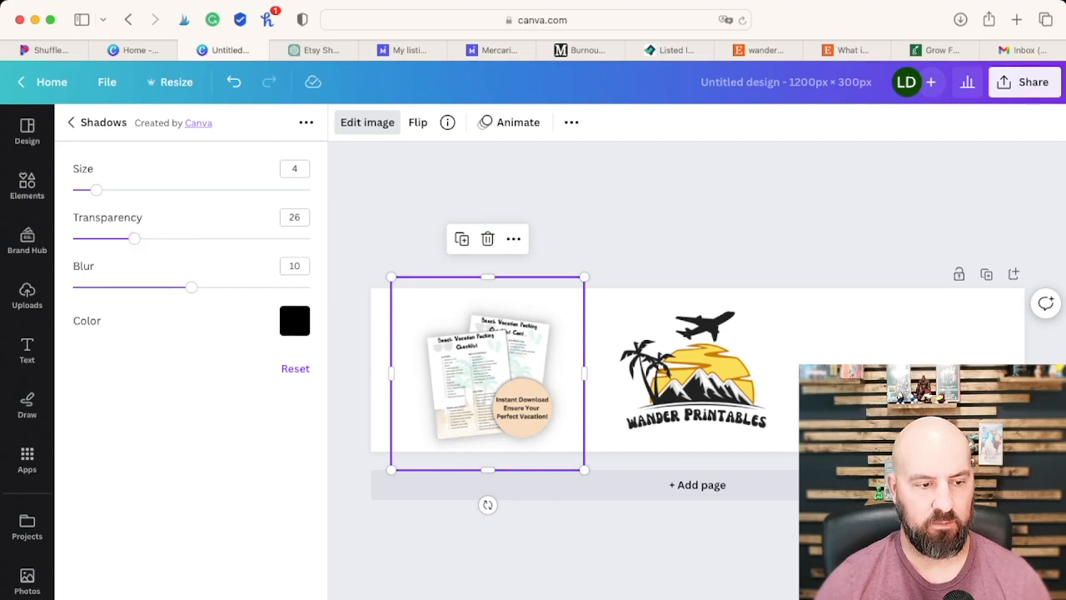
Step: Leave the shadow settings and move the checklist image slightly farther left of the logo
left_click(72, 122)
left_click_drag(533, 331, 516, 330)
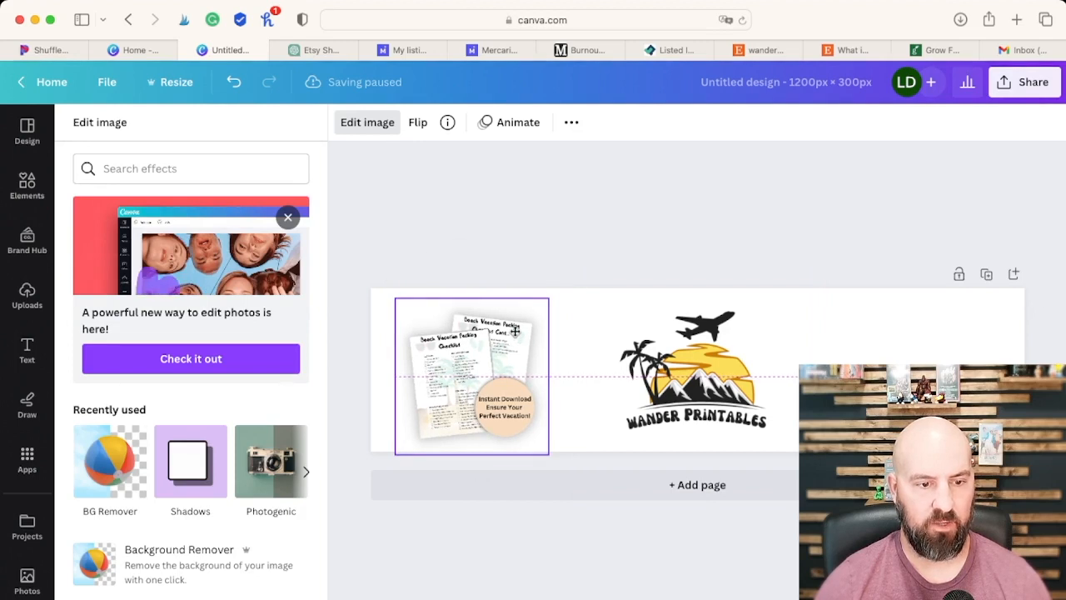
left_click(761, 219)
left_click(699, 350)
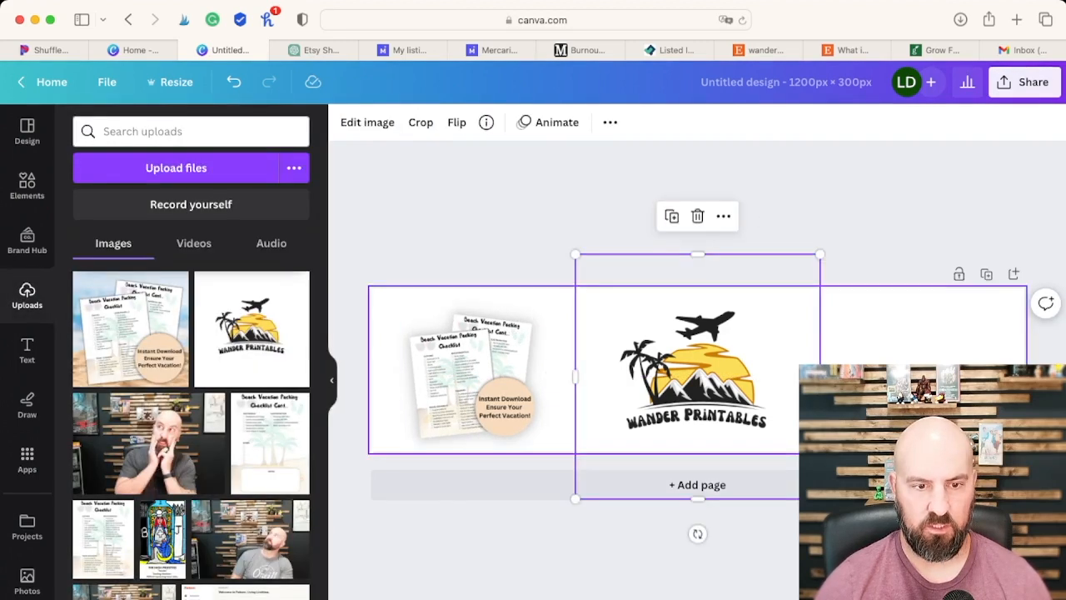
left_click(836, 218)
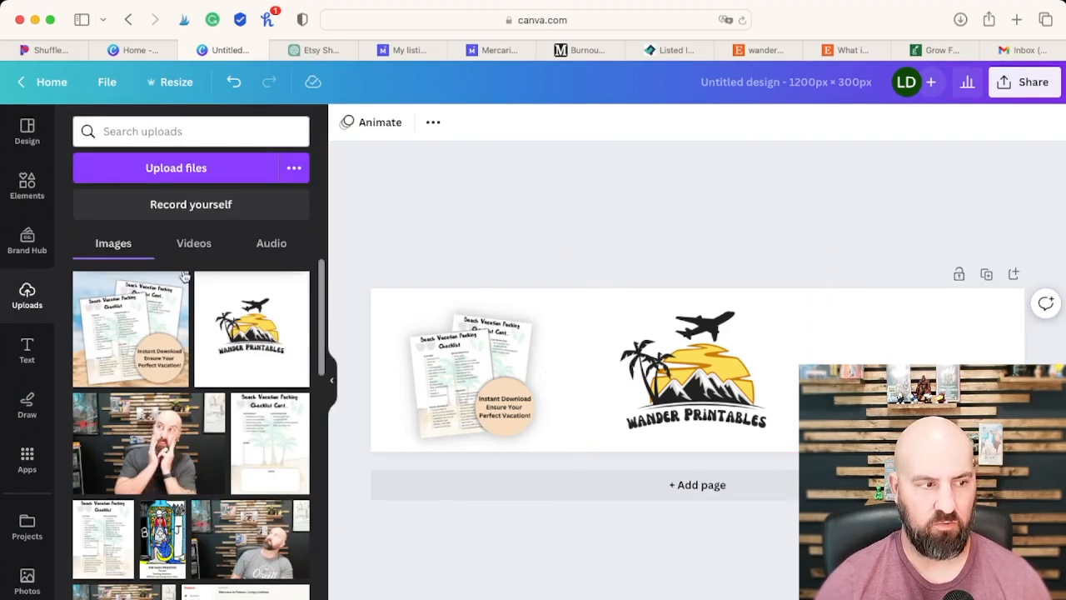
Step: Search the elements library for "travel" and look through the suggested graphics
left_click(27, 183)
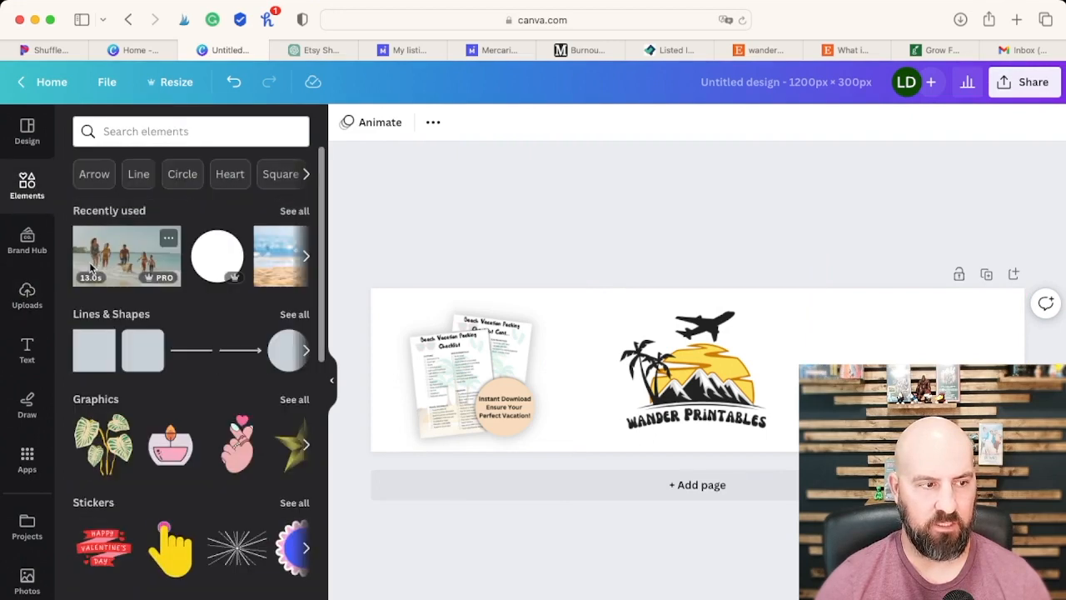
left_click(152, 131)
type("travel")
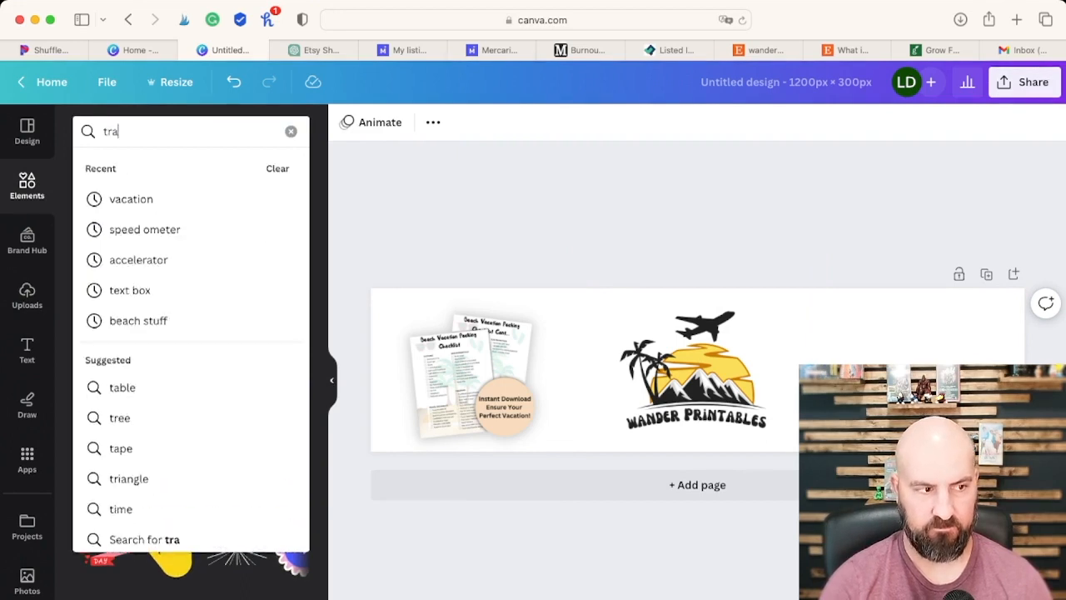
key("Return")
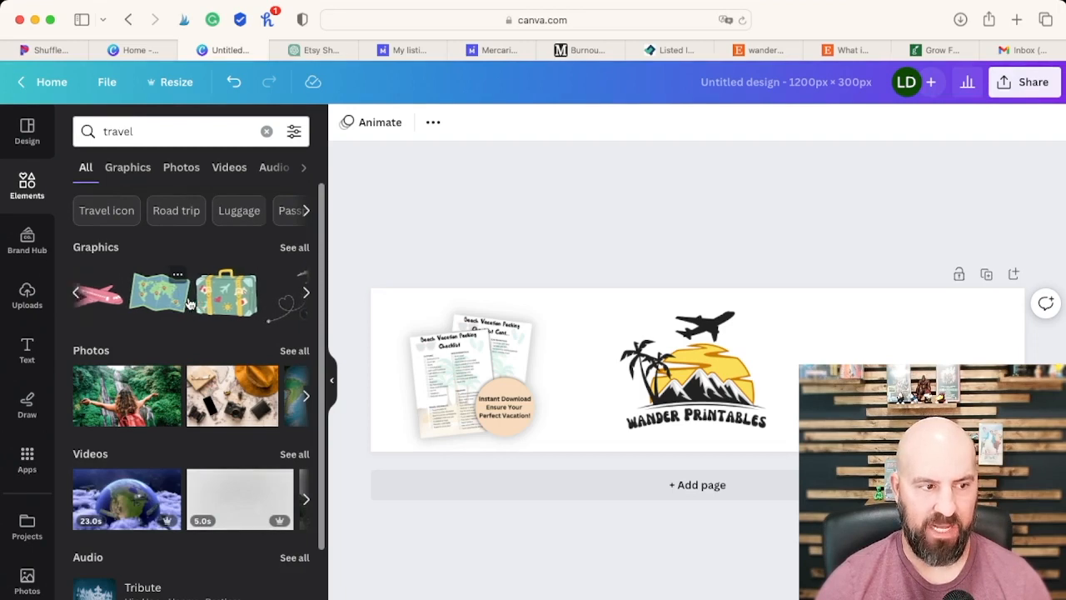
scroll(183, 309, "right", 3)
Step: Search the elements library for "map" and browse all of the map graphics
left_click(118, 131)
double_click(117, 129)
type("map")
key("Return")
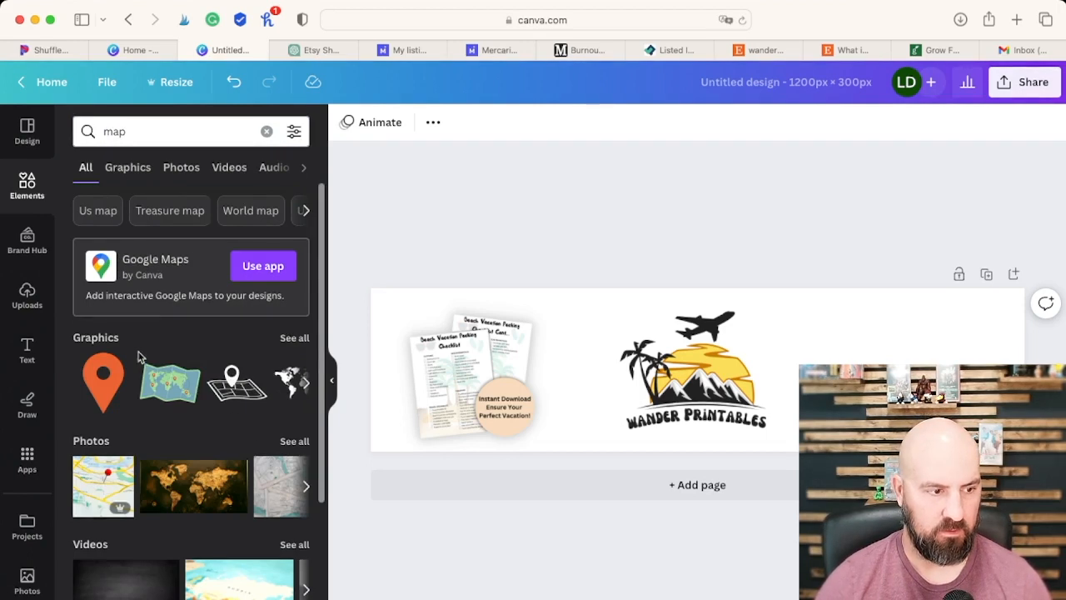
left_click(292, 338)
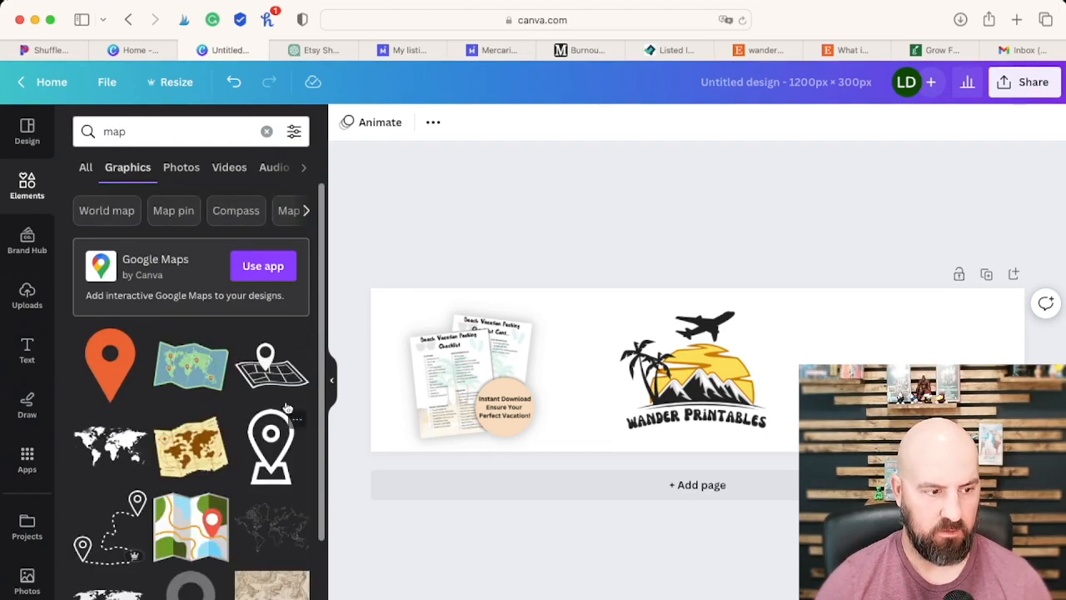
scroll(250, 425, "down", 1)
scroll(245, 428, "down", 3)
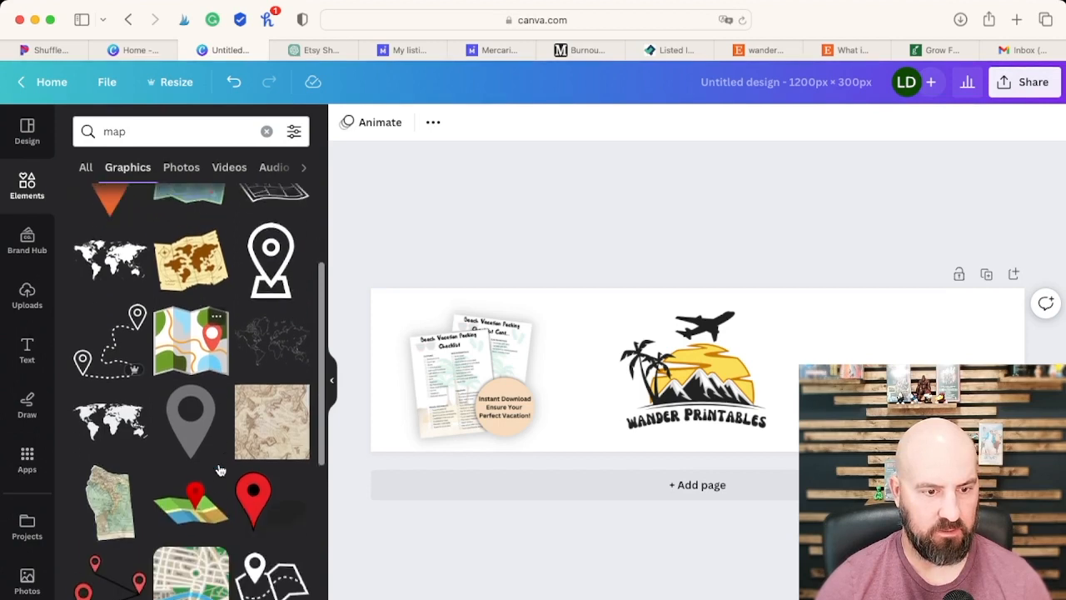
scroll(194, 463, "down", 5)
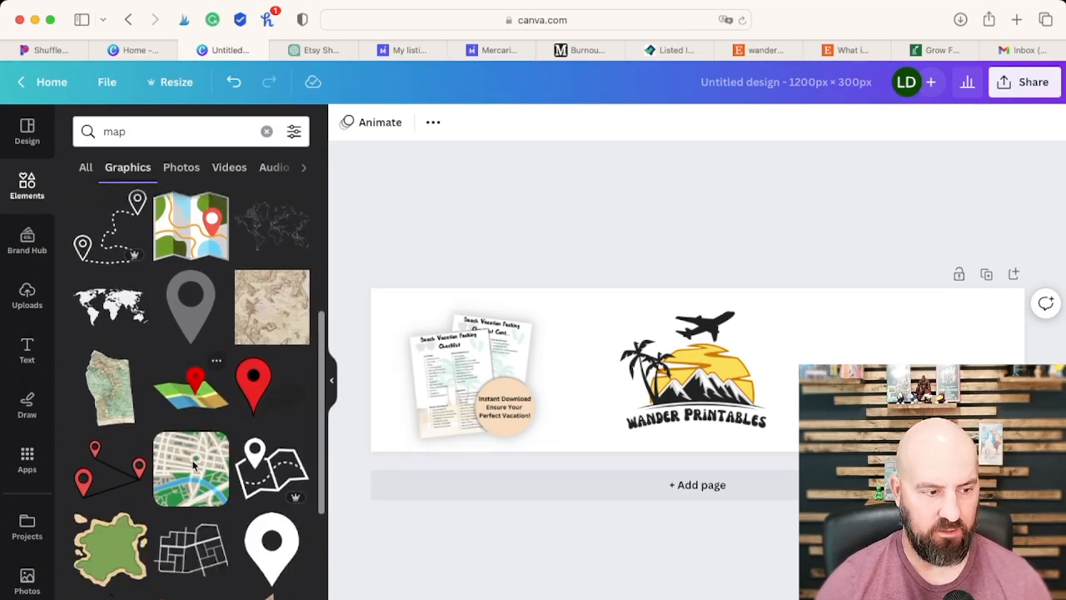
scroll(193, 465, "down", 3)
scroll(193, 465, "down", 6)
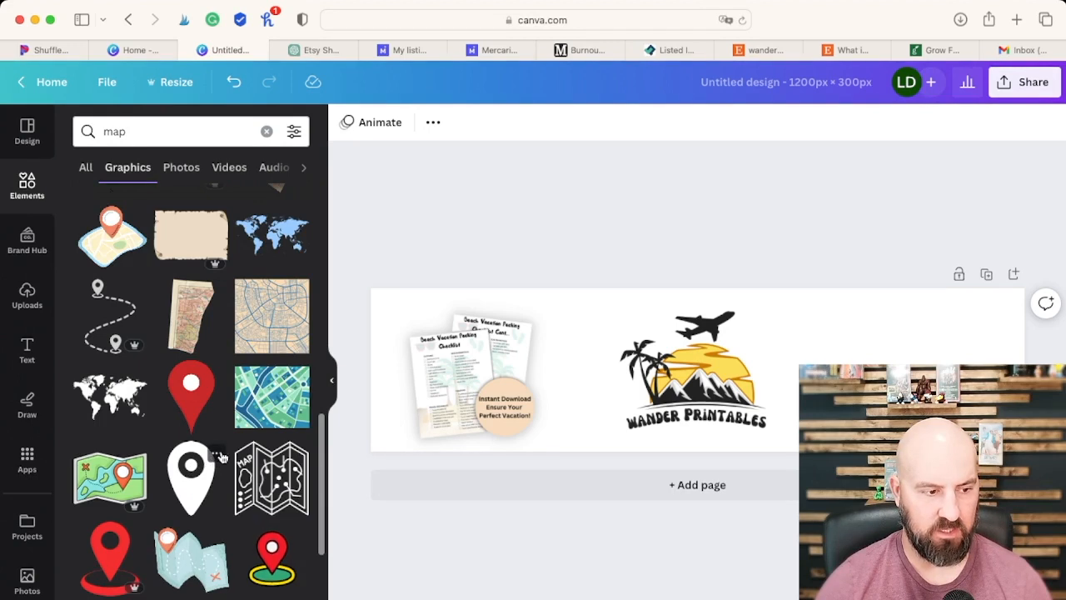
scroll(222, 456, "up", 15)
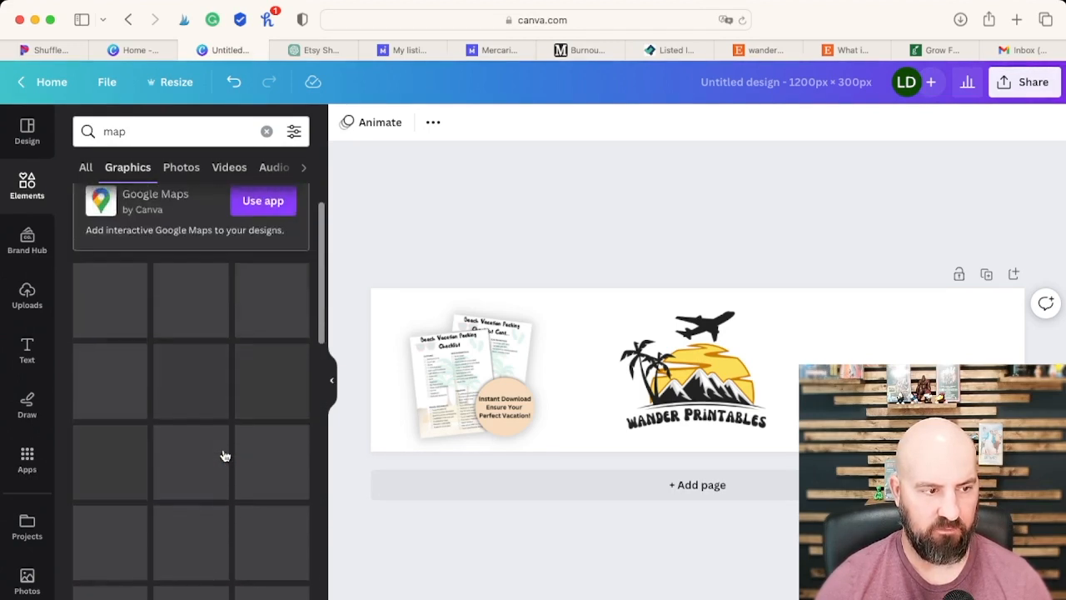
Step: Try the blue-and-green world map graphic to the right of the logo, tilted and enlarged, and delete it
left_click(184, 290)
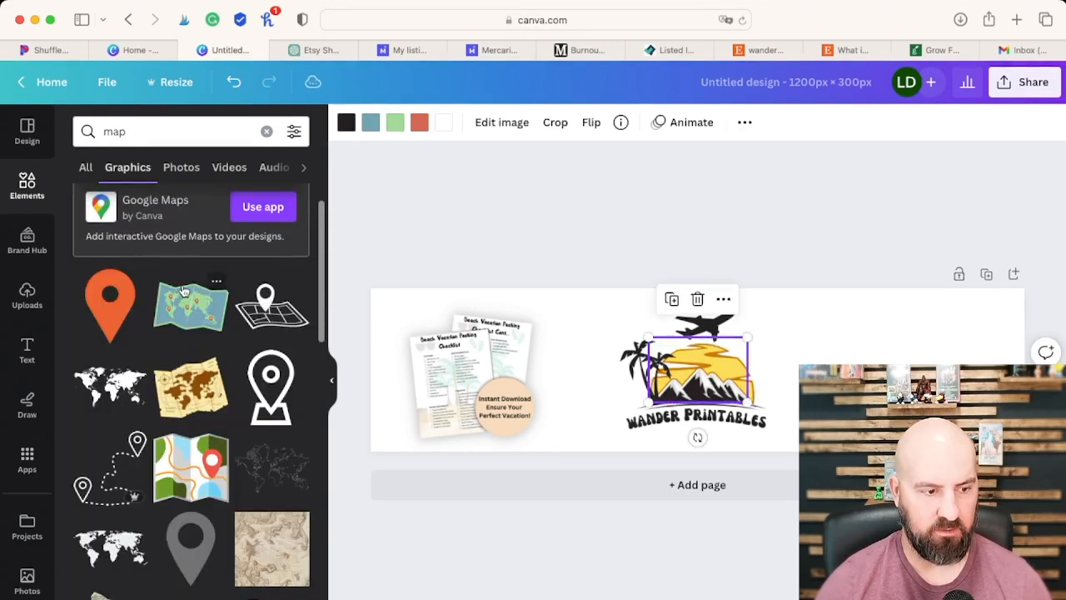
left_click_drag(758, 354, 1004, 354)
left_click_drag(945, 422, 928, 420)
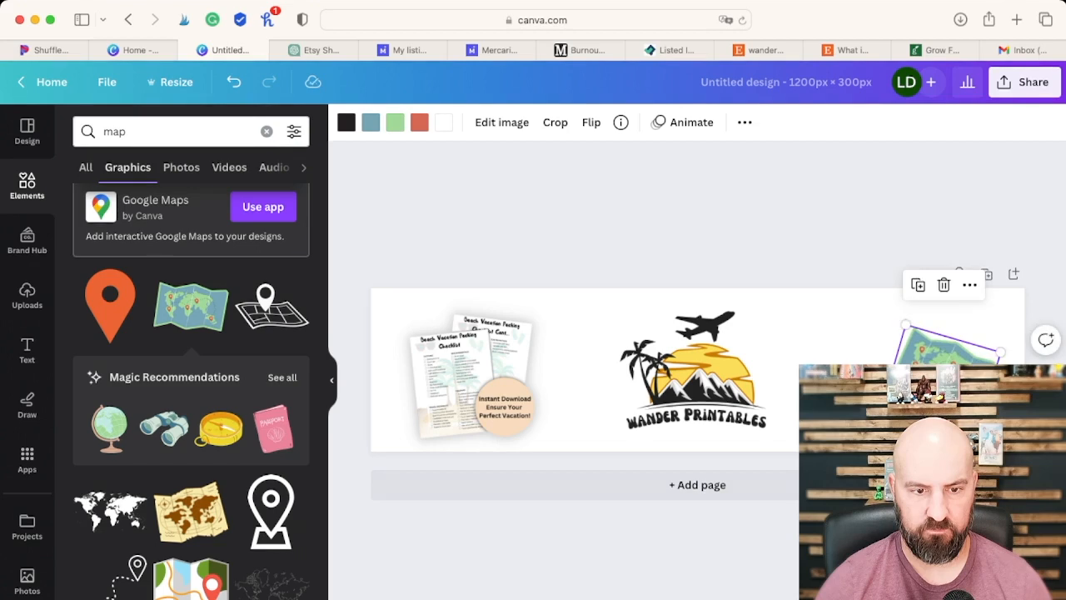
left_click_drag(887, 389, 820, 408)
left_click_drag(926, 376, 933, 358)
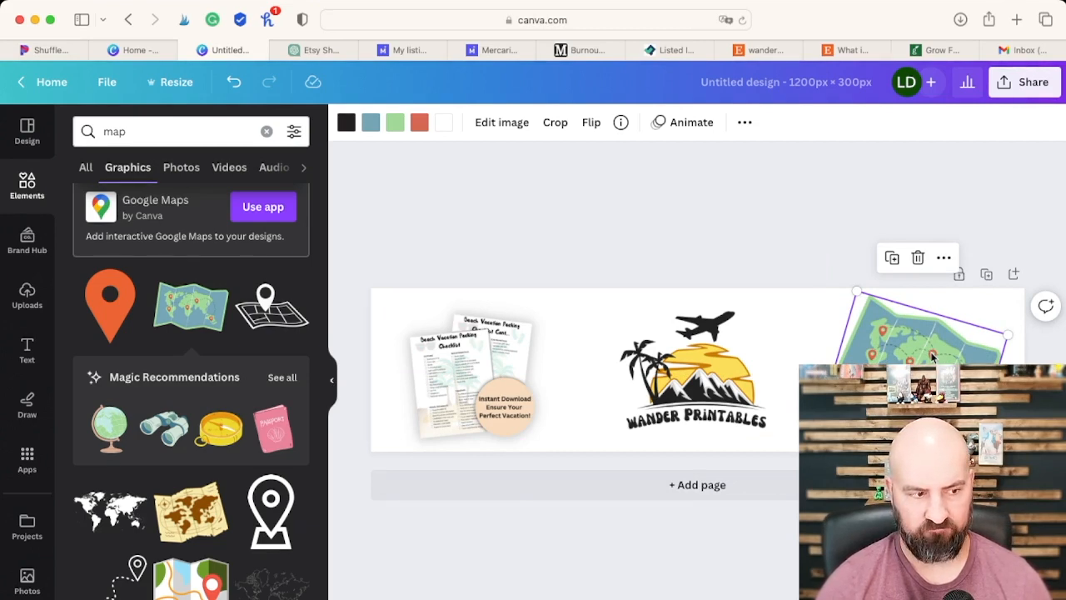
key("Delete")
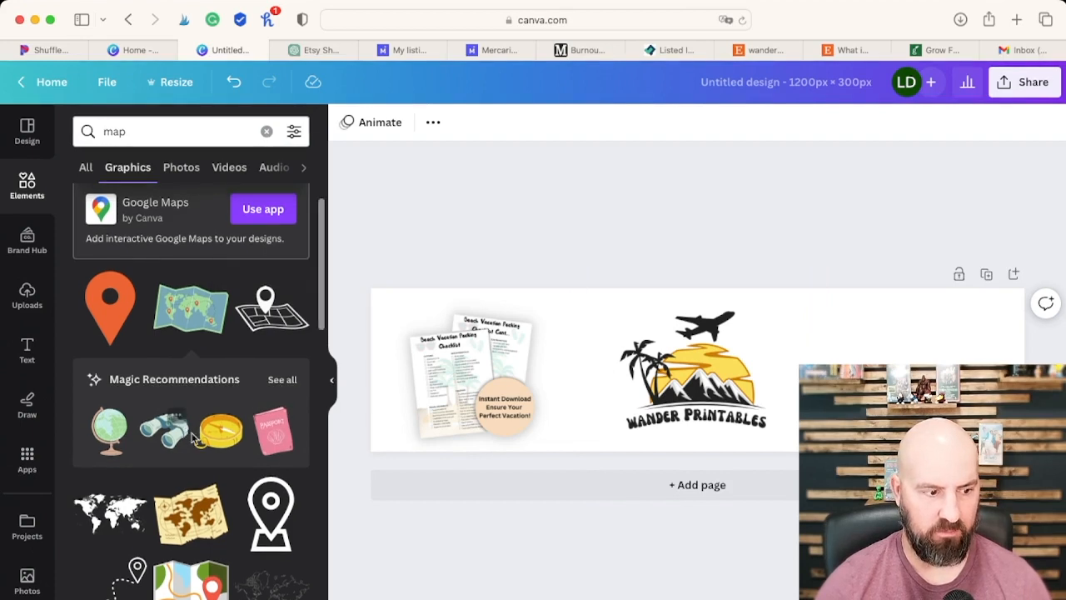
Step: Add the vintage brown map graphic from the map results and enlarge it to cover the whole banner
scroll(192, 440, "down", 5)
scroll(192, 440, "down", 1)
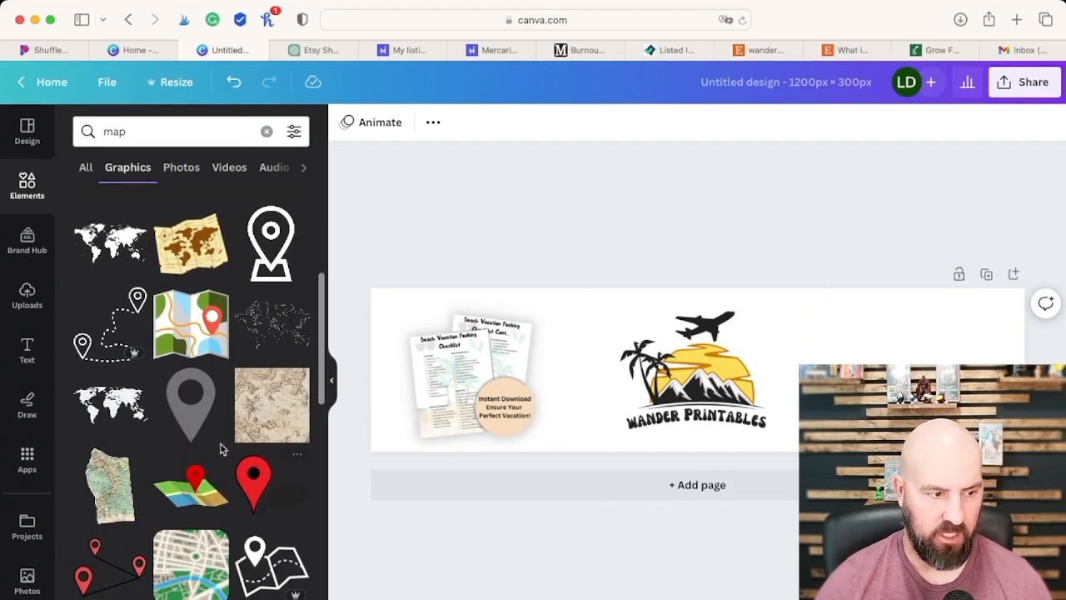
scroll(234, 493, "down", 5)
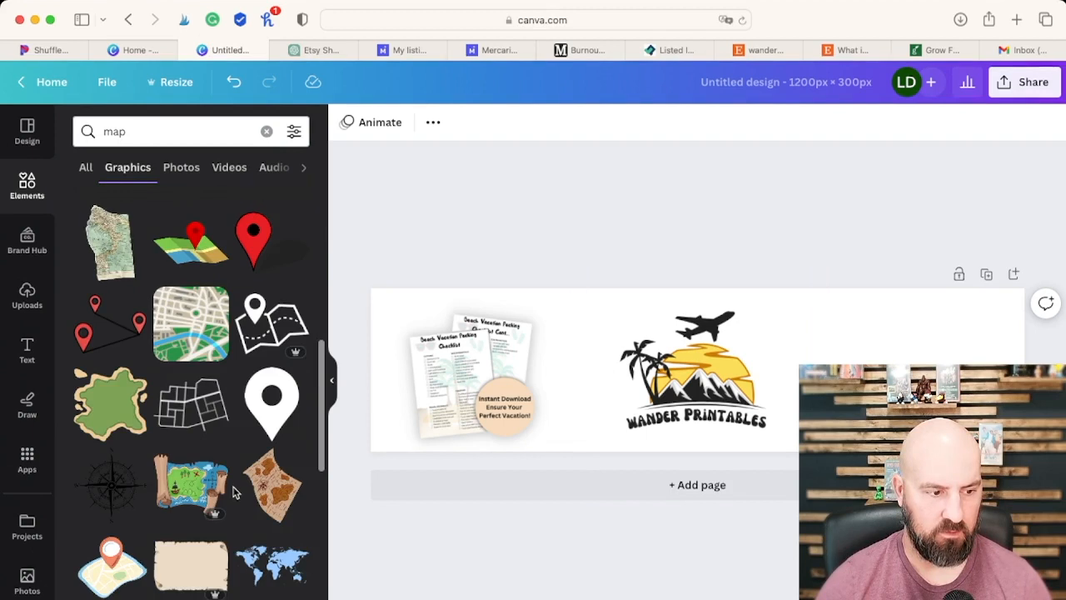
scroll(234, 493, "down", 15)
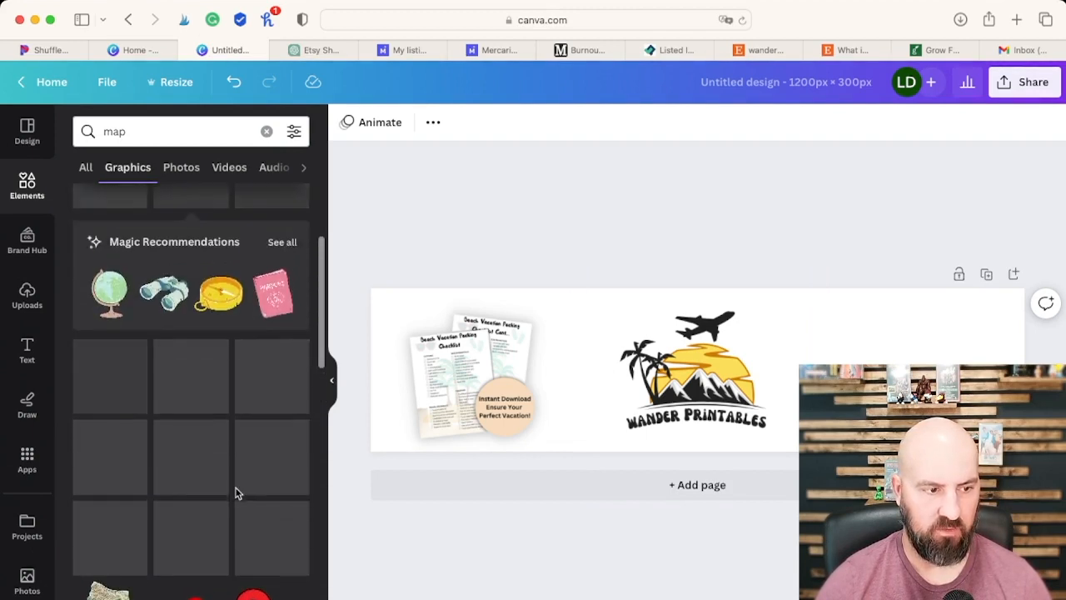
left_click(265, 536)
left_click_drag(762, 305, 969, 141)
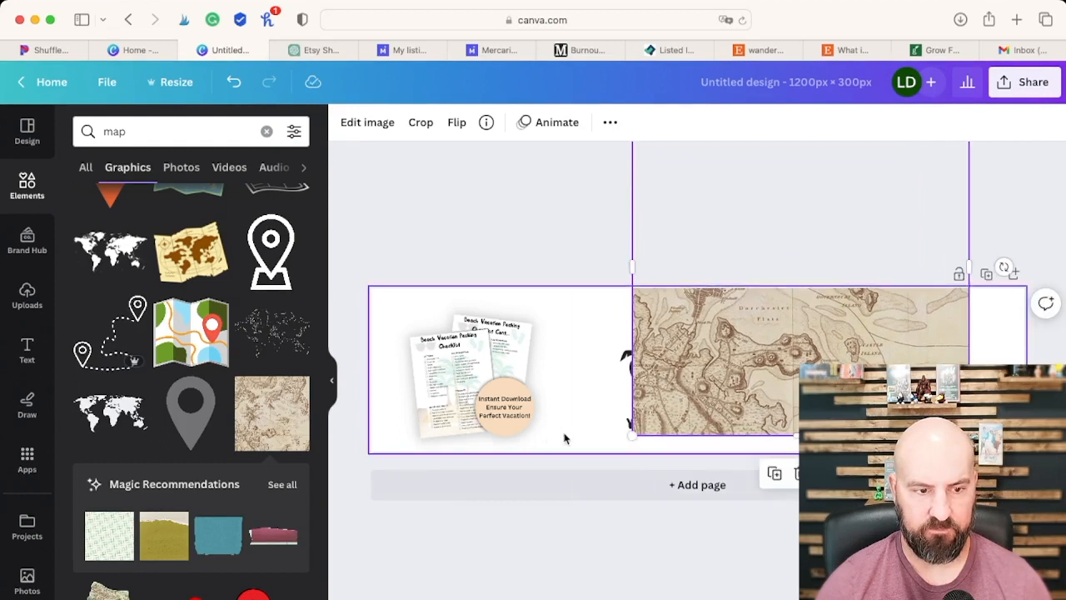
left_click_drag(633, 434, 401, 517)
left_click_drag(269, 575, 255, 583)
left_click_drag(969, 398, 1033, 397)
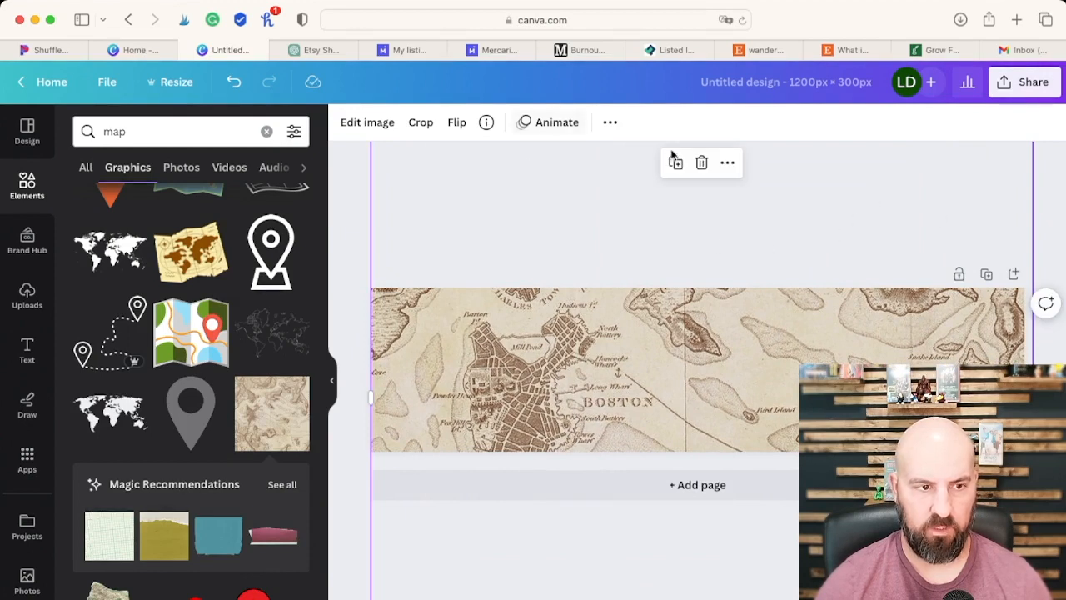
Step: Set the vintage map image as the banner's background, behind the checklist image and the logo
left_click(727, 165)
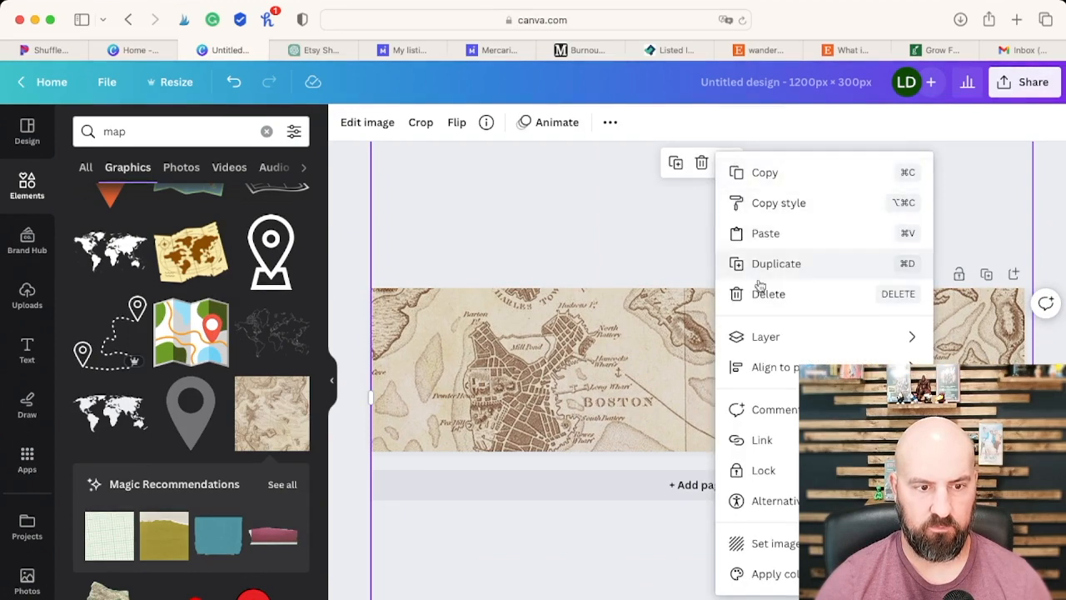
mouse_move(780, 355)
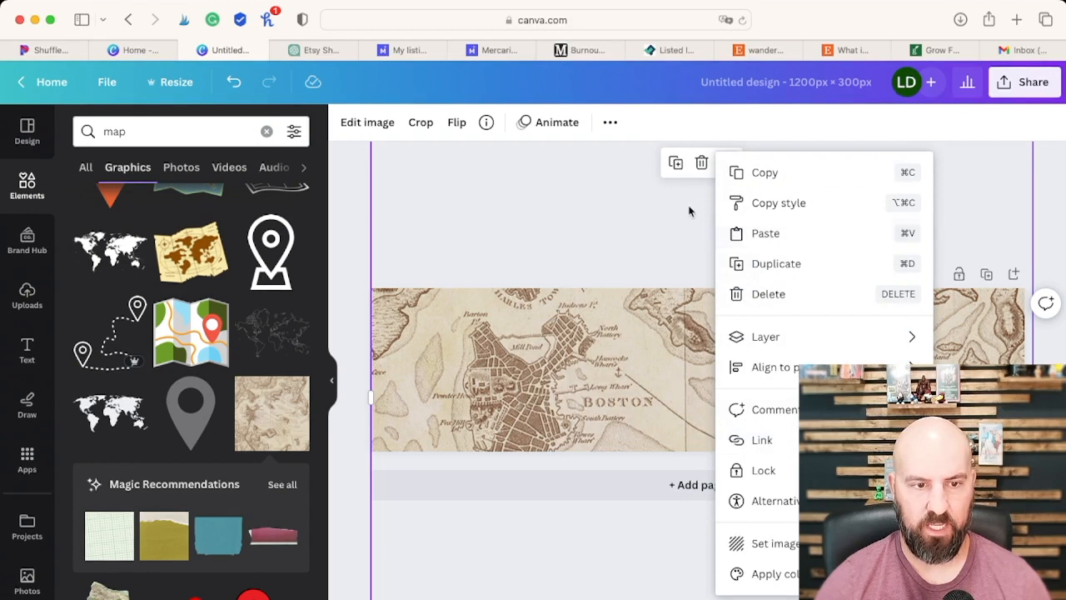
left_click(617, 208)
left_click(947, 342)
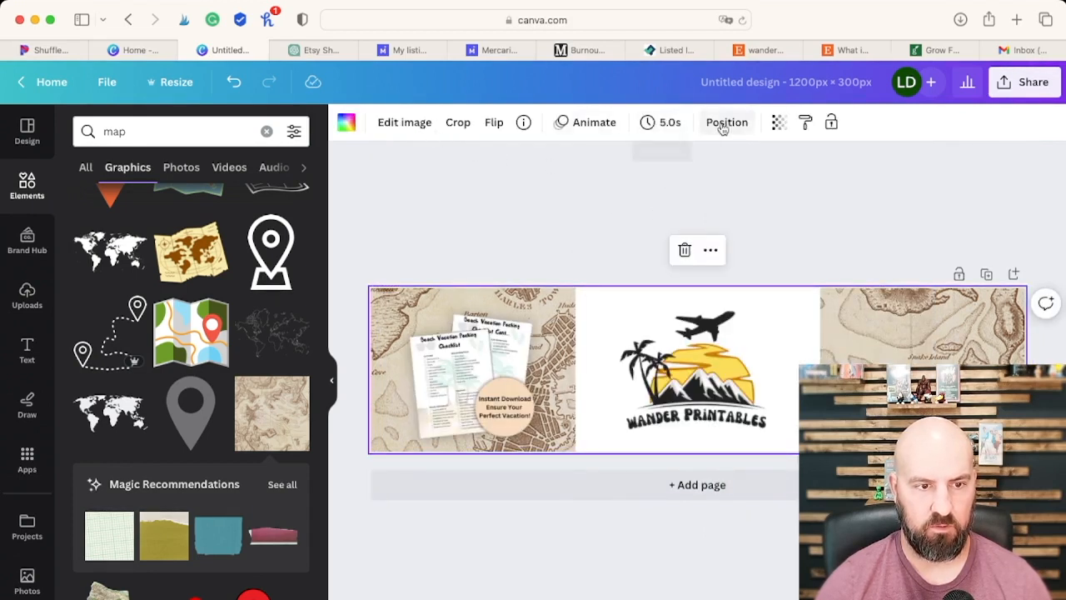
left_click(715, 124)
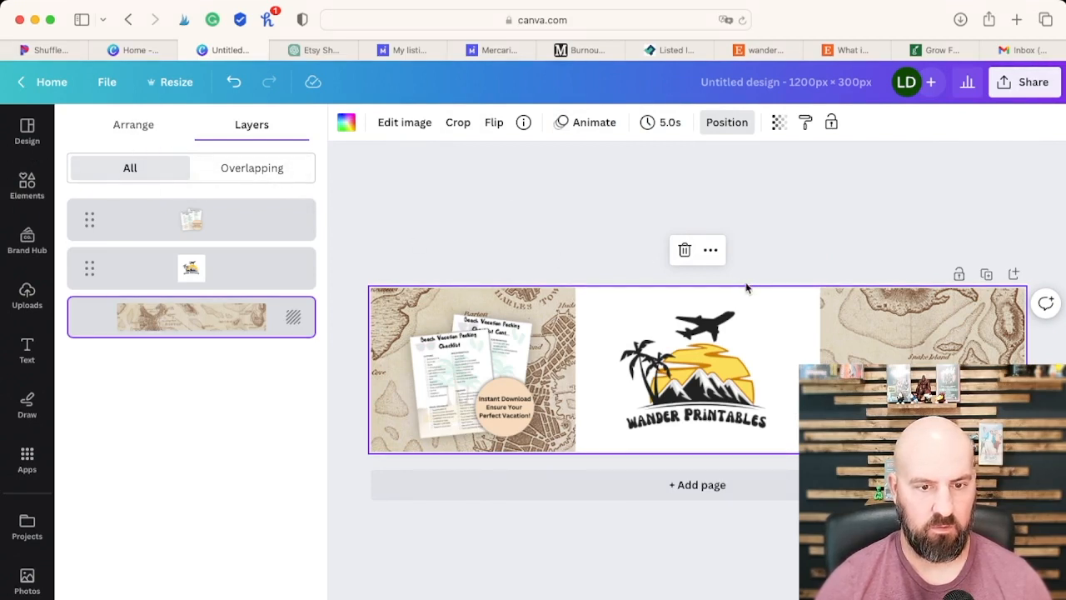
left_click(712, 252)
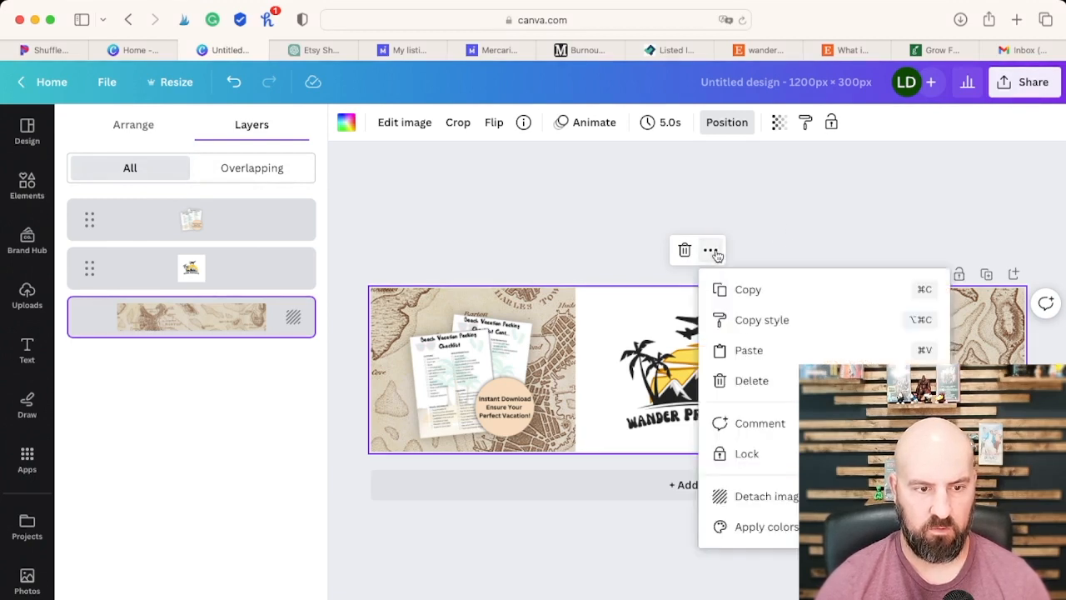
left_click(563, 281)
left_click(477, 374)
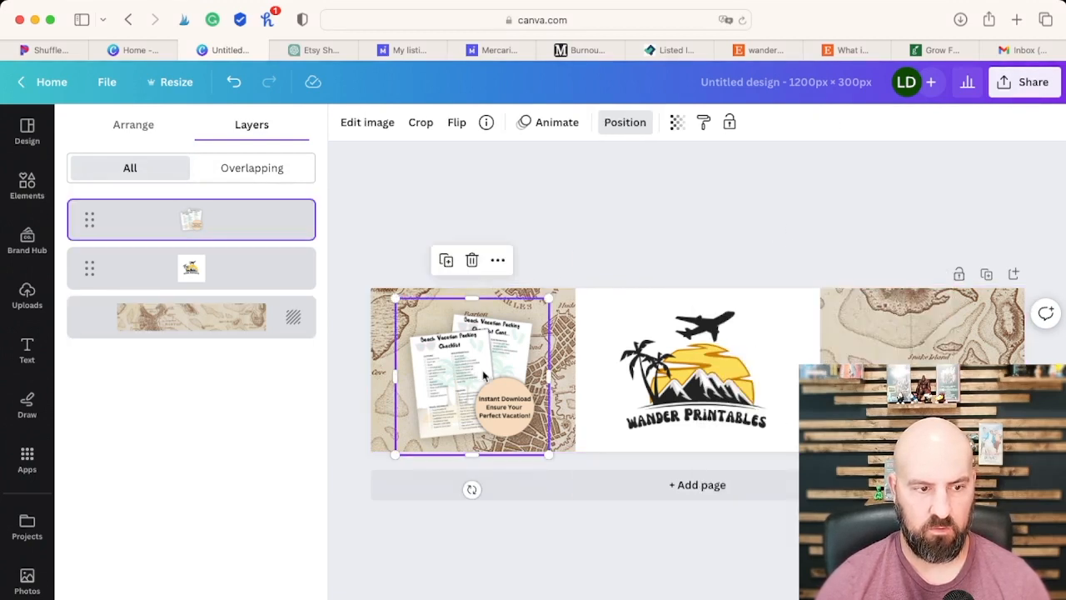
Step: Set the transparency of the map background to 23
left_click(900, 362)
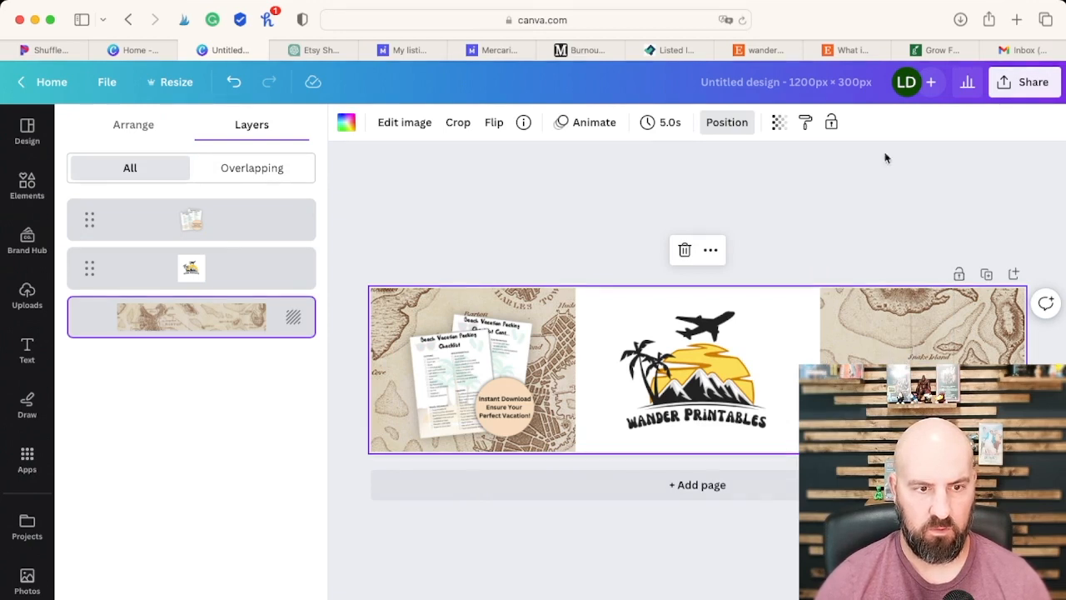
left_click(779, 122)
left_click_drag(704, 182, 670, 188)
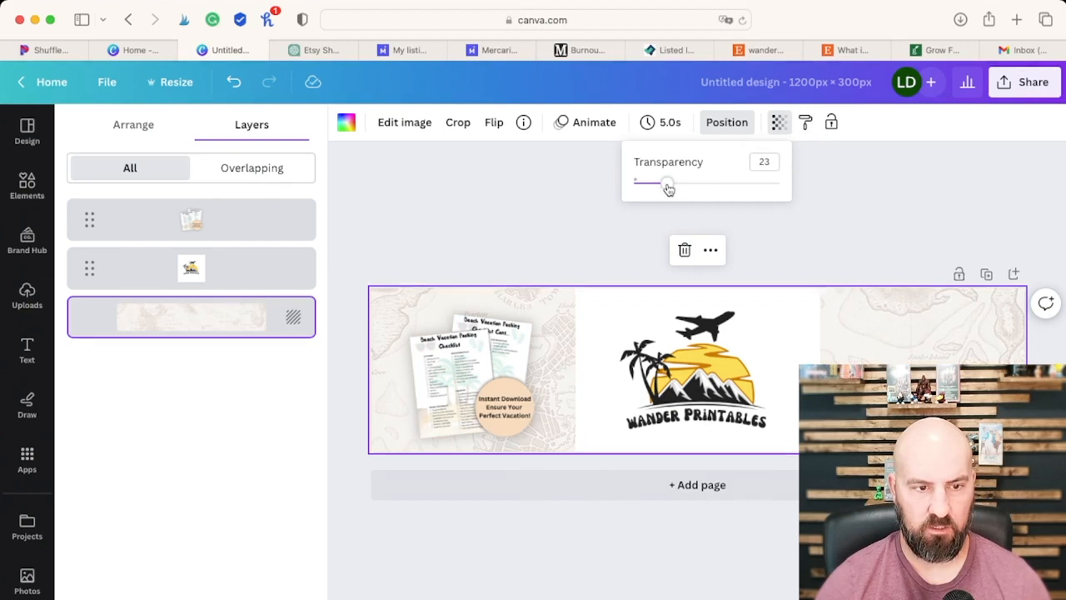
Step: Remove the white background from the Wander Printables logo with the Background Remover
left_click(766, 427)
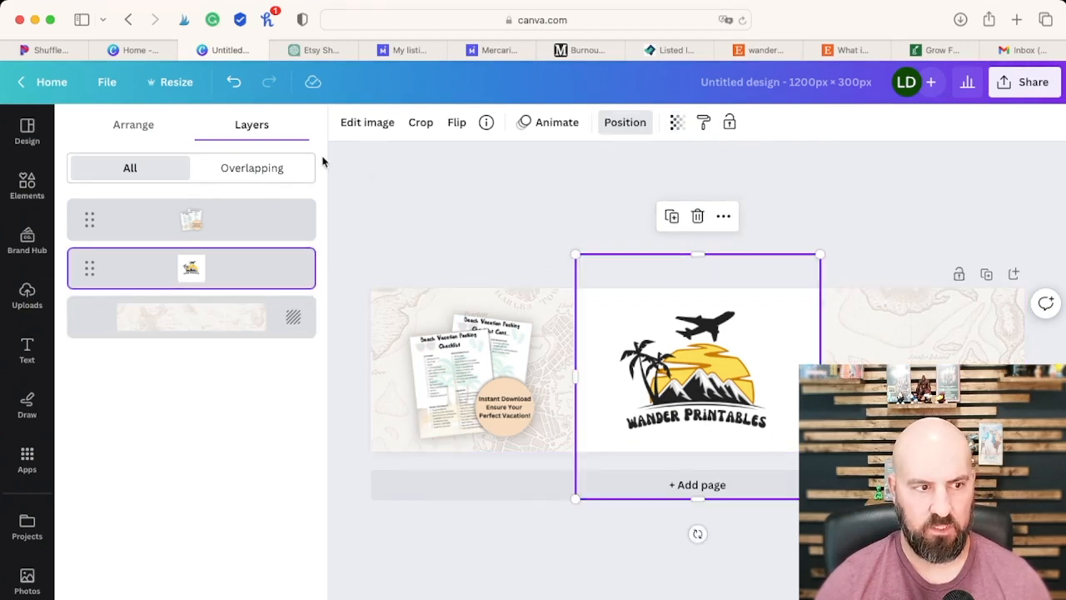
left_click(371, 125)
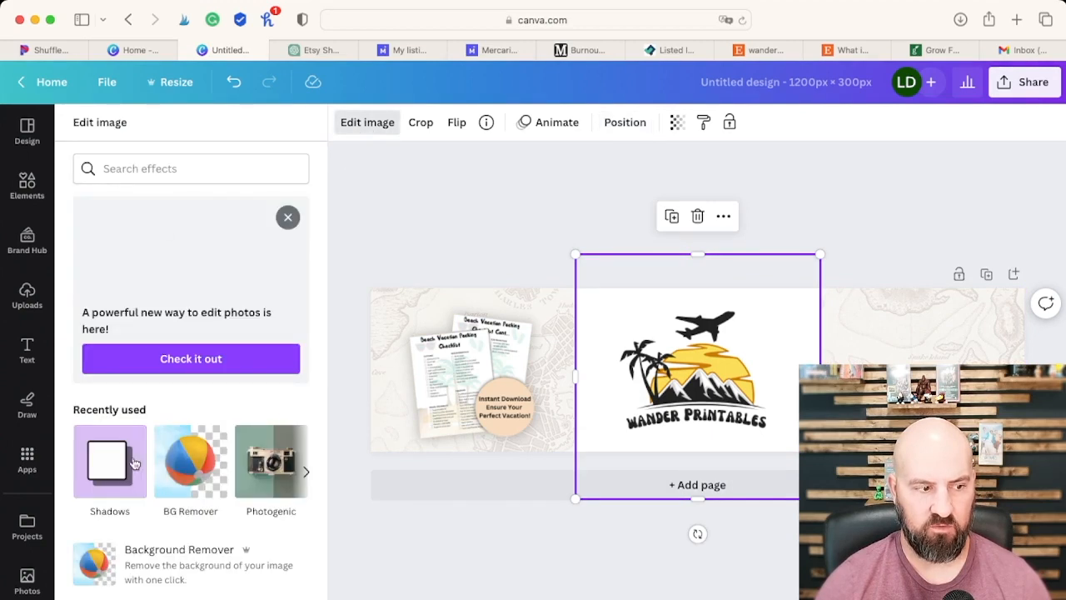
left_click(184, 477)
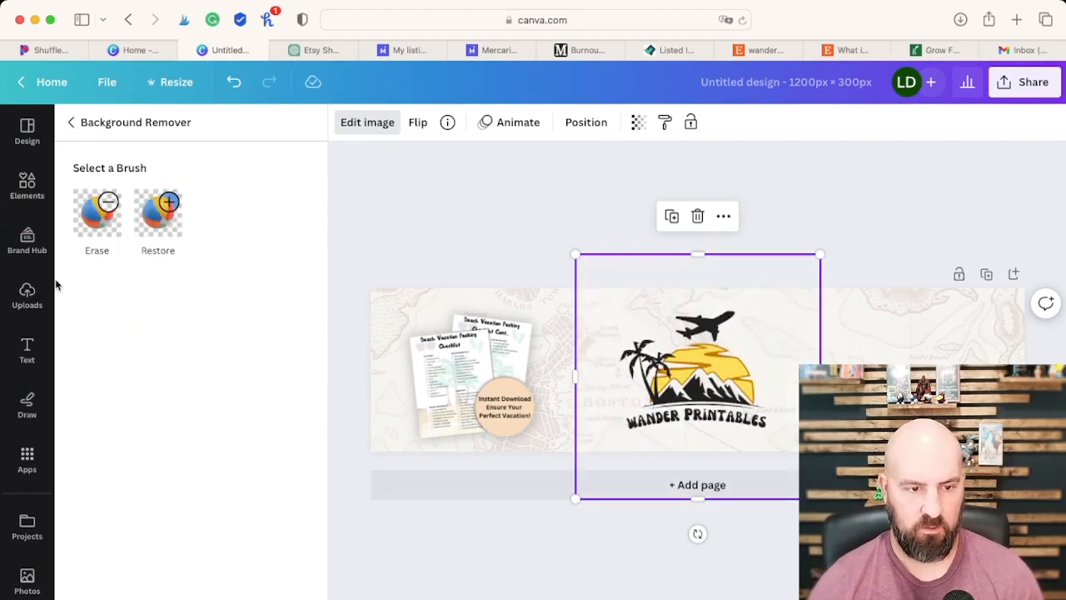
Step: Search the elements library for "globe" and place the brown desk globe graphic, enlarged, to the right of the logo
left_click(35, 184)
left_click(125, 131)
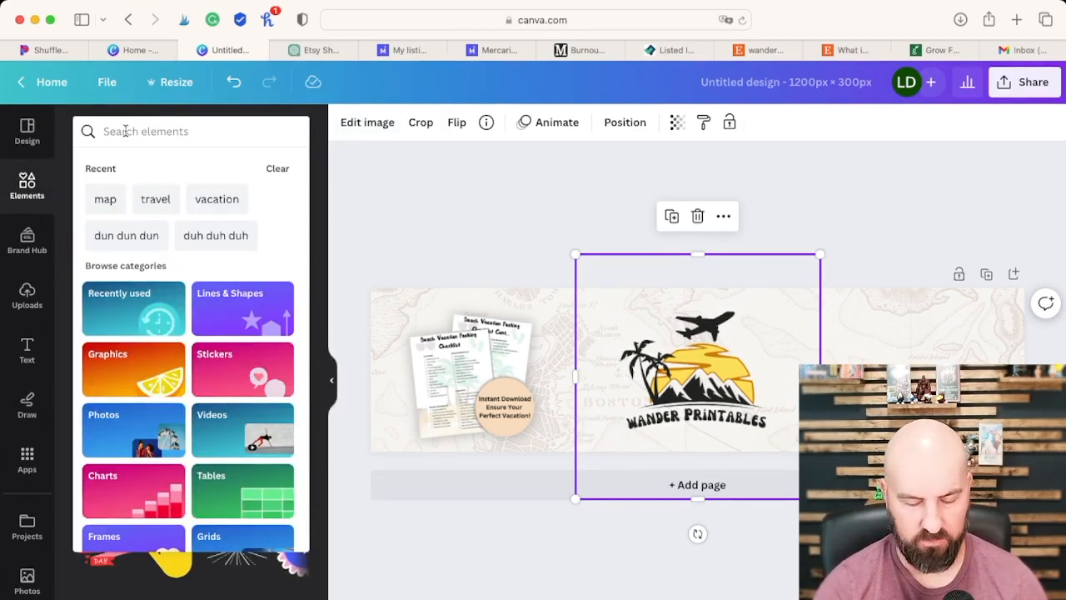
type("globe")
key("Return")
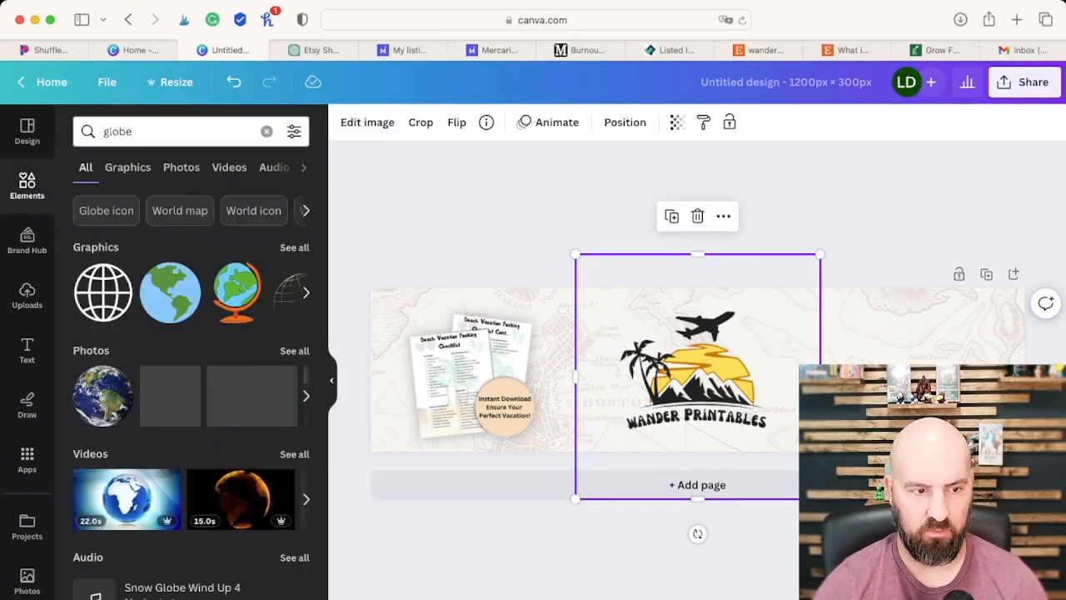
scroll(171, 307, "right", 3)
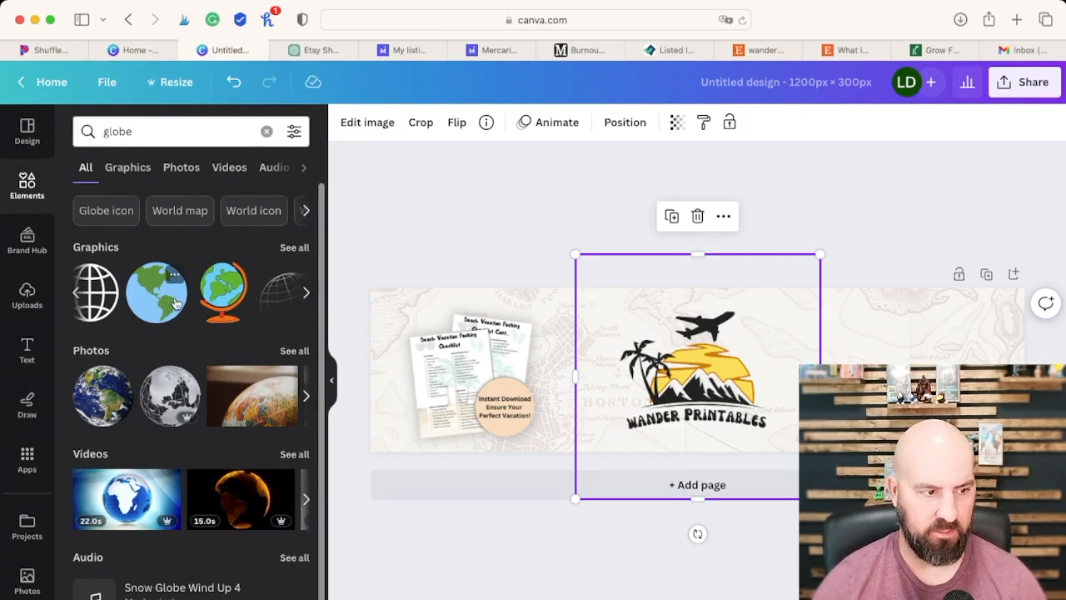
left_click(292, 248)
scroll(196, 350, "down", 2)
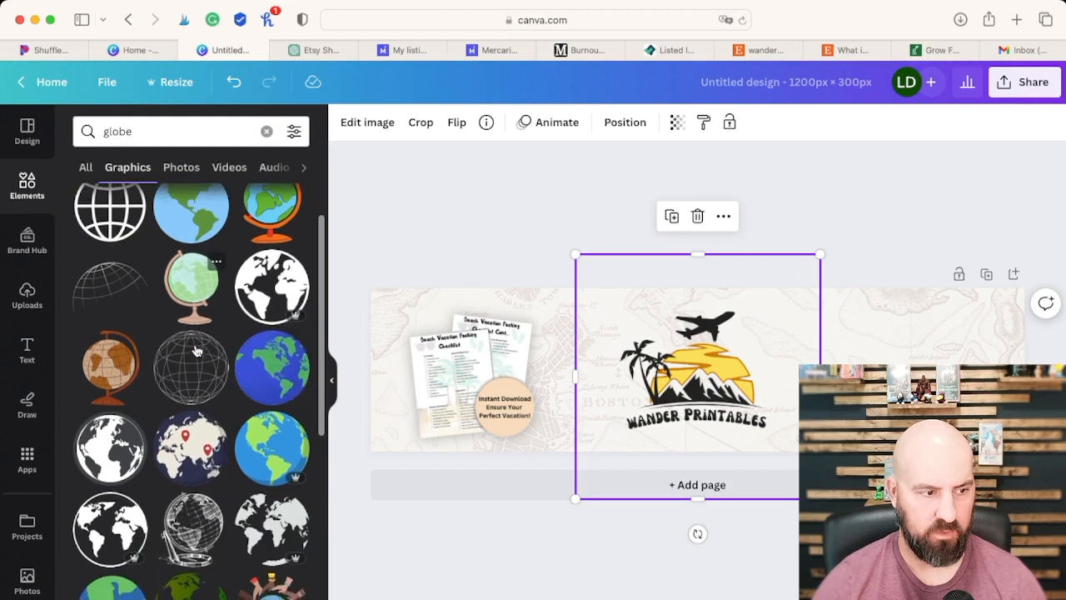
left_click(110, 367)
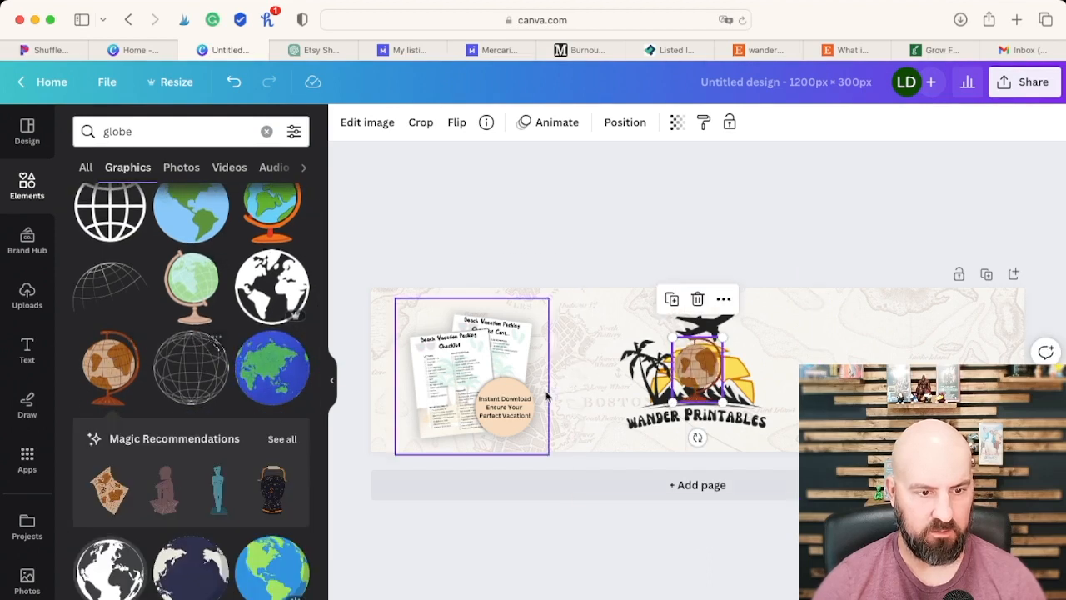
left_click_drag(700, 371, 986, 331)
left_click_drag(905, 360, 902, 360)
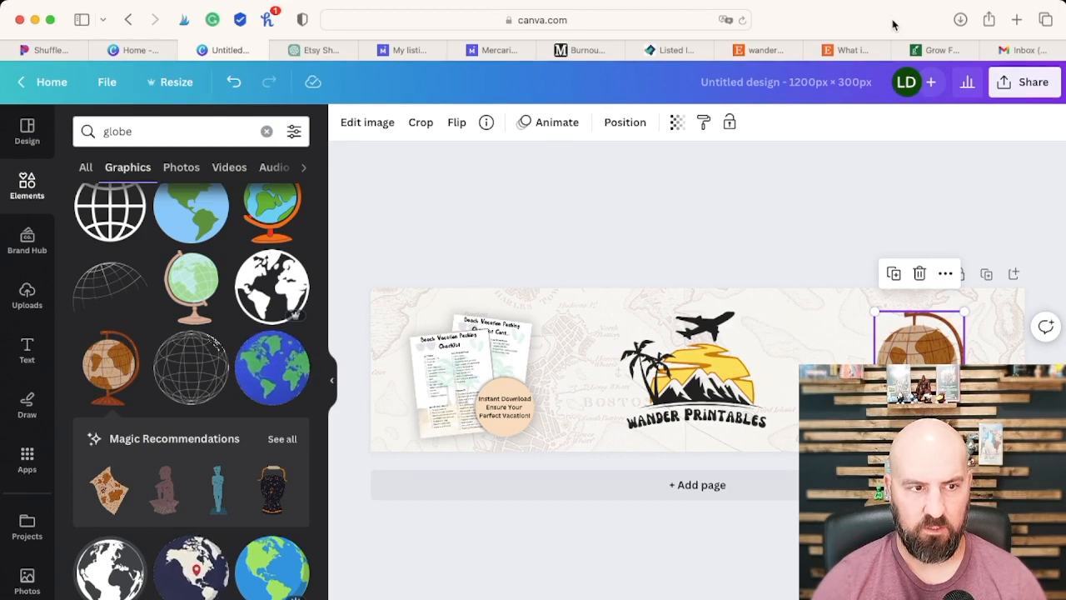
Step: Switch to ChatGPT and compare its banner design tips on theme, colors, balance, simplicity and file format with the Canva banner
left_click(325, 50)
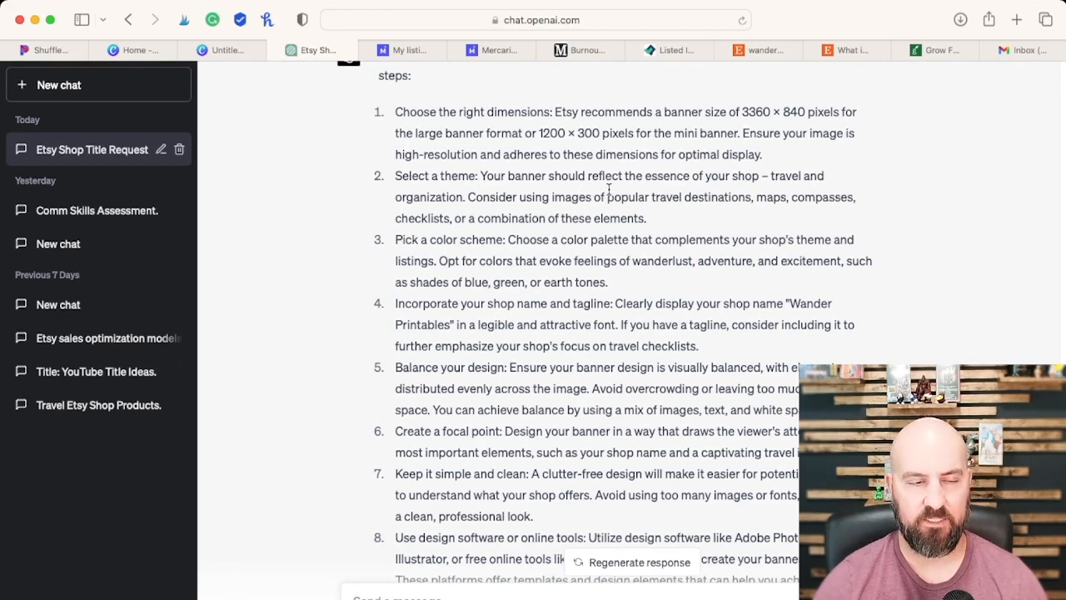
scroll(598, 210, "down", 1)
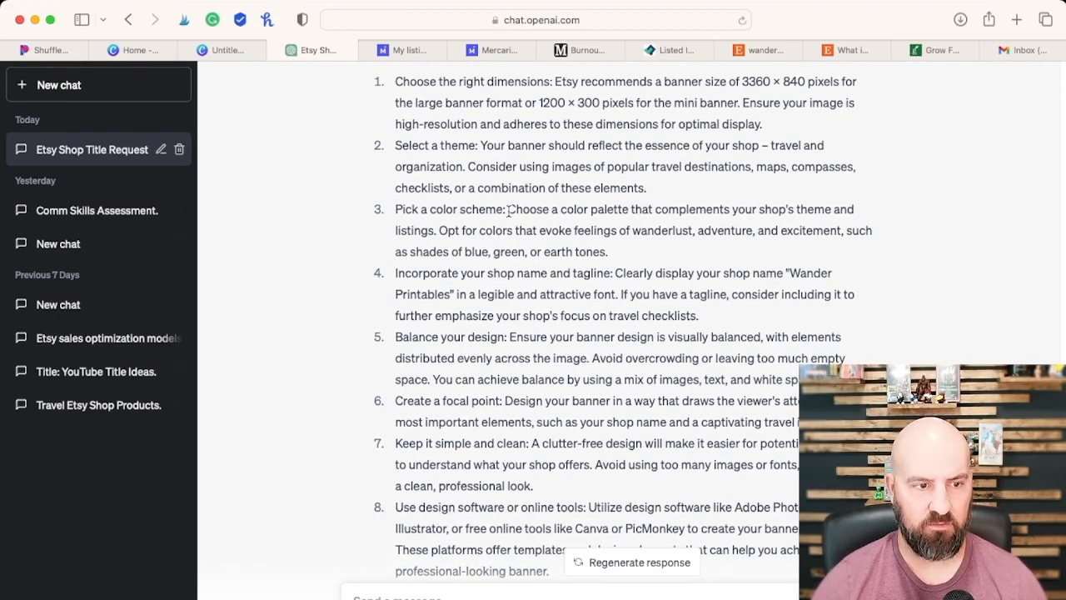
scroll(510, 211, "down", 1)
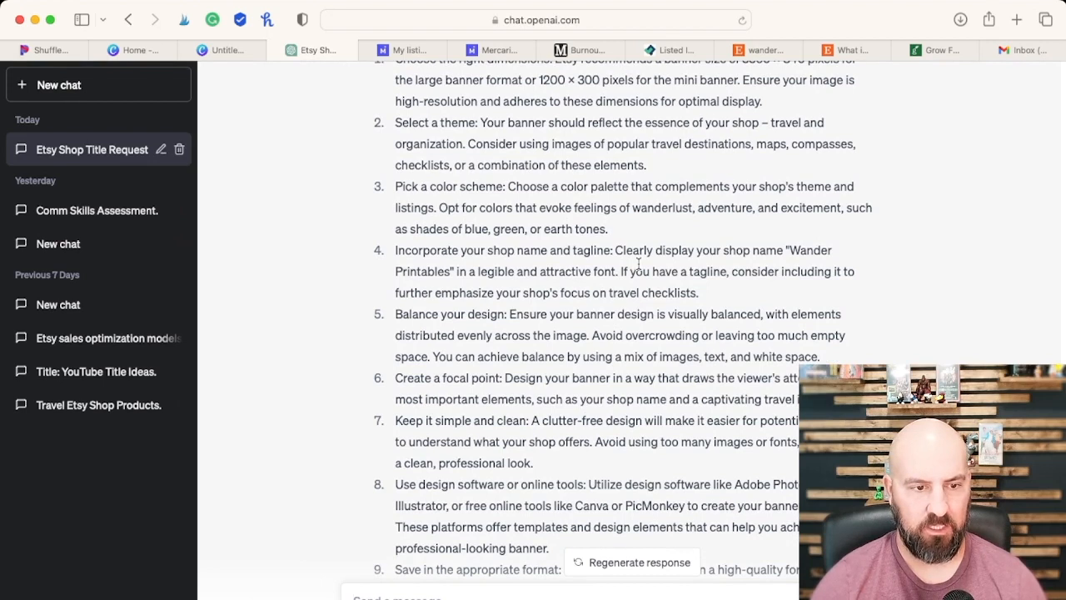
scroll(595, 263, "down", 2)
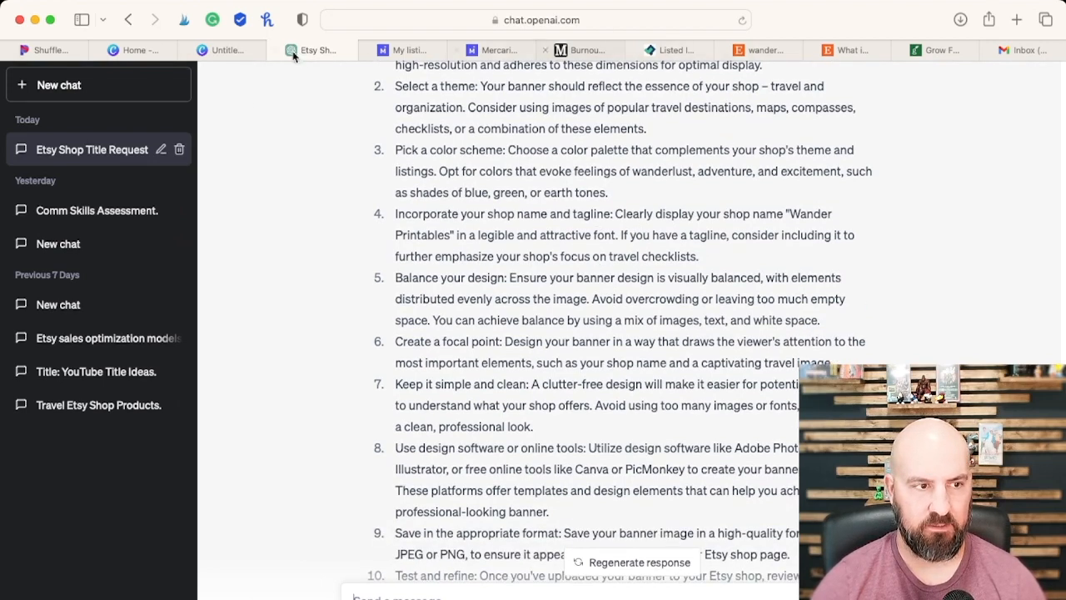
left_click(228, 52)
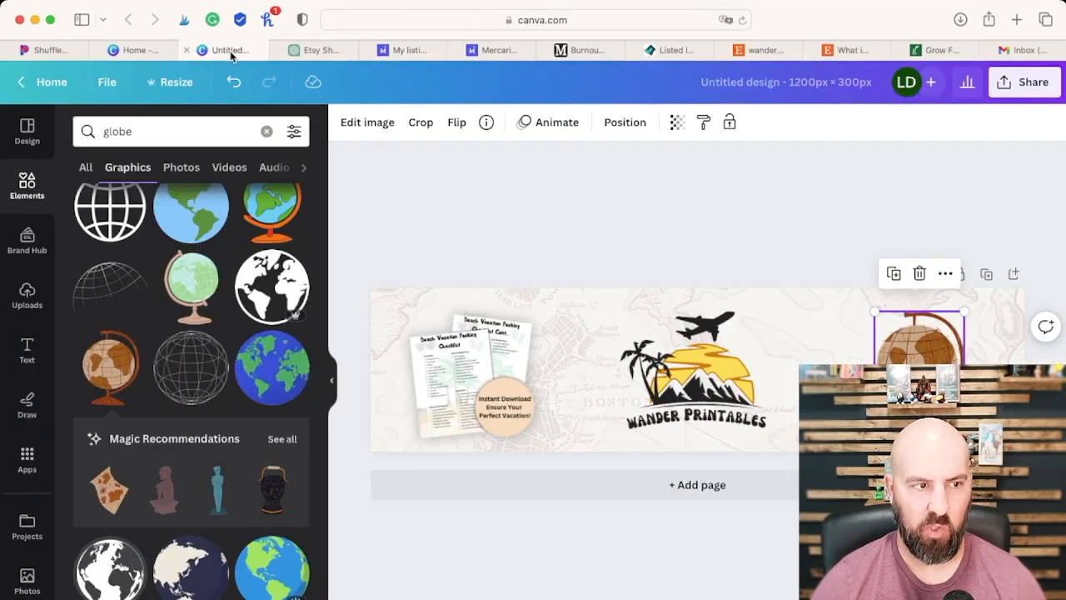
left_click(321, 50)
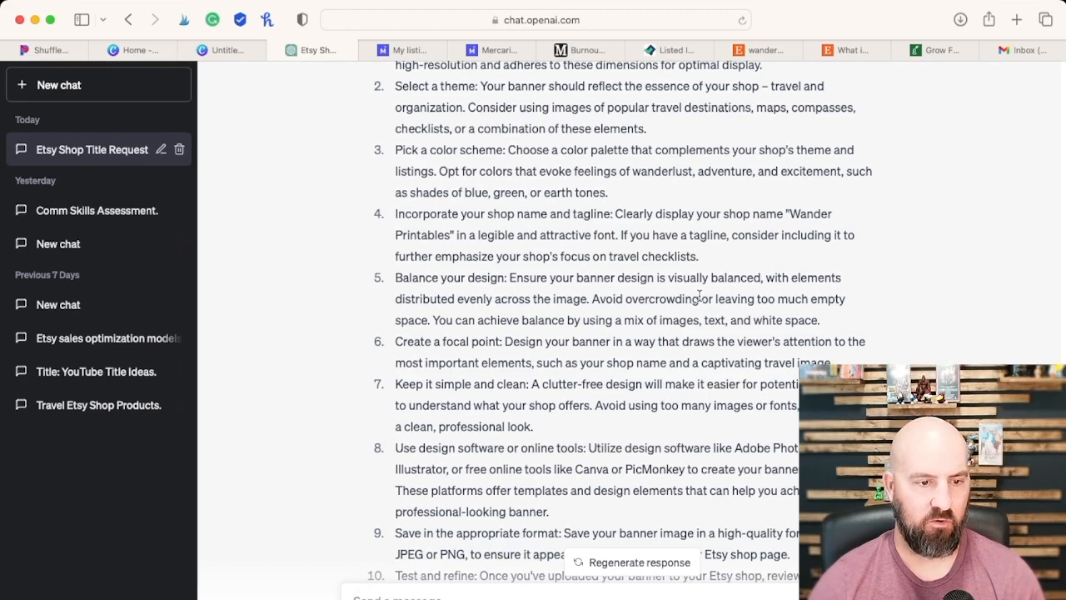
scroll(617, 359, "down", 2)
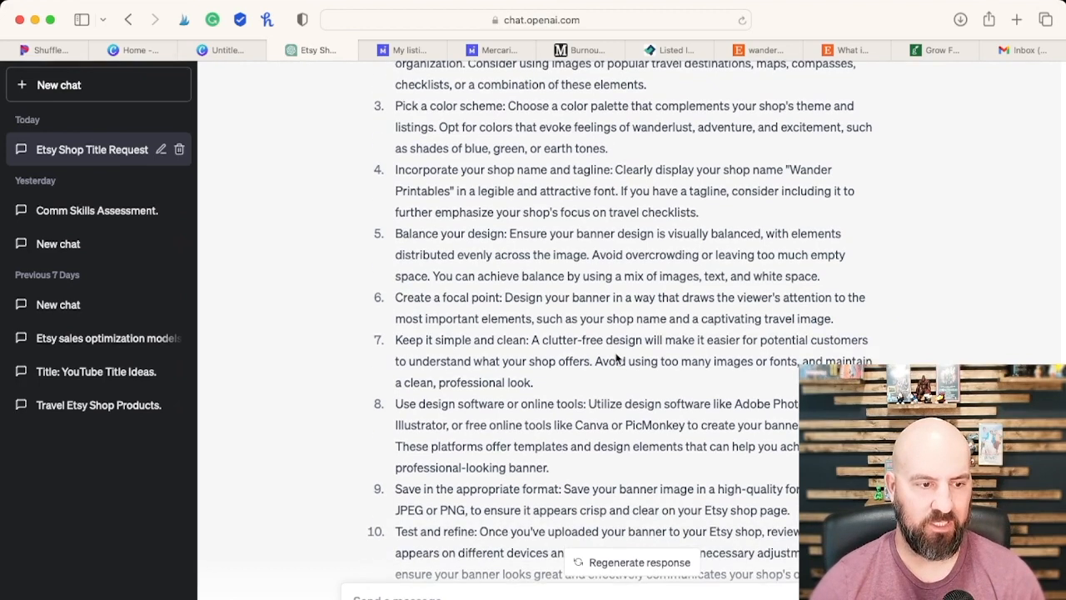
scroll(617, 354, "down", 3)
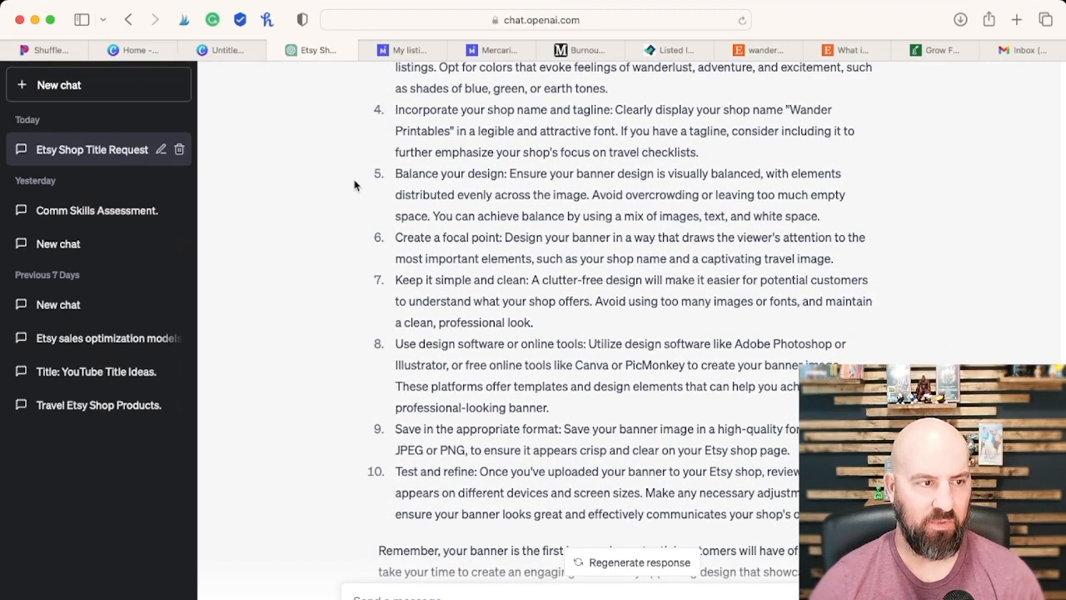
Step: Return to the Canva banner design and download it as a JPG
left_click(235, 52)
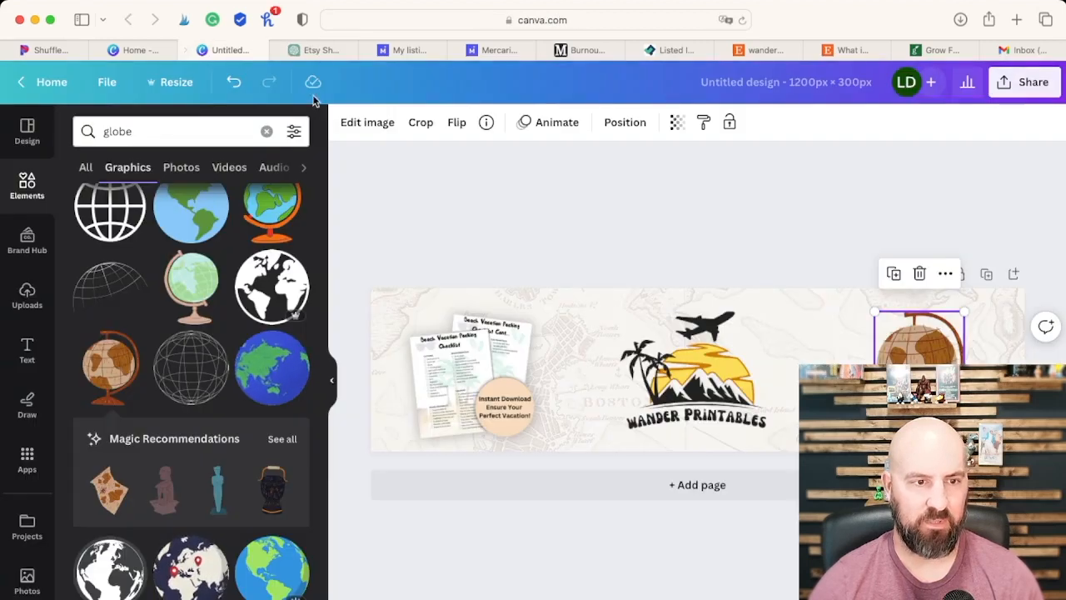
left_click(1008, 93)
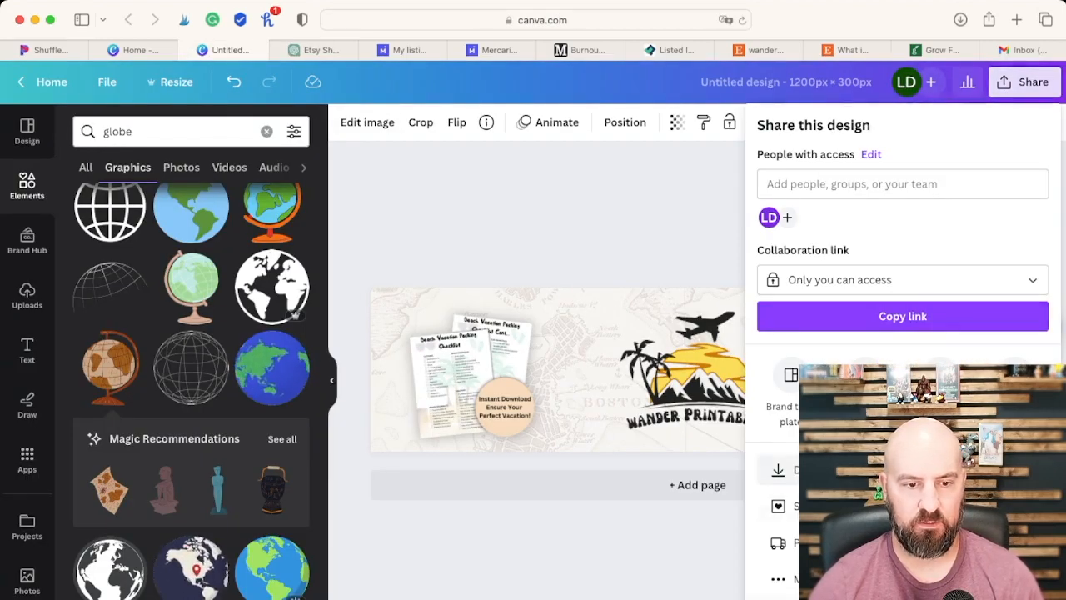
left_click(779, 470)
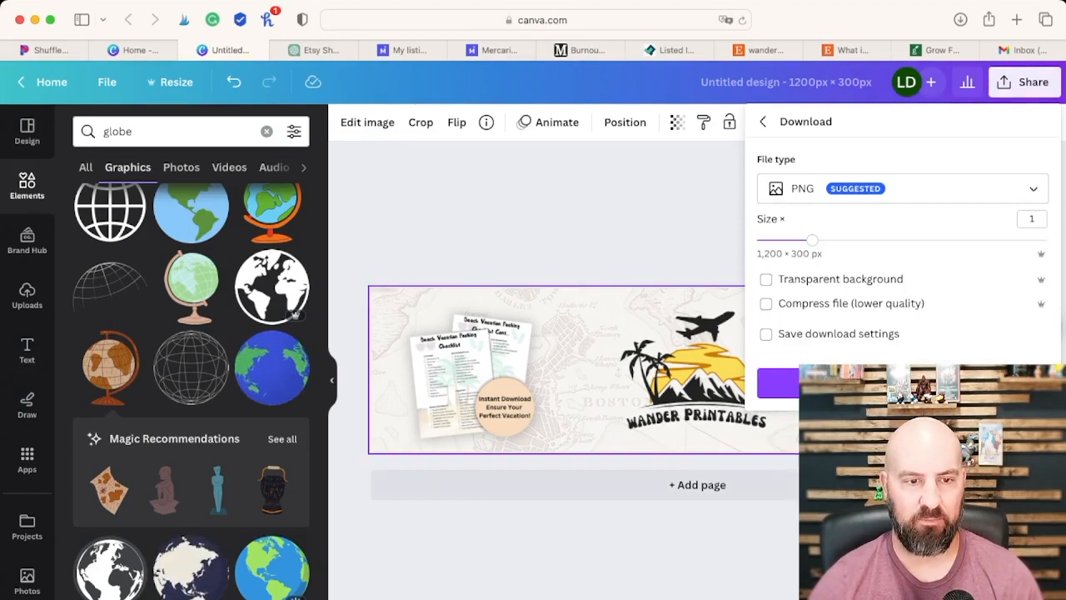
left_click(1011, 195)
left_click(890, 233)
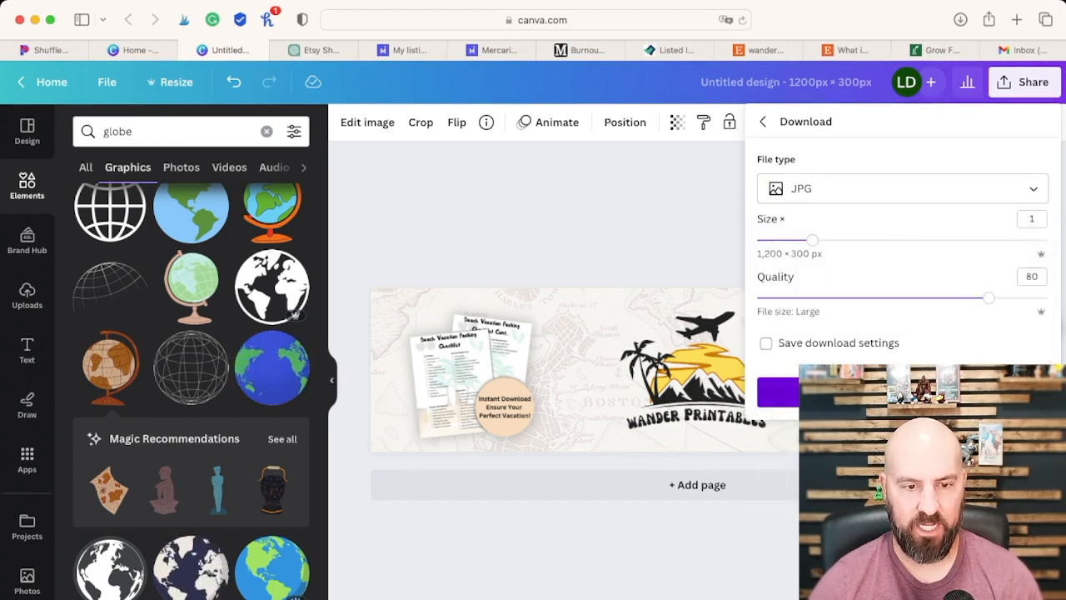
left_click(903, 392)
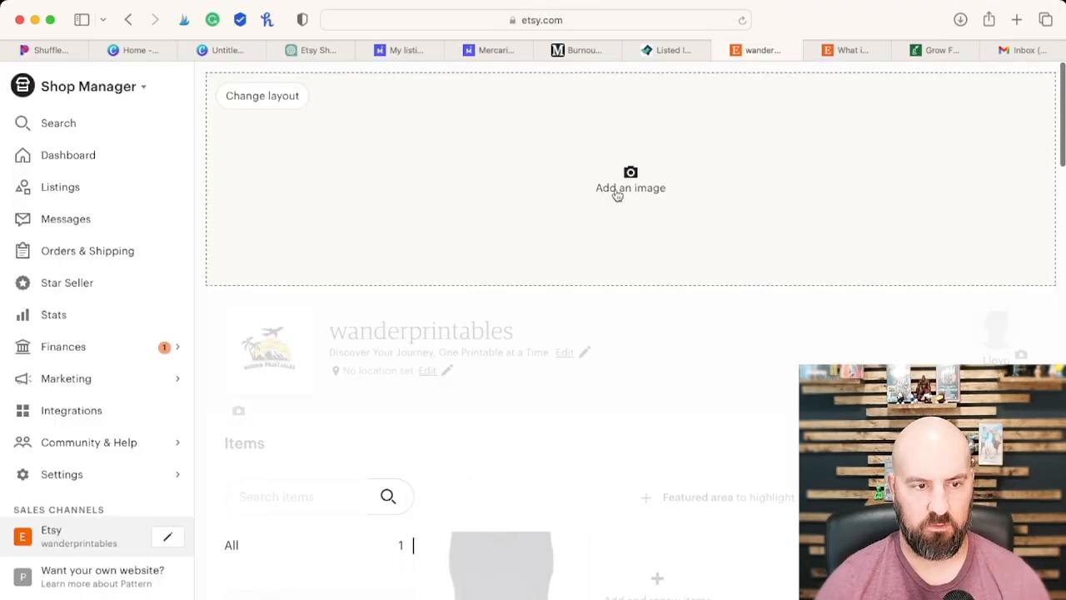
Step: Add the downloaded Wander Printables banner image to the wanderprintables shop's empty banner area
left_click(621, 191)
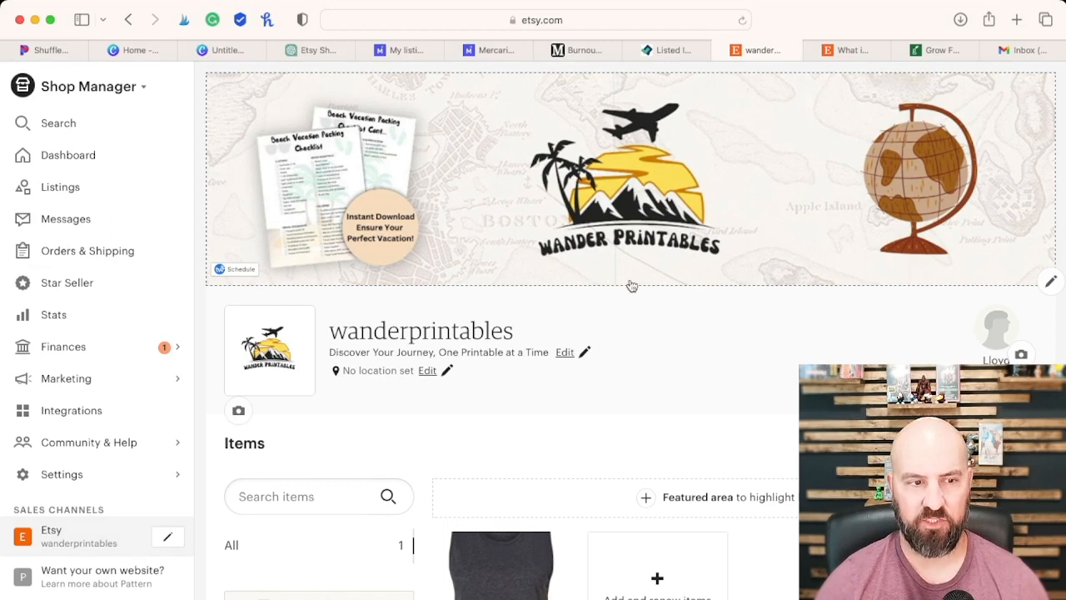
Step: View the public wanderprintables storefront and check its banner, logo, tagline, announcement and items from a shopper's perspective
left_click(89, 540)
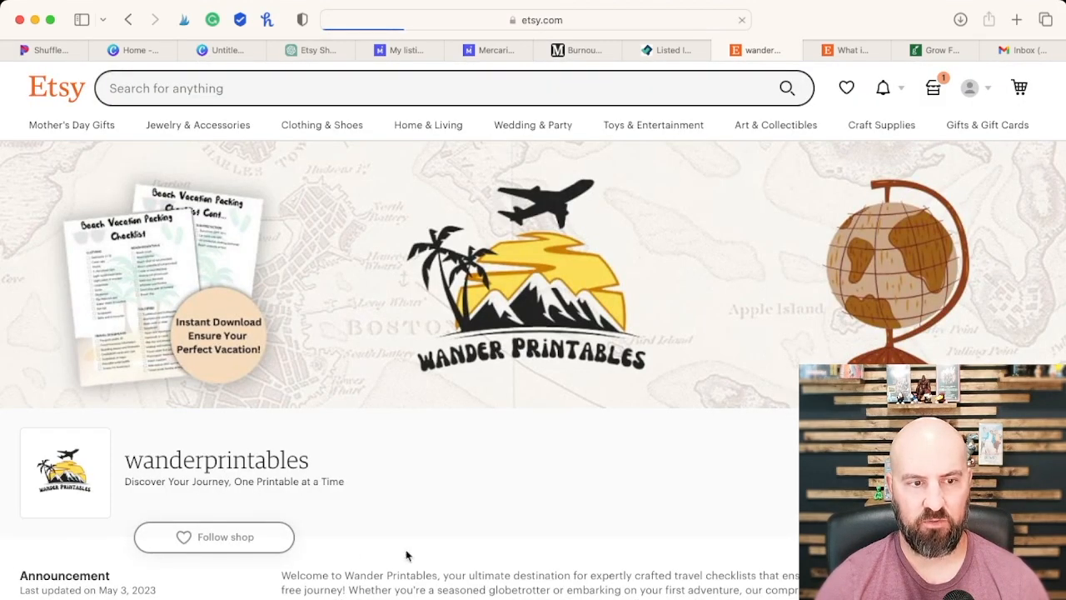
scroll(675, 511, "down", 3)
scroll(691, 511, "up", 1)
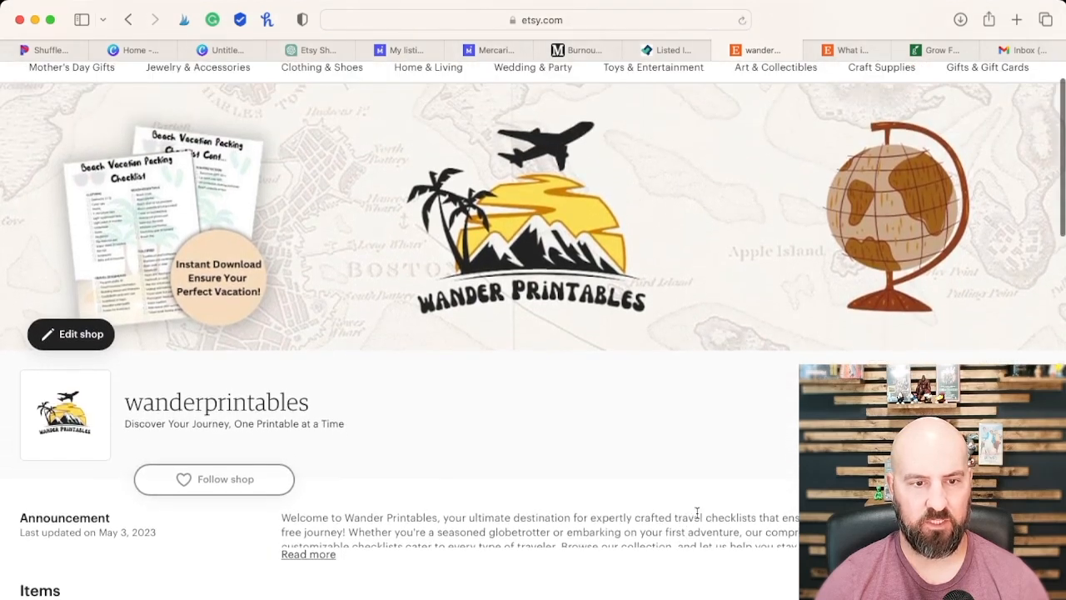
scroll(634, 398, "down", 1)
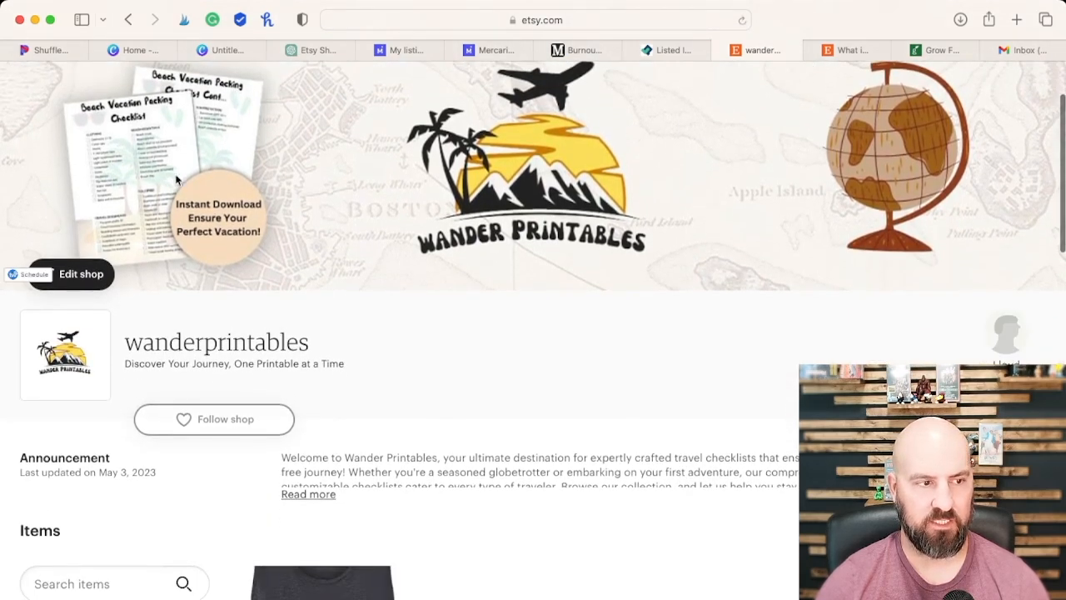
scroll(633, 275, "down", 1)
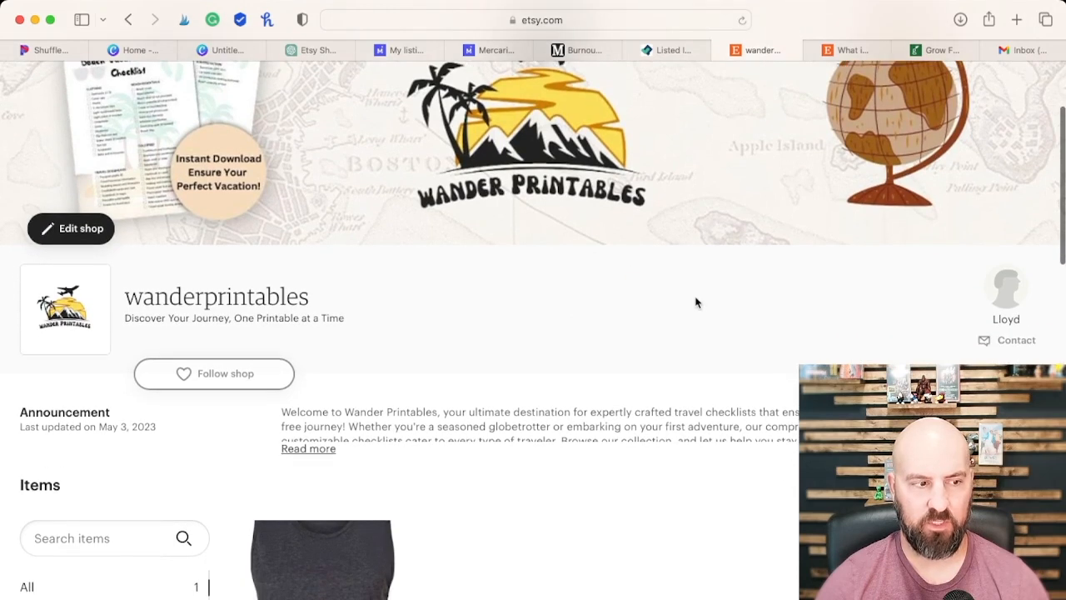
scroll(700, 305, "down", 2)
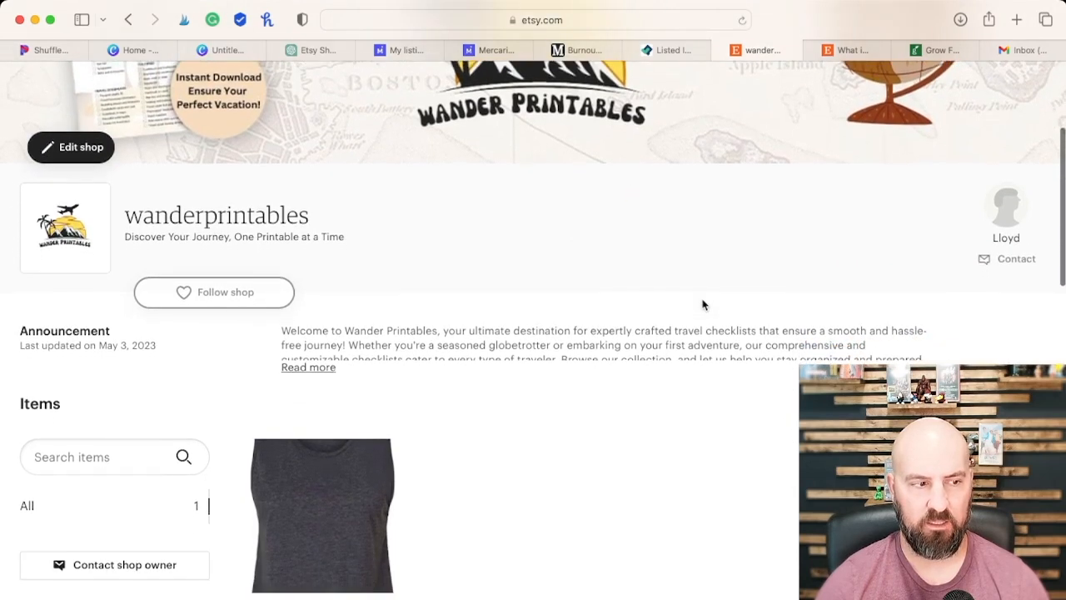
scroll(702, 305, "down", 6)
scroll(702, 305, "up", 10)
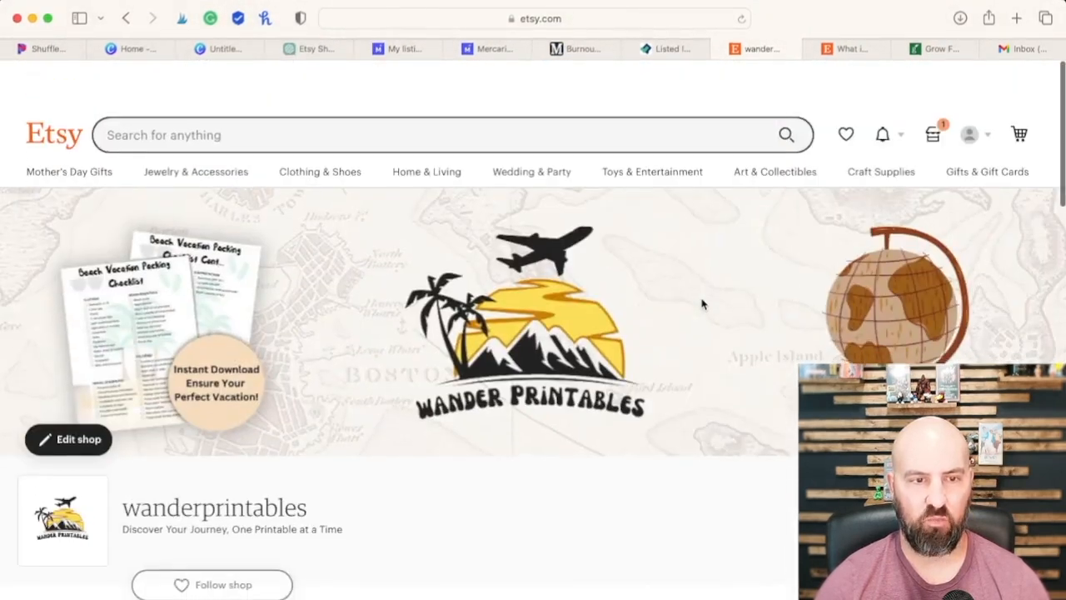